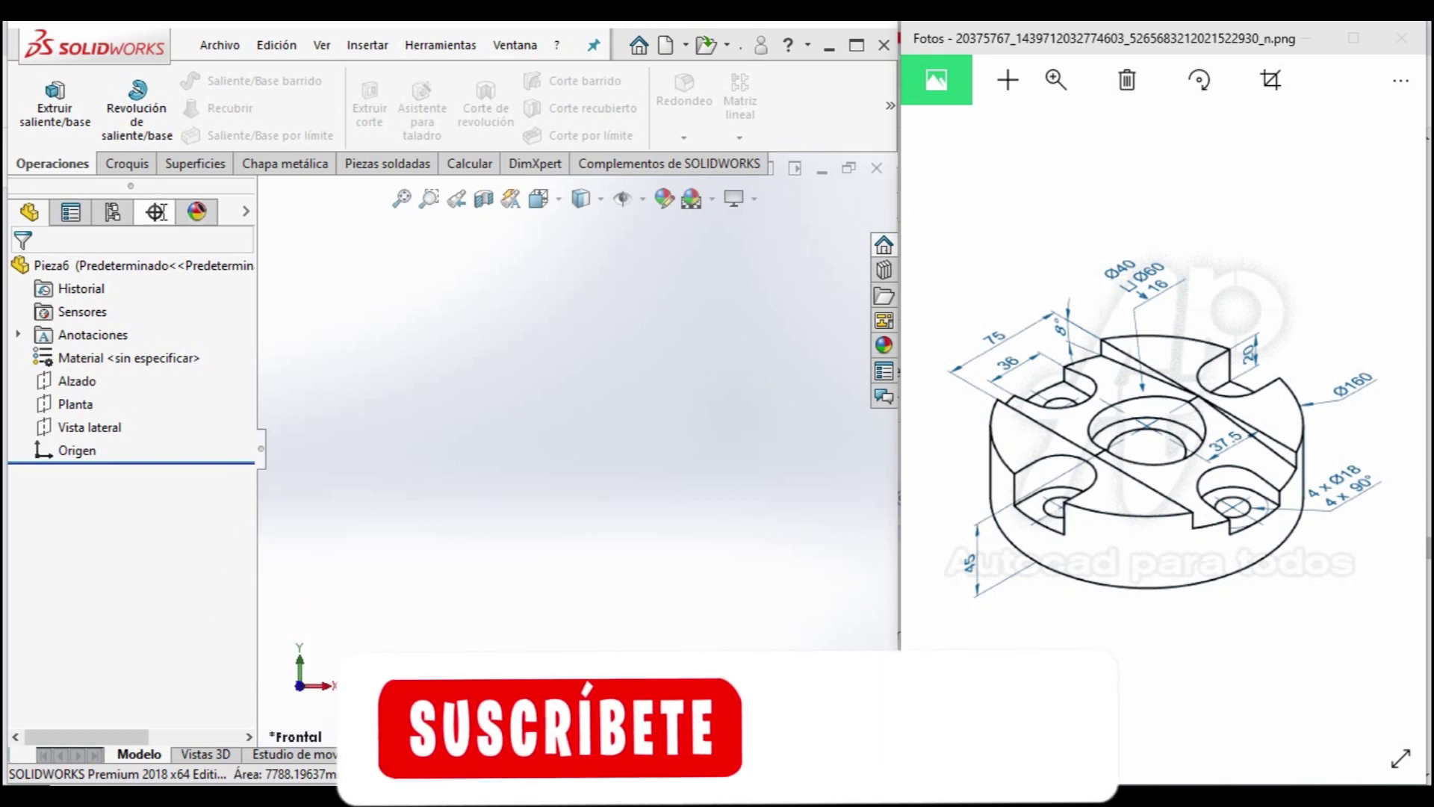
Open a new sketch, Croquis1, on the Planta plane from the Croquis tab.
click(135, 166)
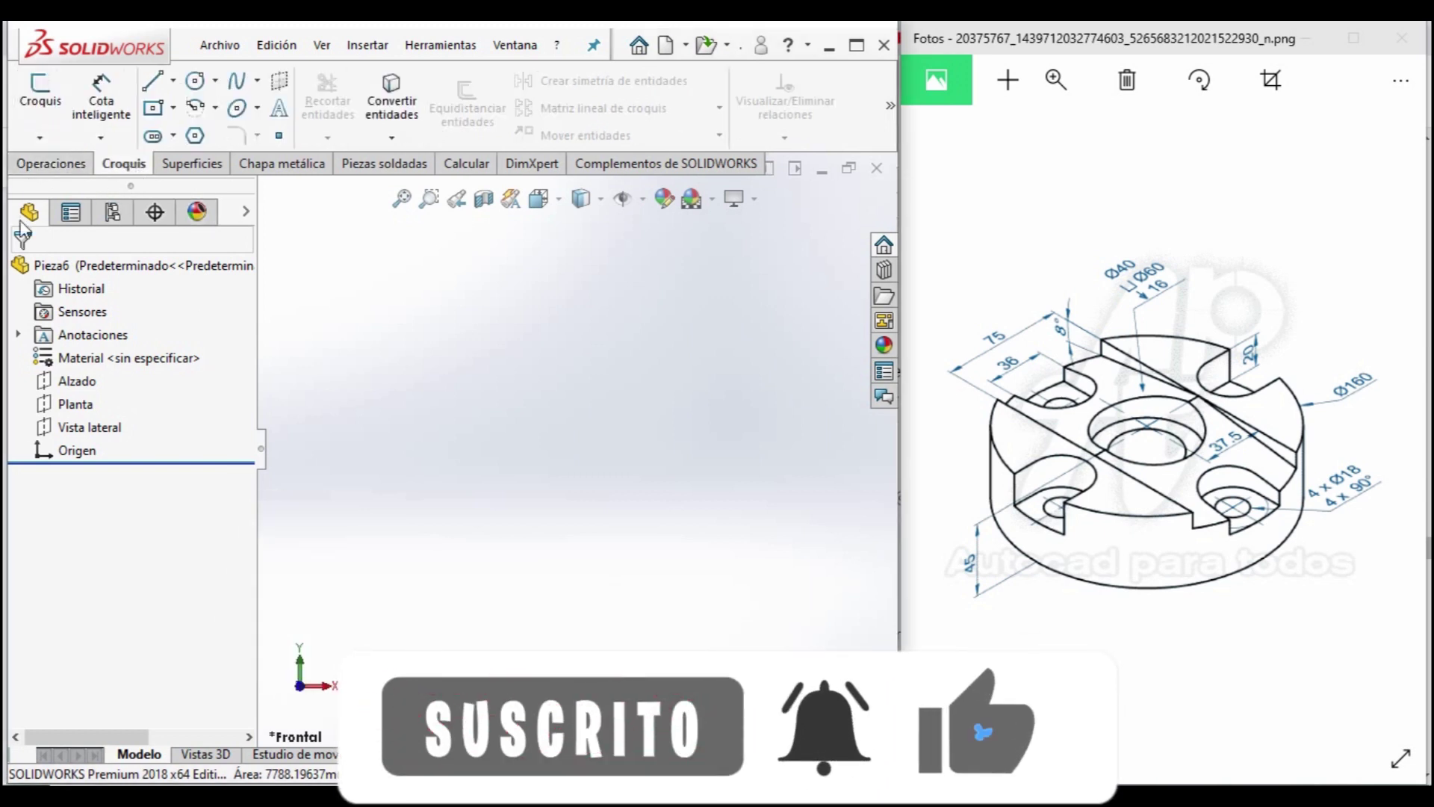
click(75, 404)
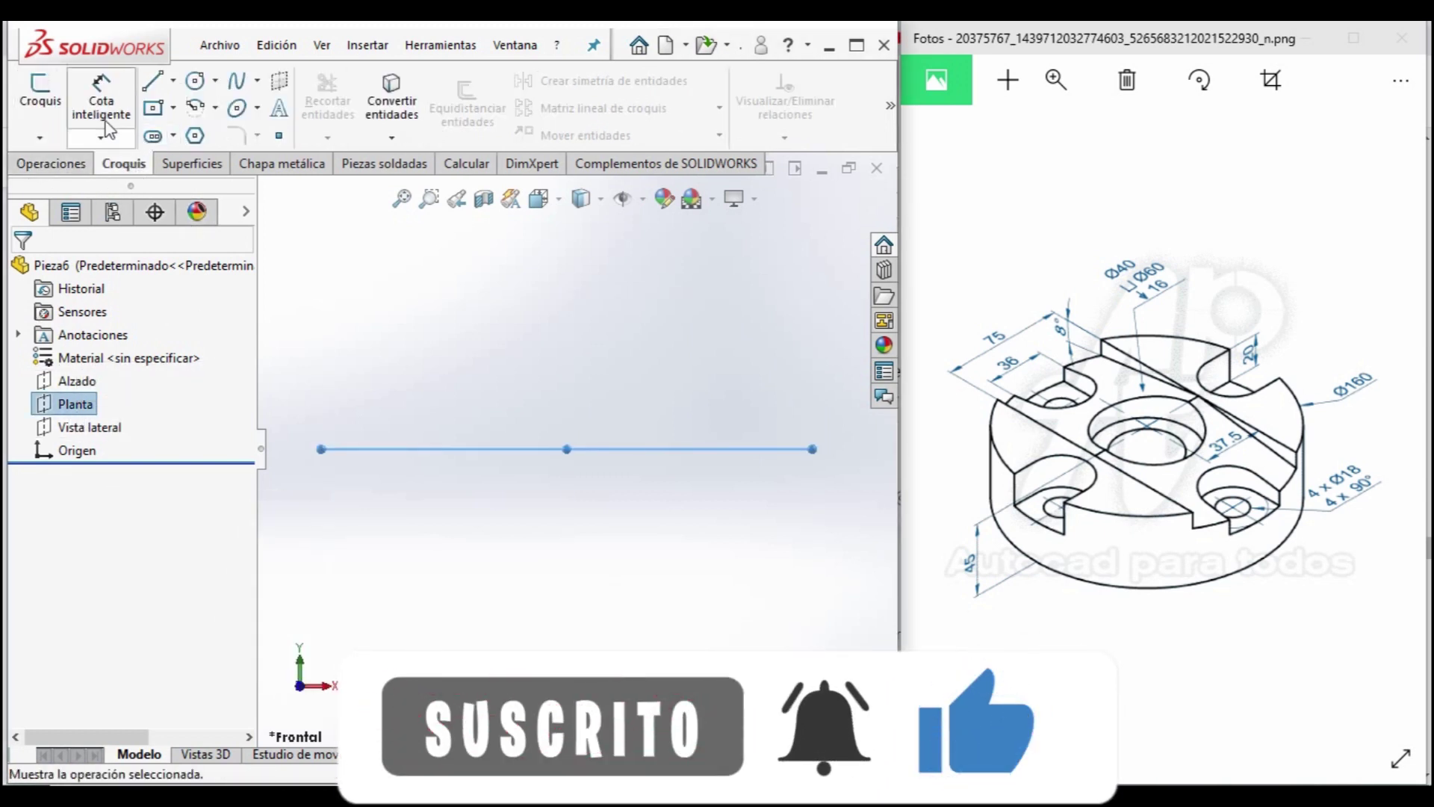
click(40, 94)
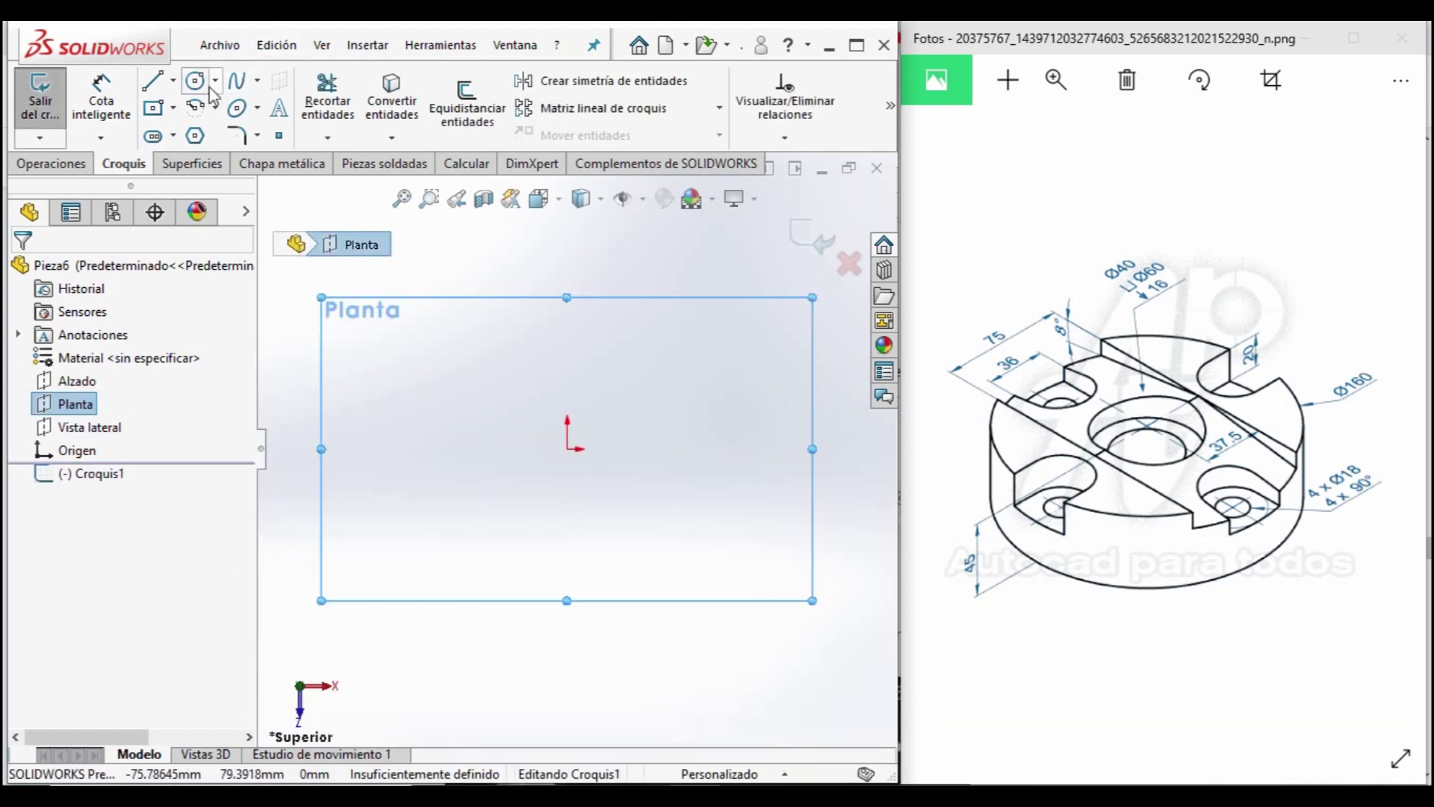
Draw a circle centred on the origin and dimension its diameter to 160 mm.
click(199, 86)
click(568, 448)
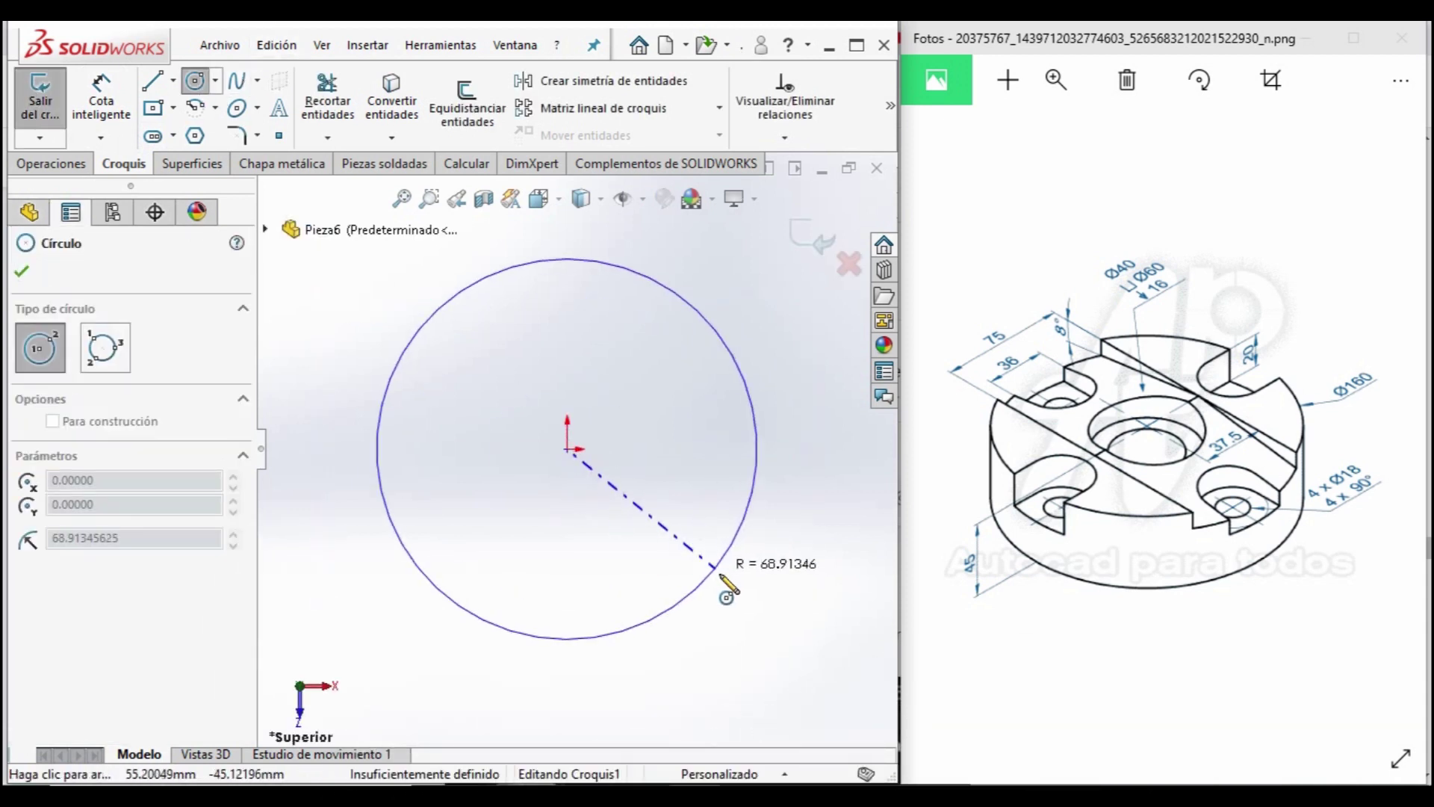
click(761, 596)
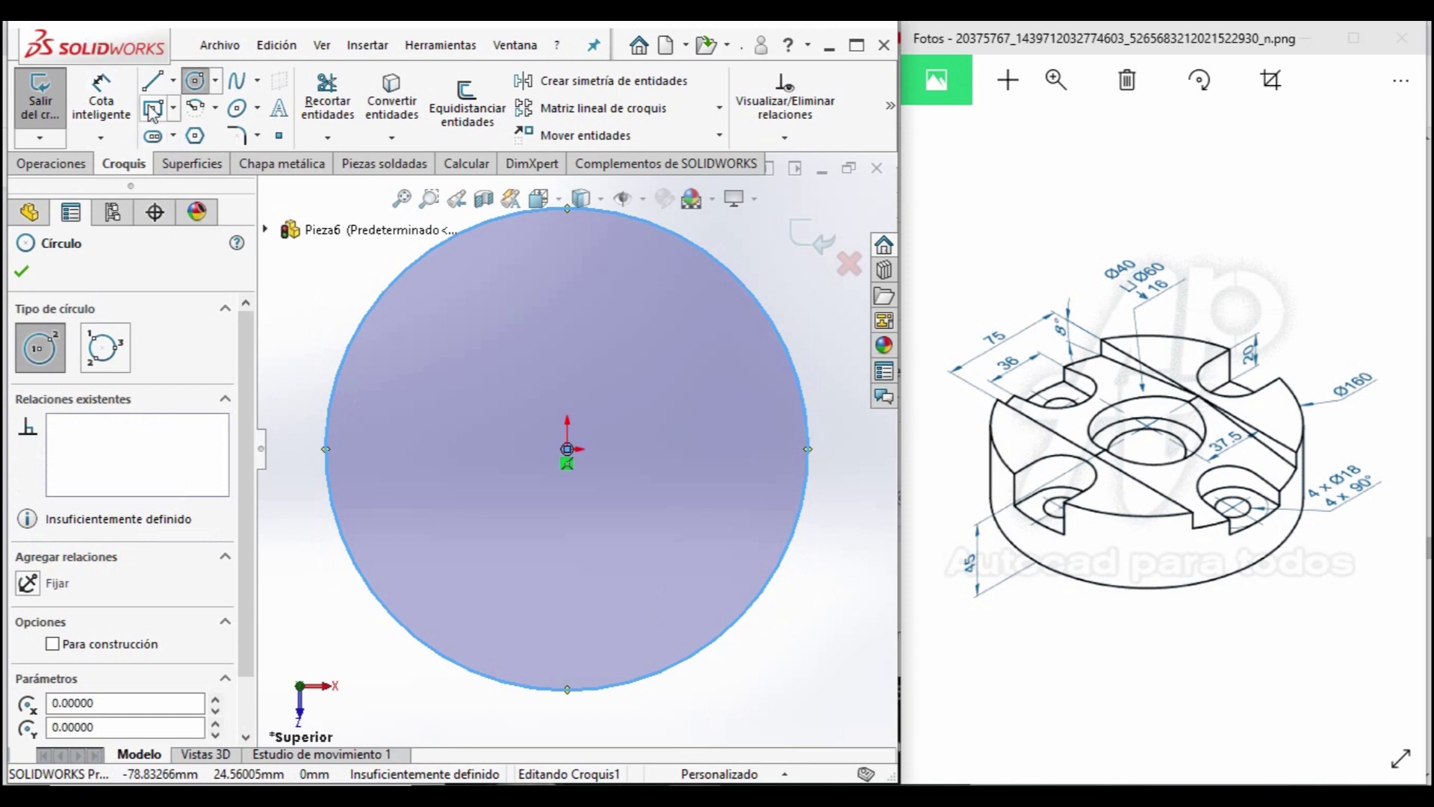
click(101, 97)
click(693, 243)
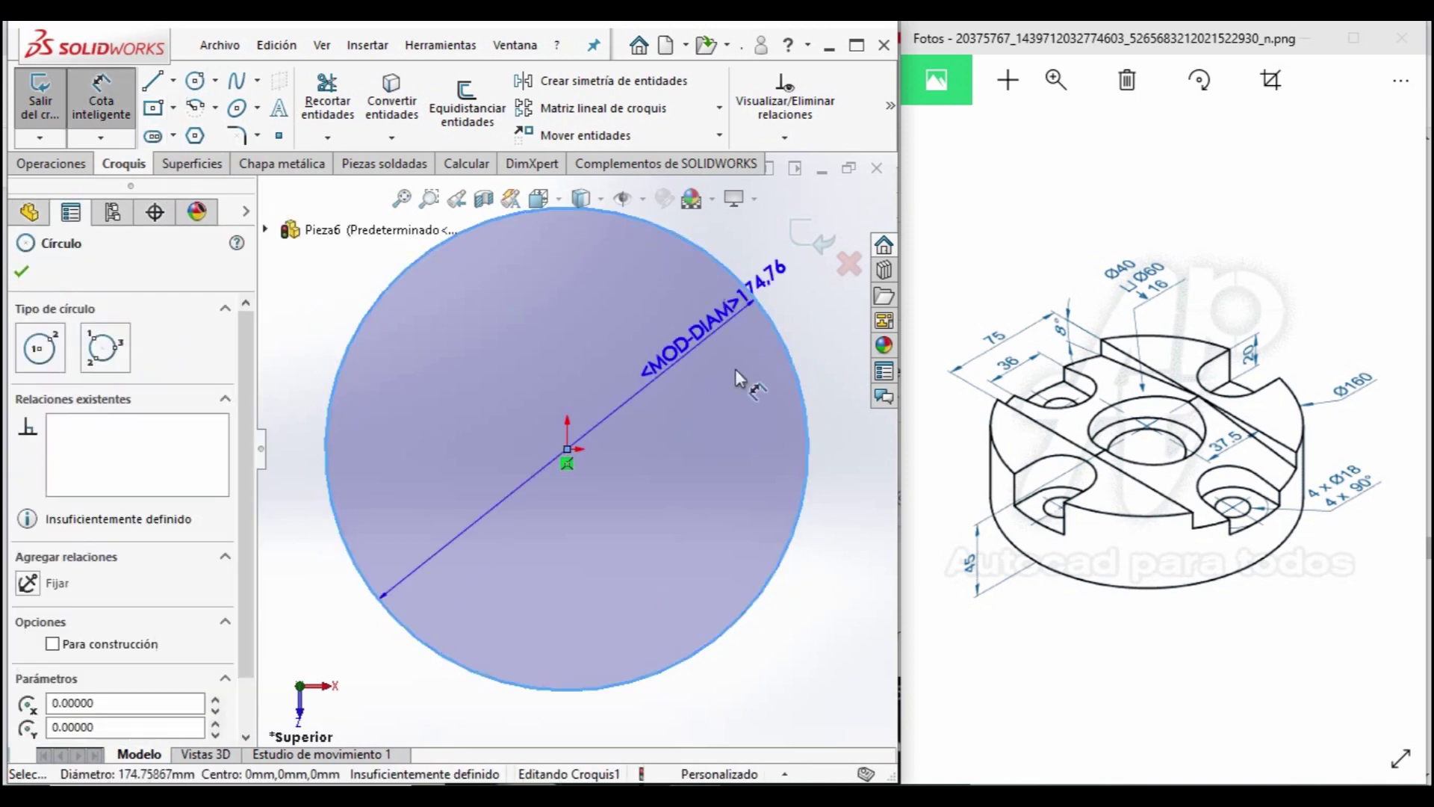
click(729, 371)
text(160)
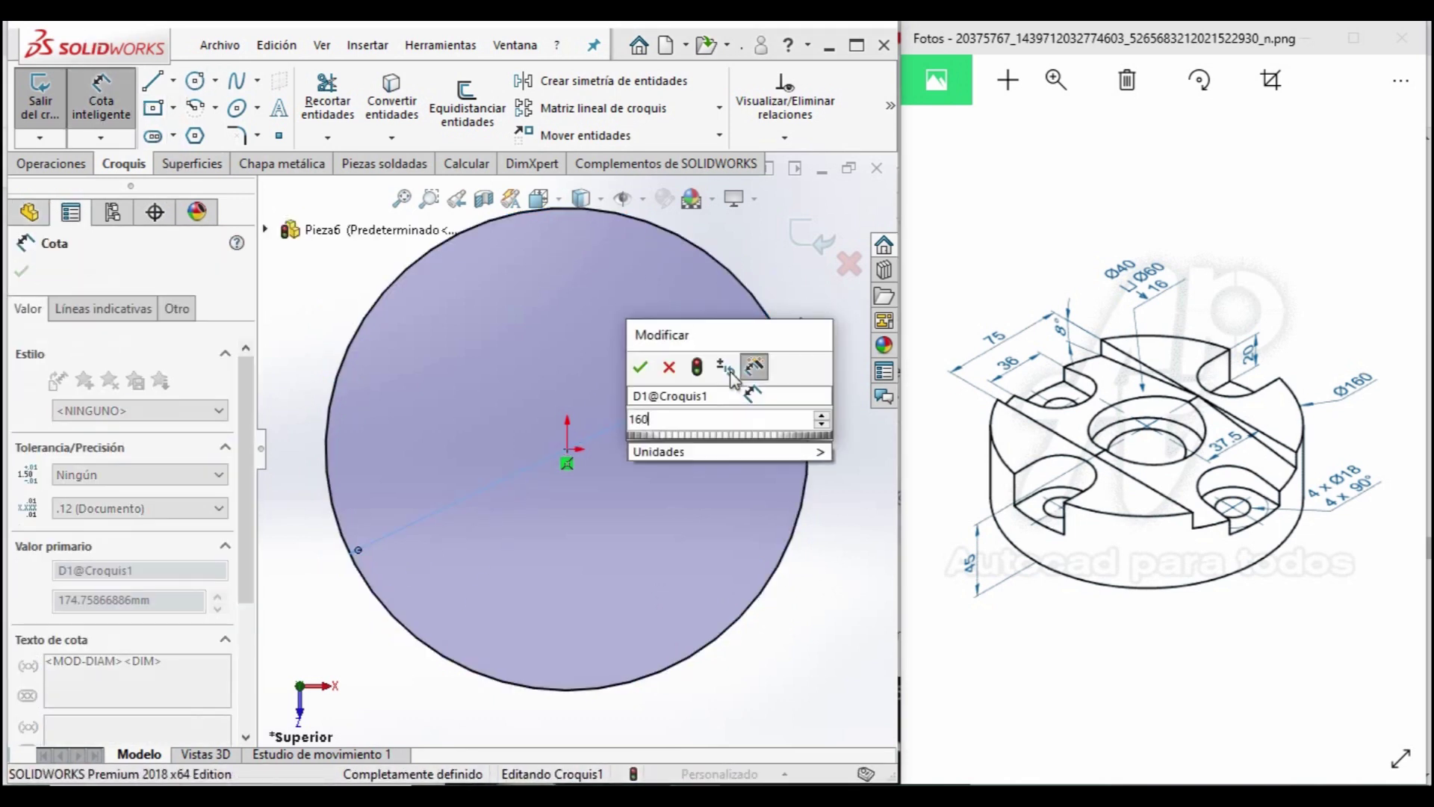
key(Return)
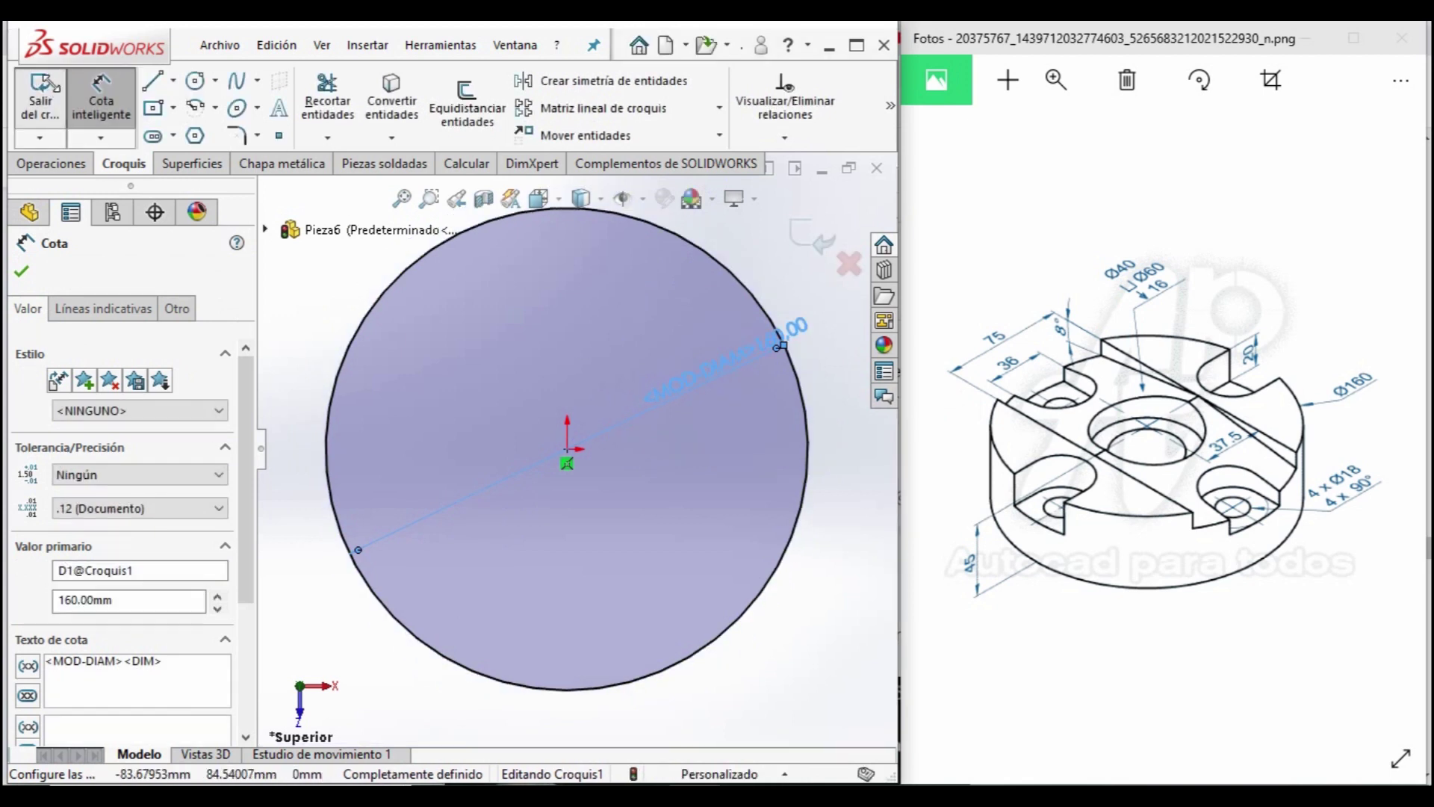
Add a midpoint horizontal line across the circle and a vertical line down from the centre.
click(161, 93)
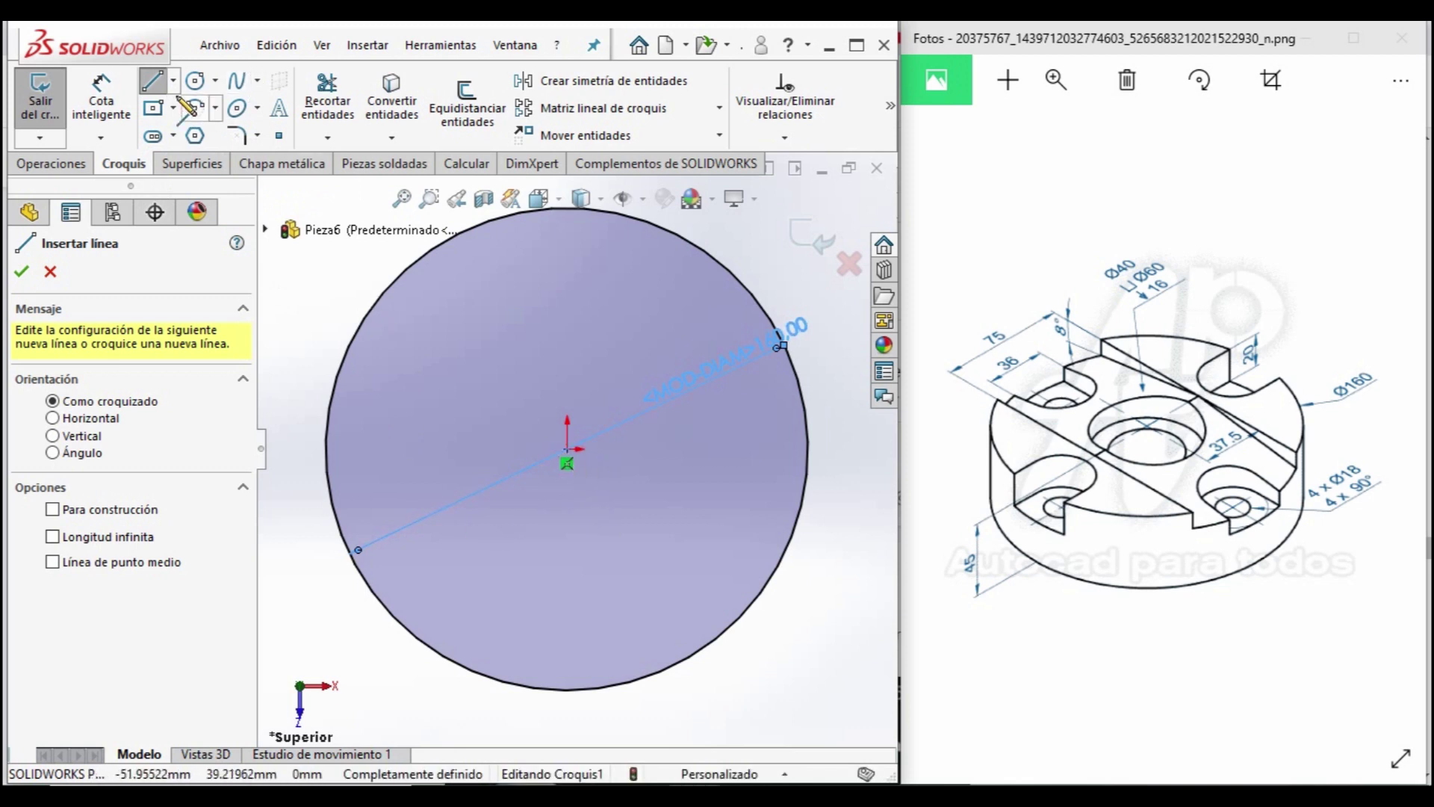
click(175, 80)
click(189, 160)
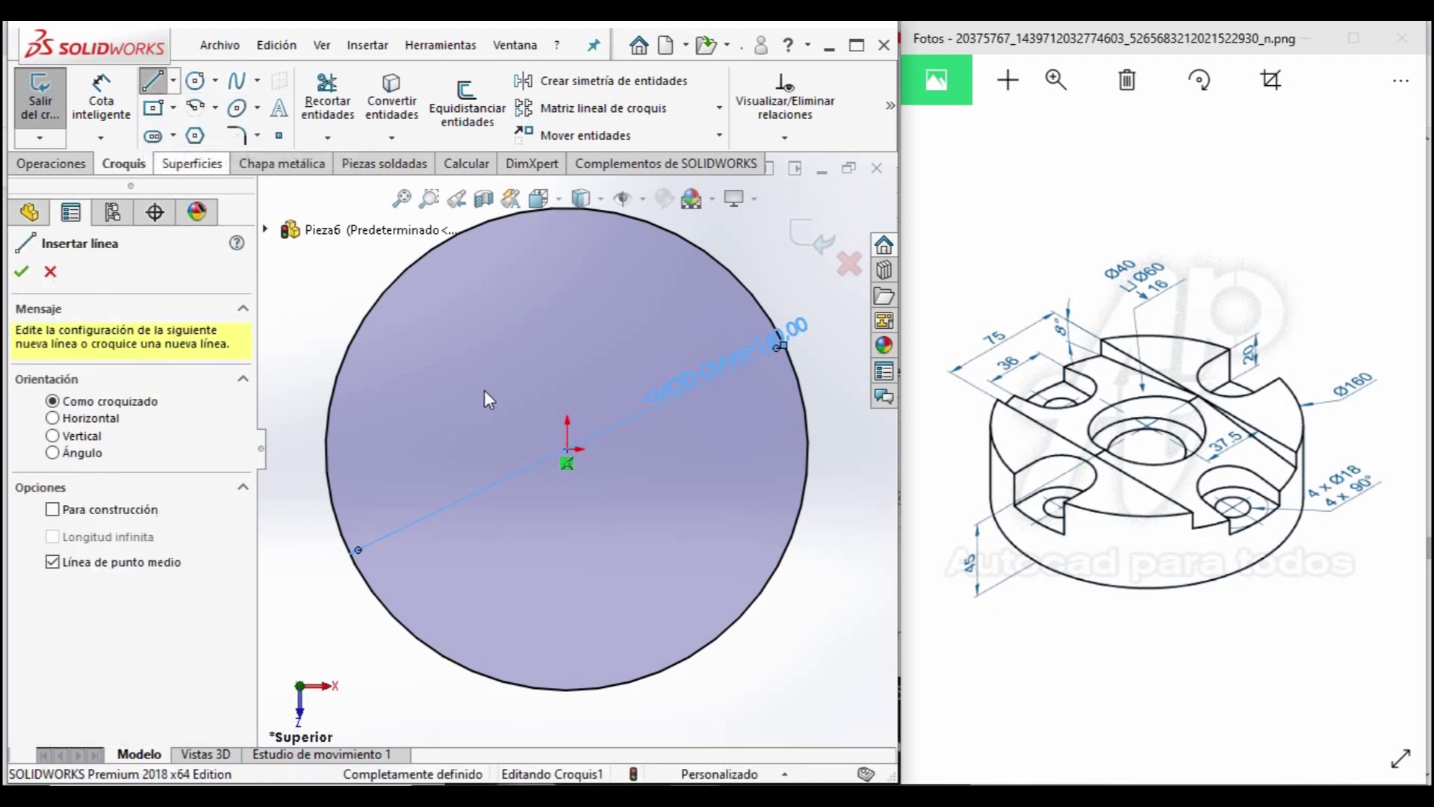
click(568, 450)
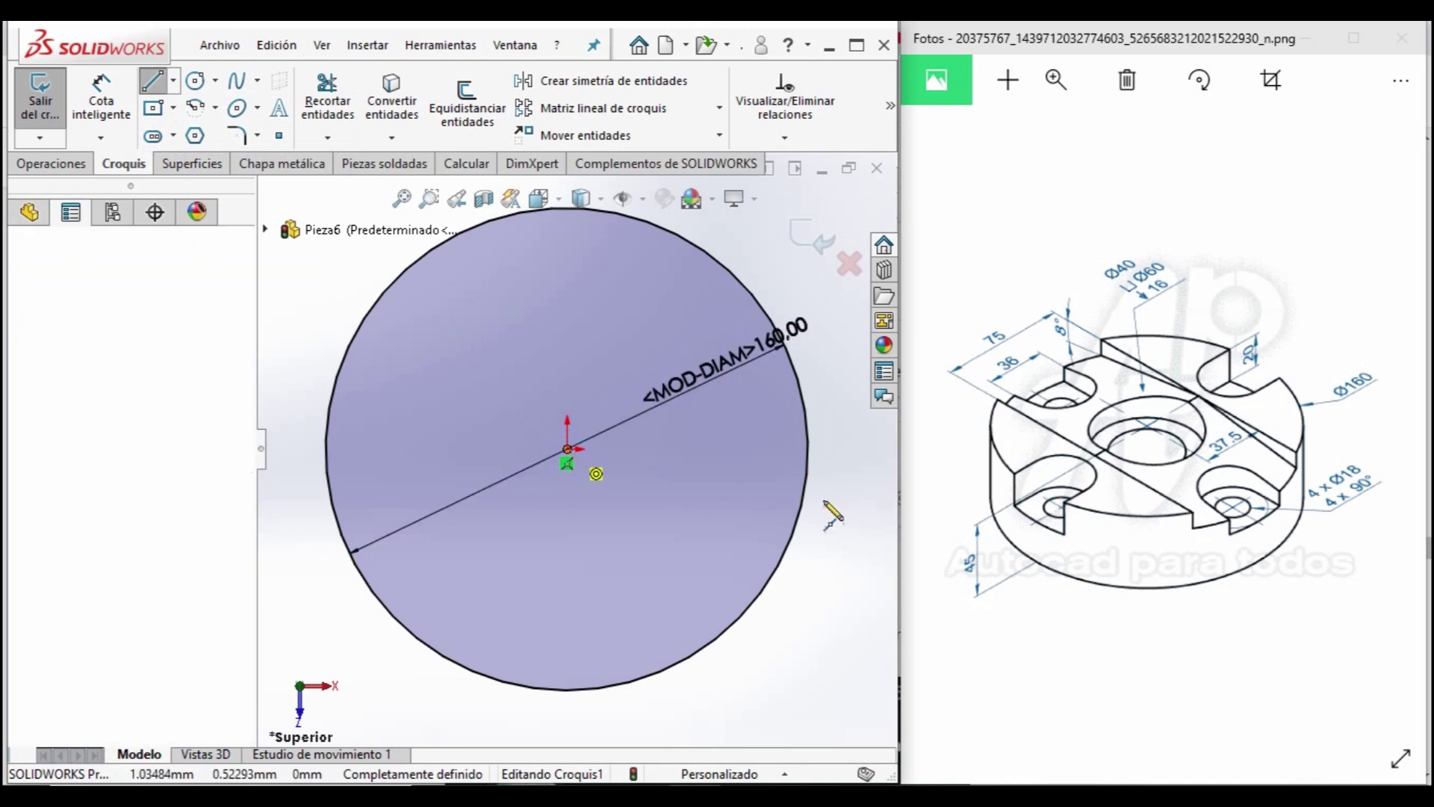
click(846, 449)
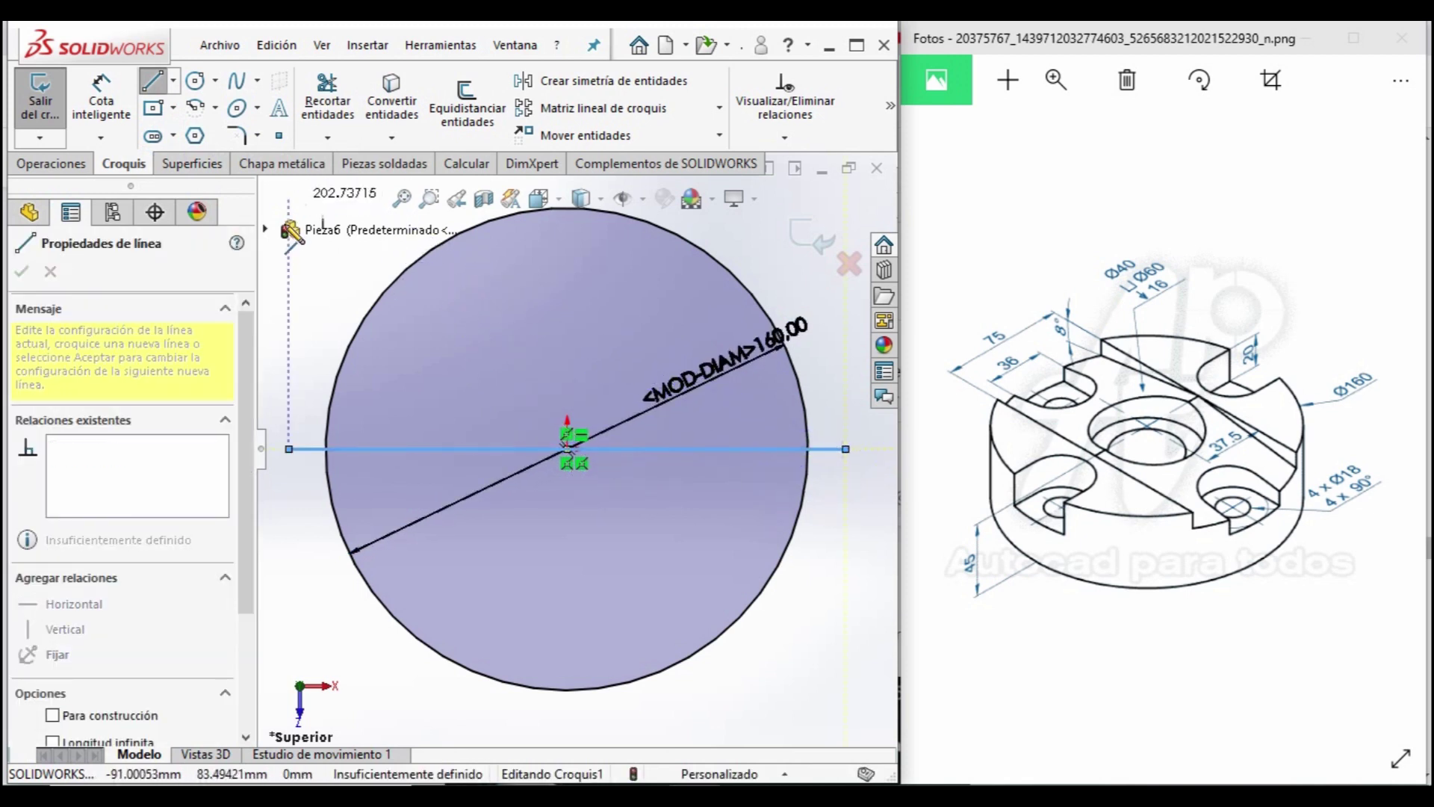
key(Escape)
key(Escape)
key(l)
click(567, 449)
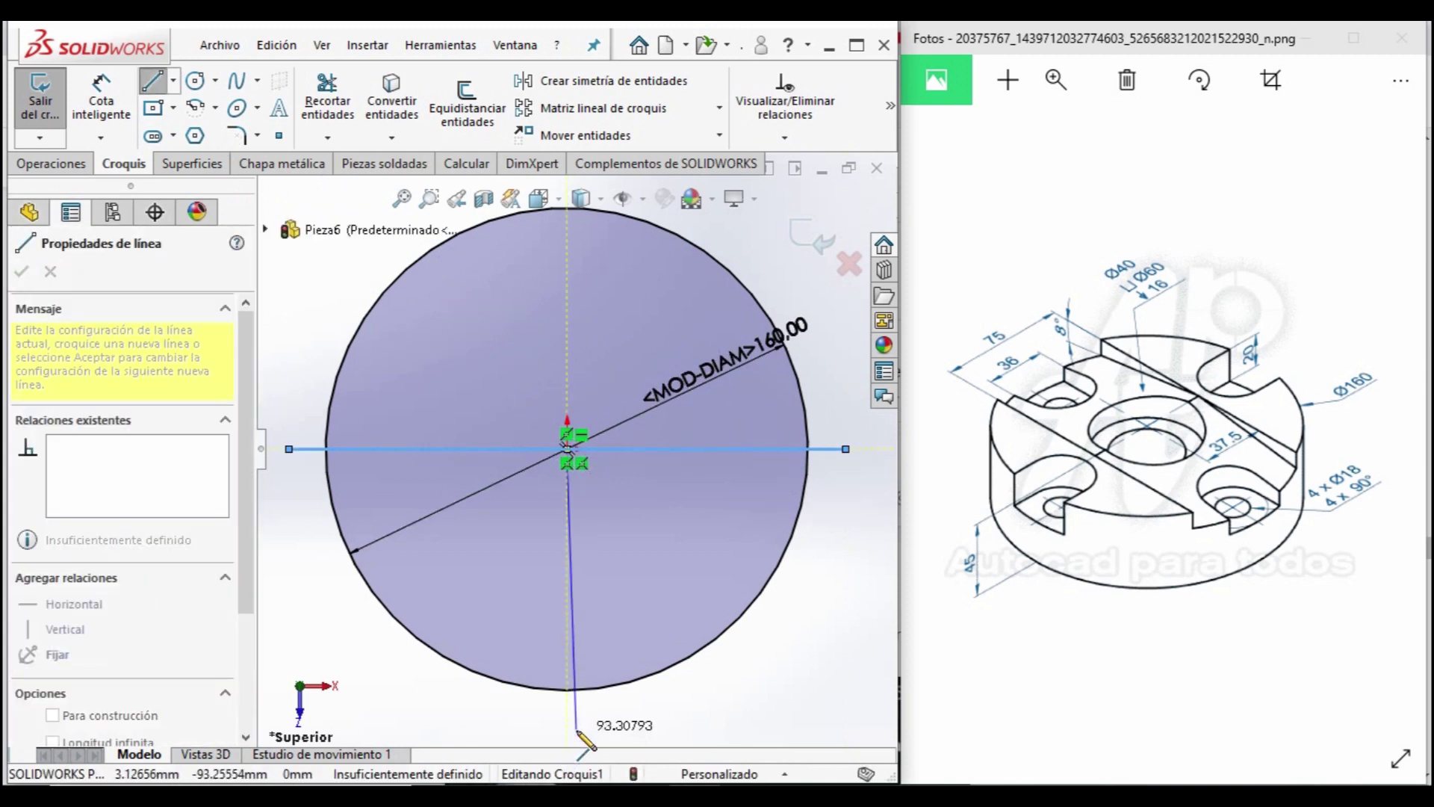
key(Escape)
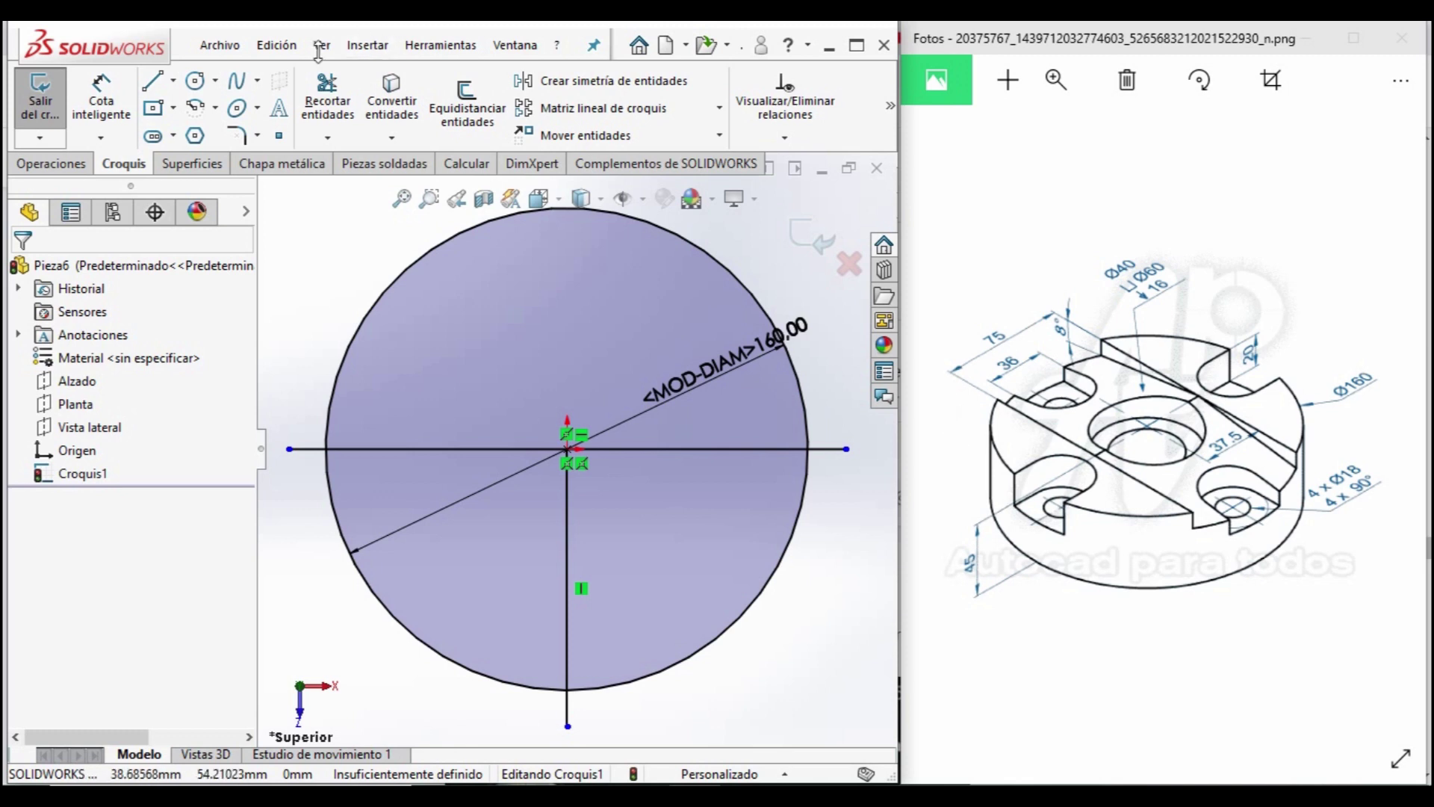
Draw a 36 mm circle on the vertical line, tangent to the 160 mm circle.
click(196, 88)
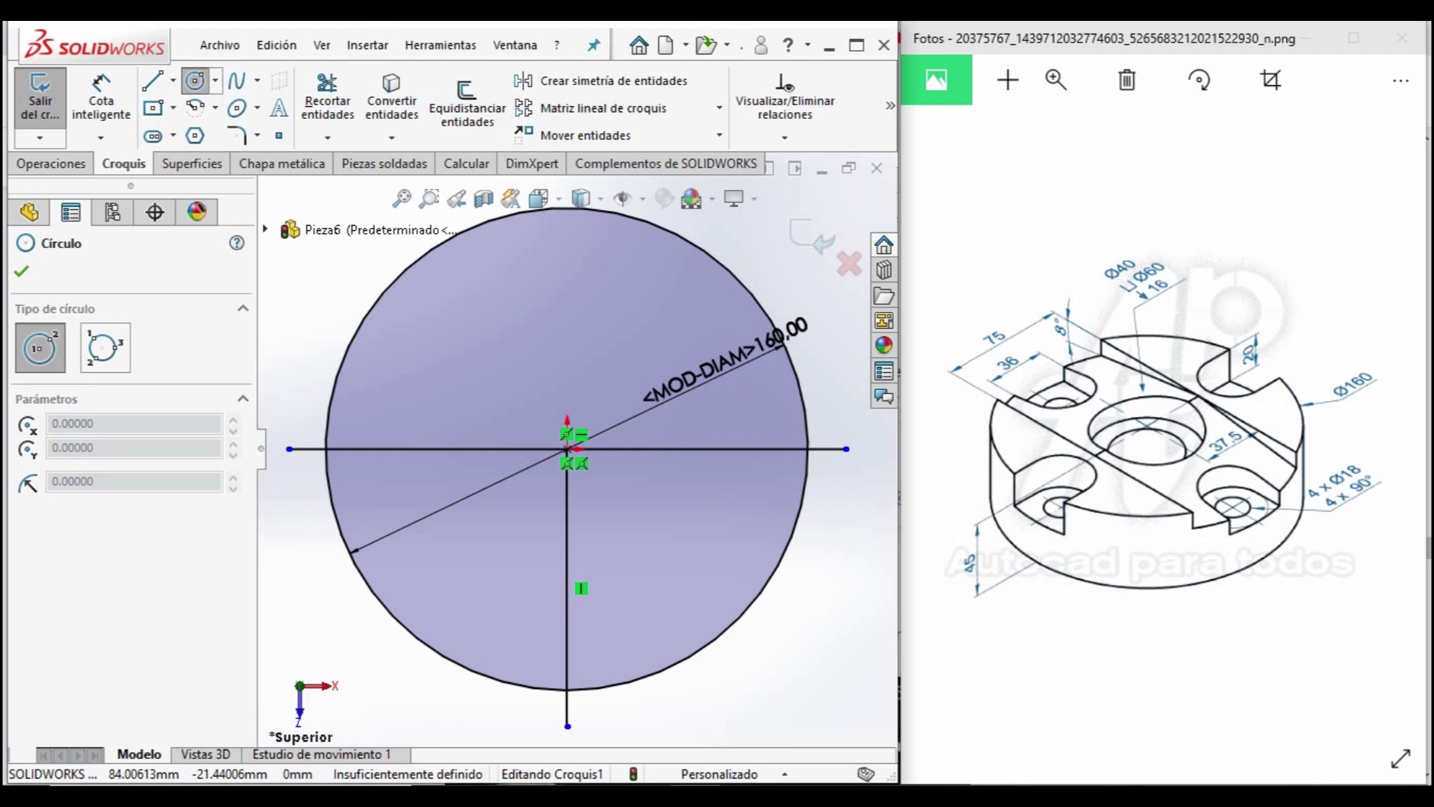
click(567, 623)
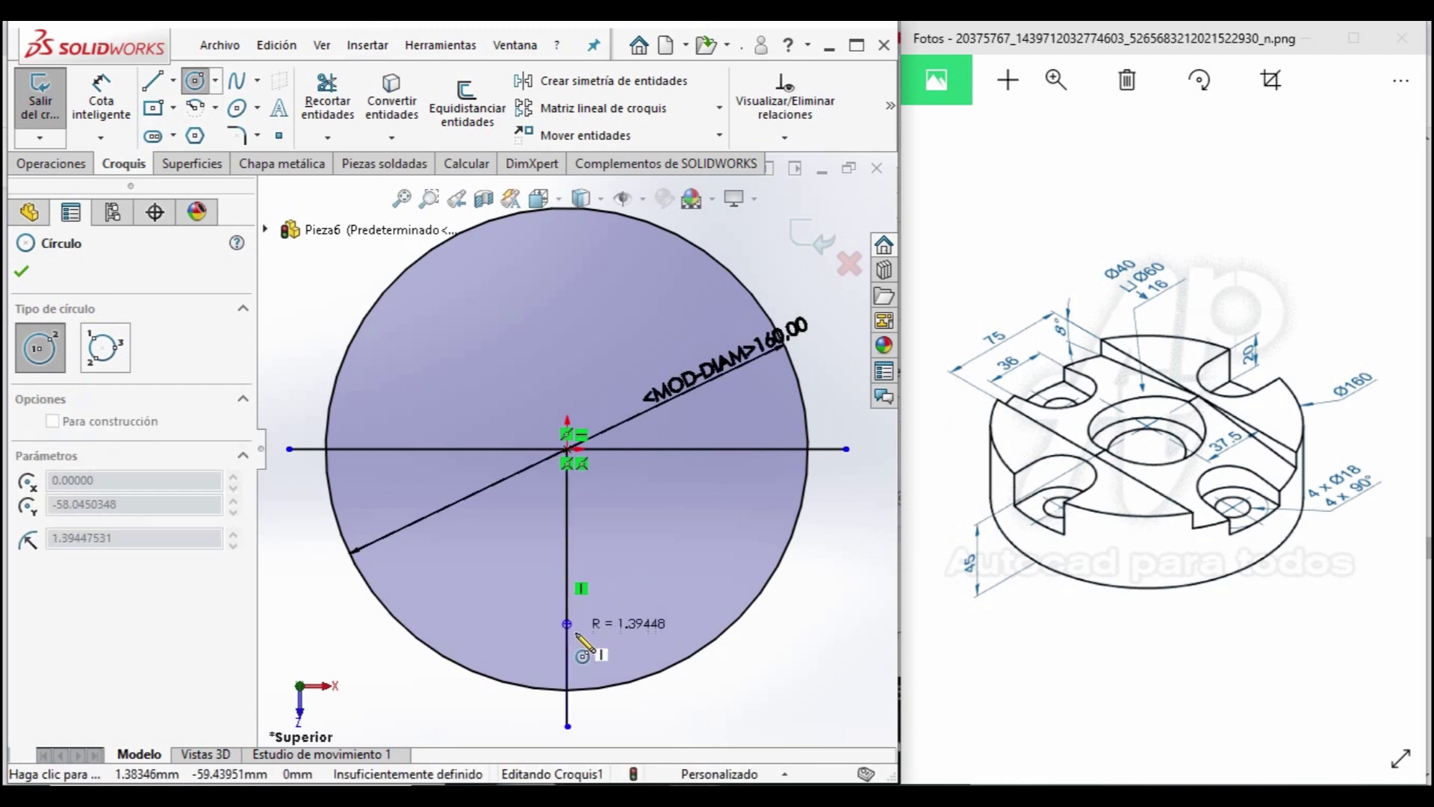
click(622, 643)
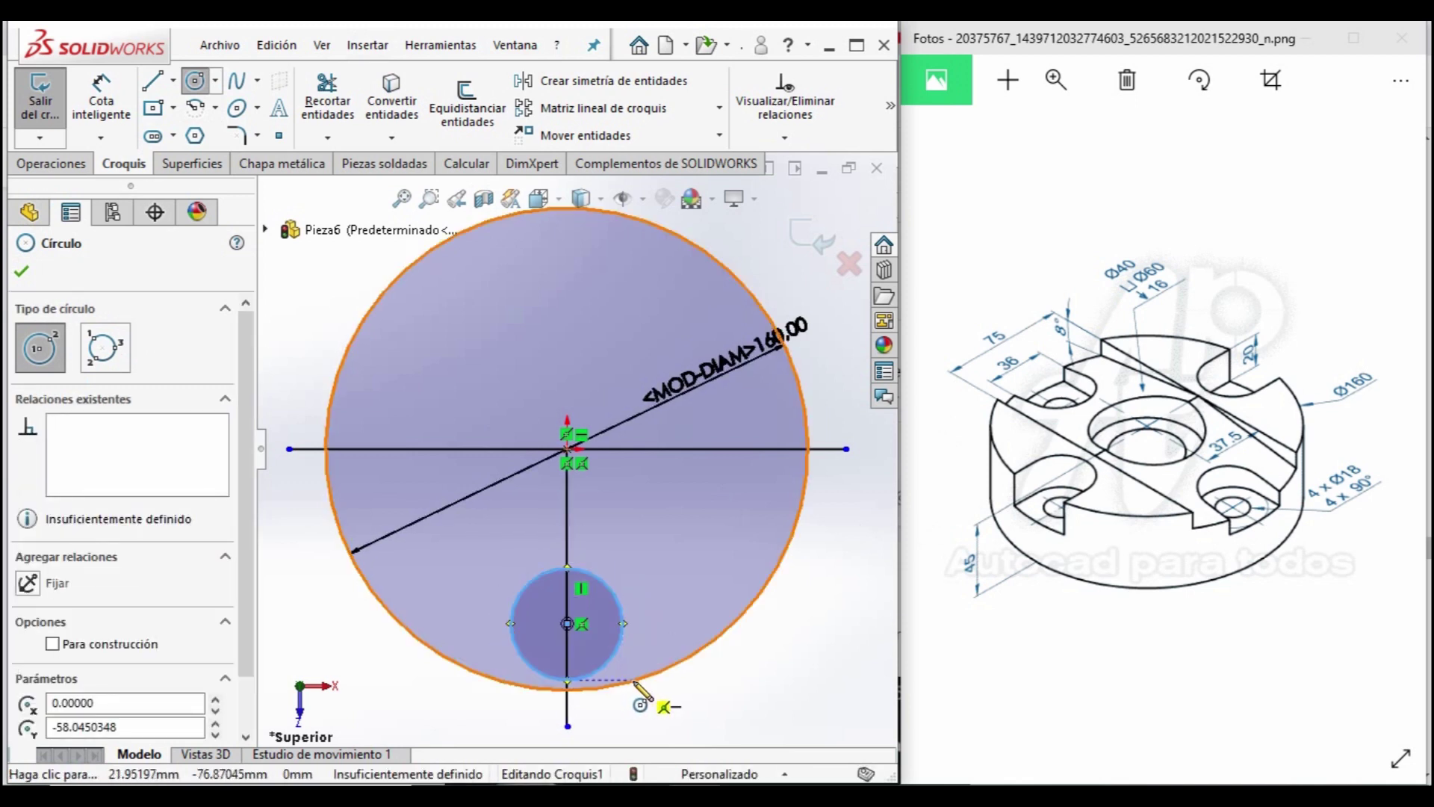
click(101, 99)
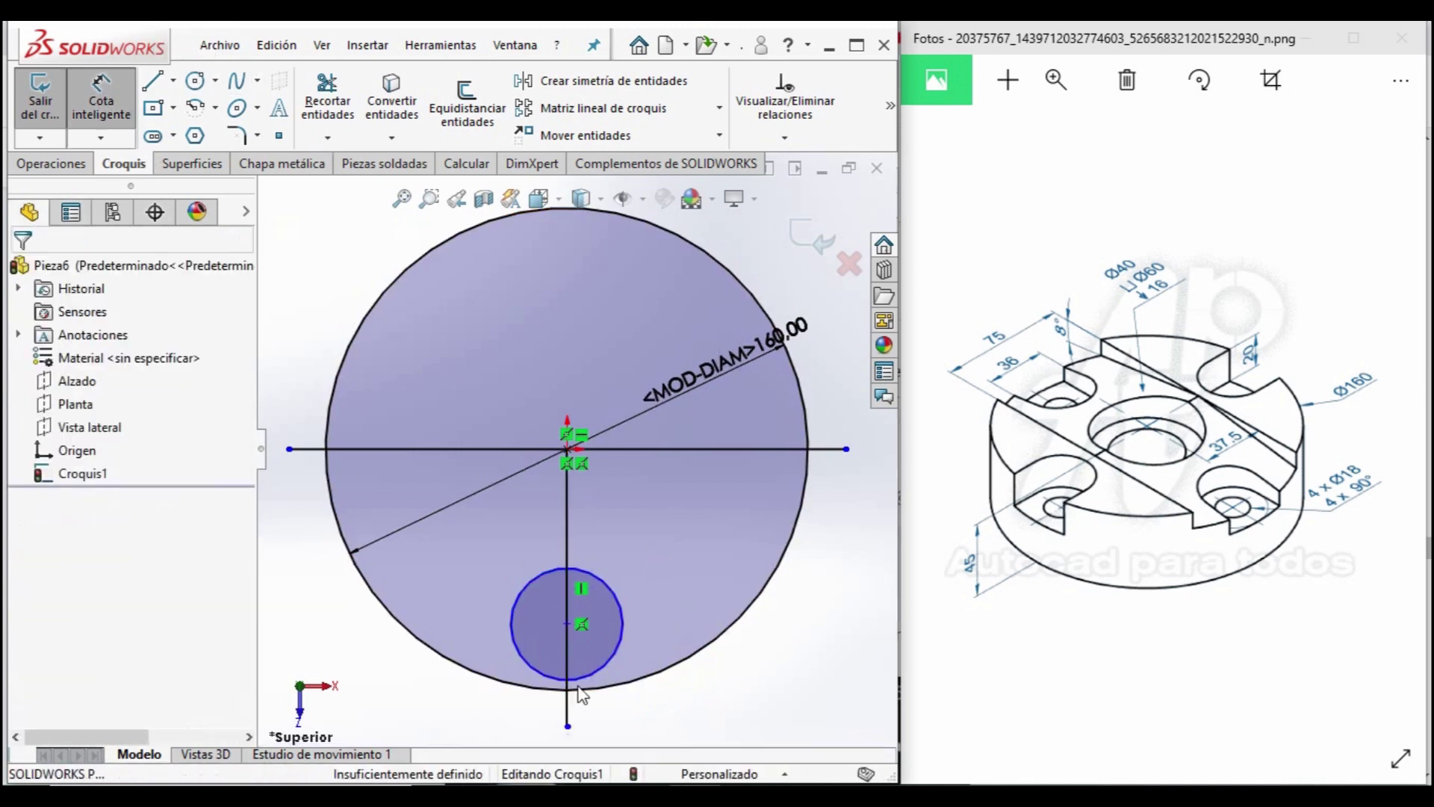
click(607, 584)
click(695, 538)
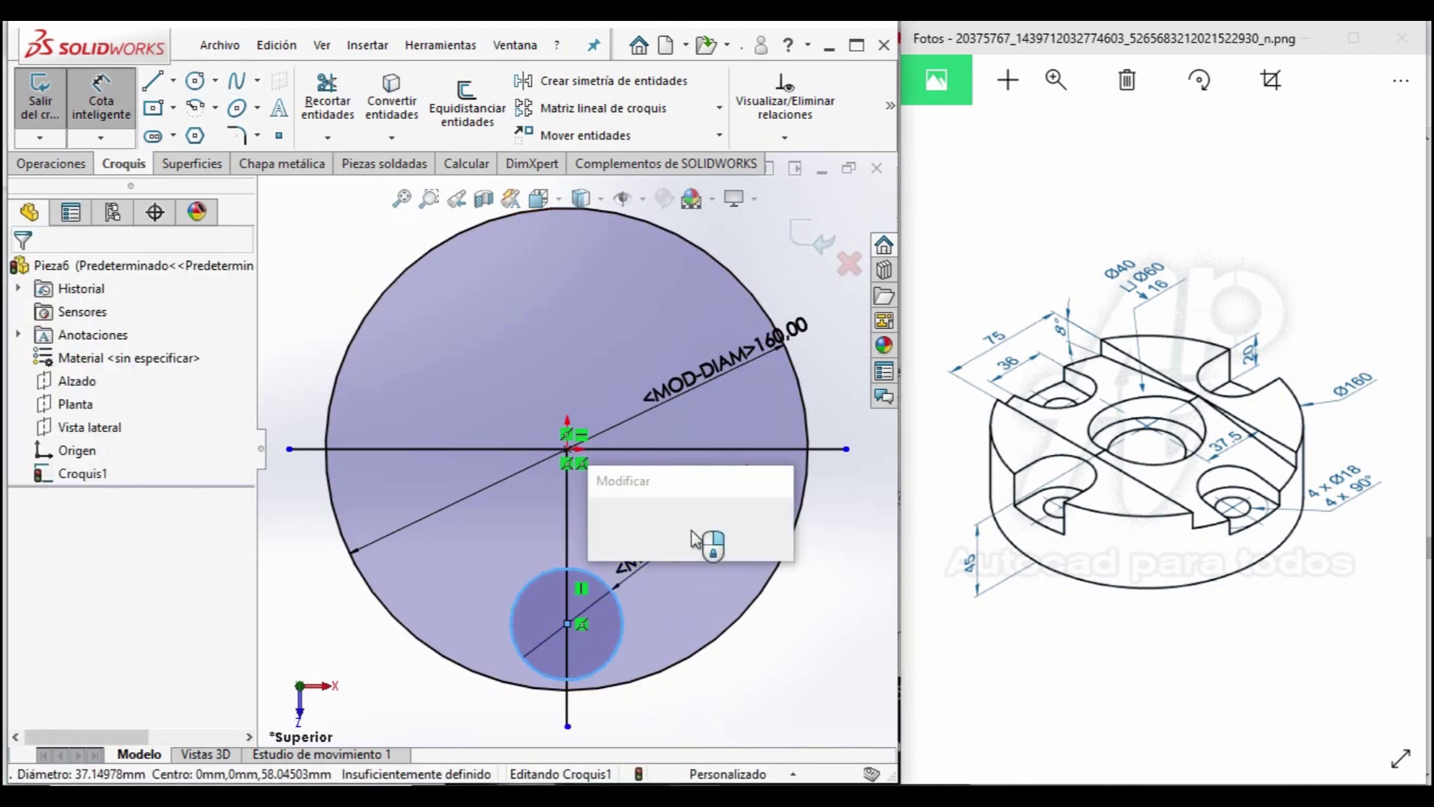
text(36)
key(Return)
scroll(636, 614, down, 2)
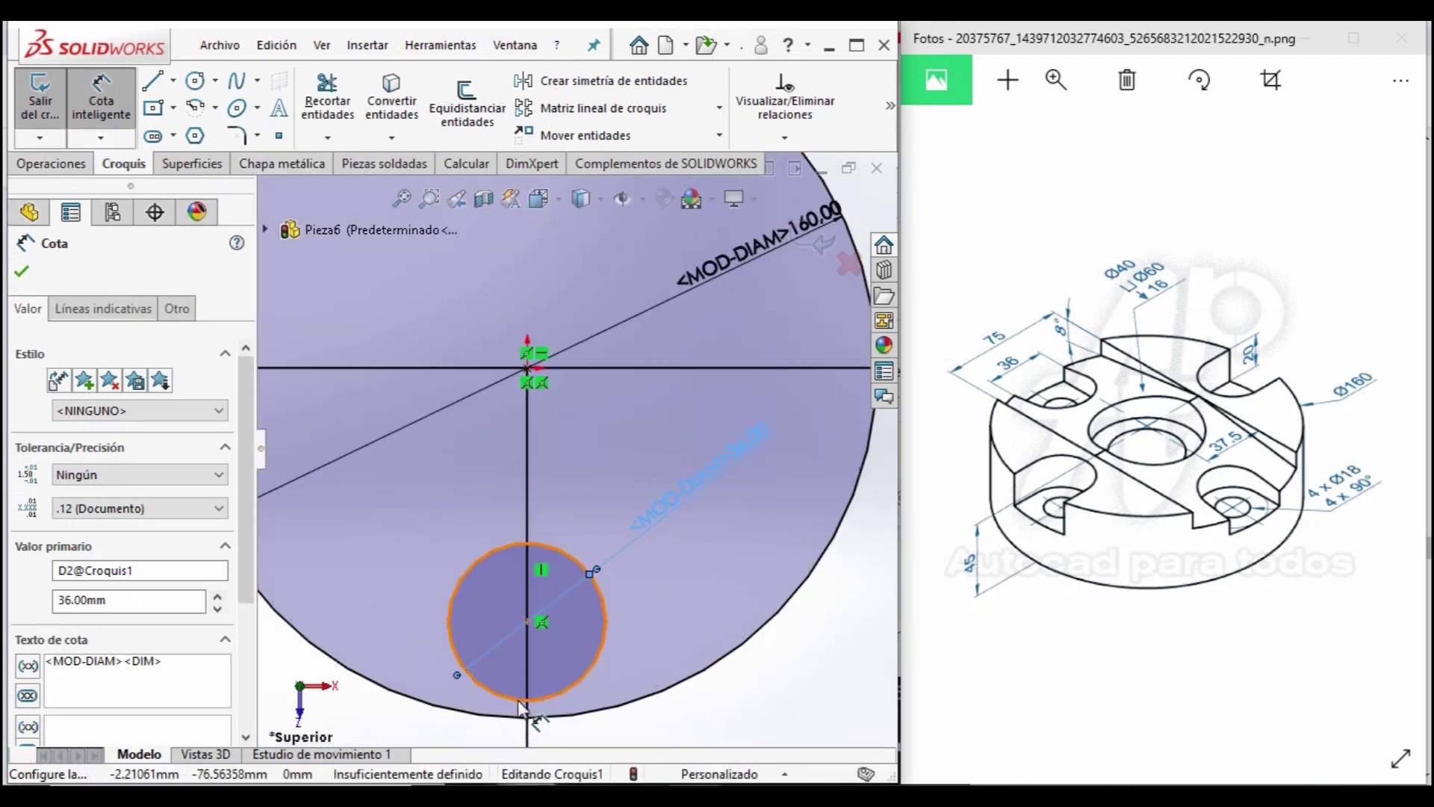
key(Escape)
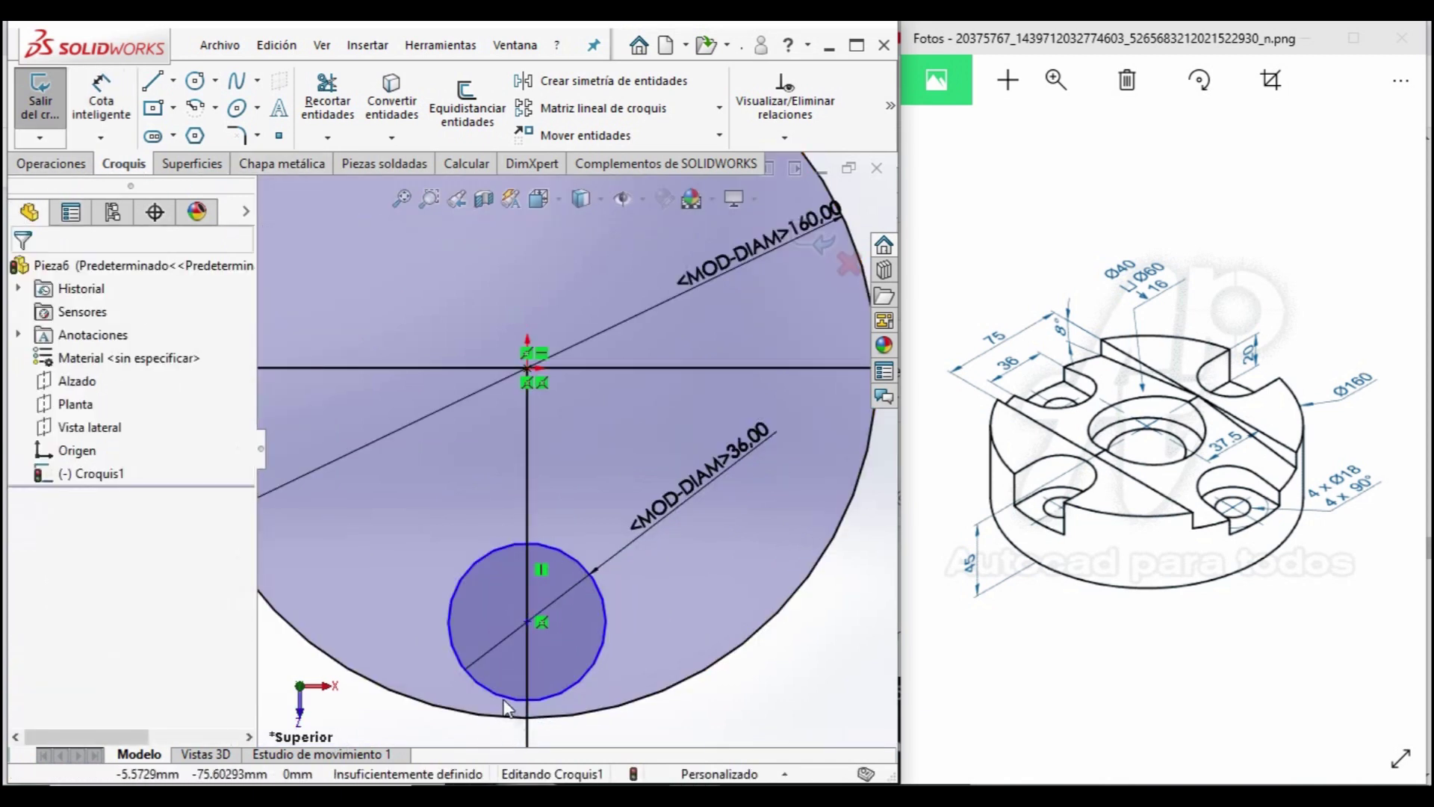
click(505, 705)
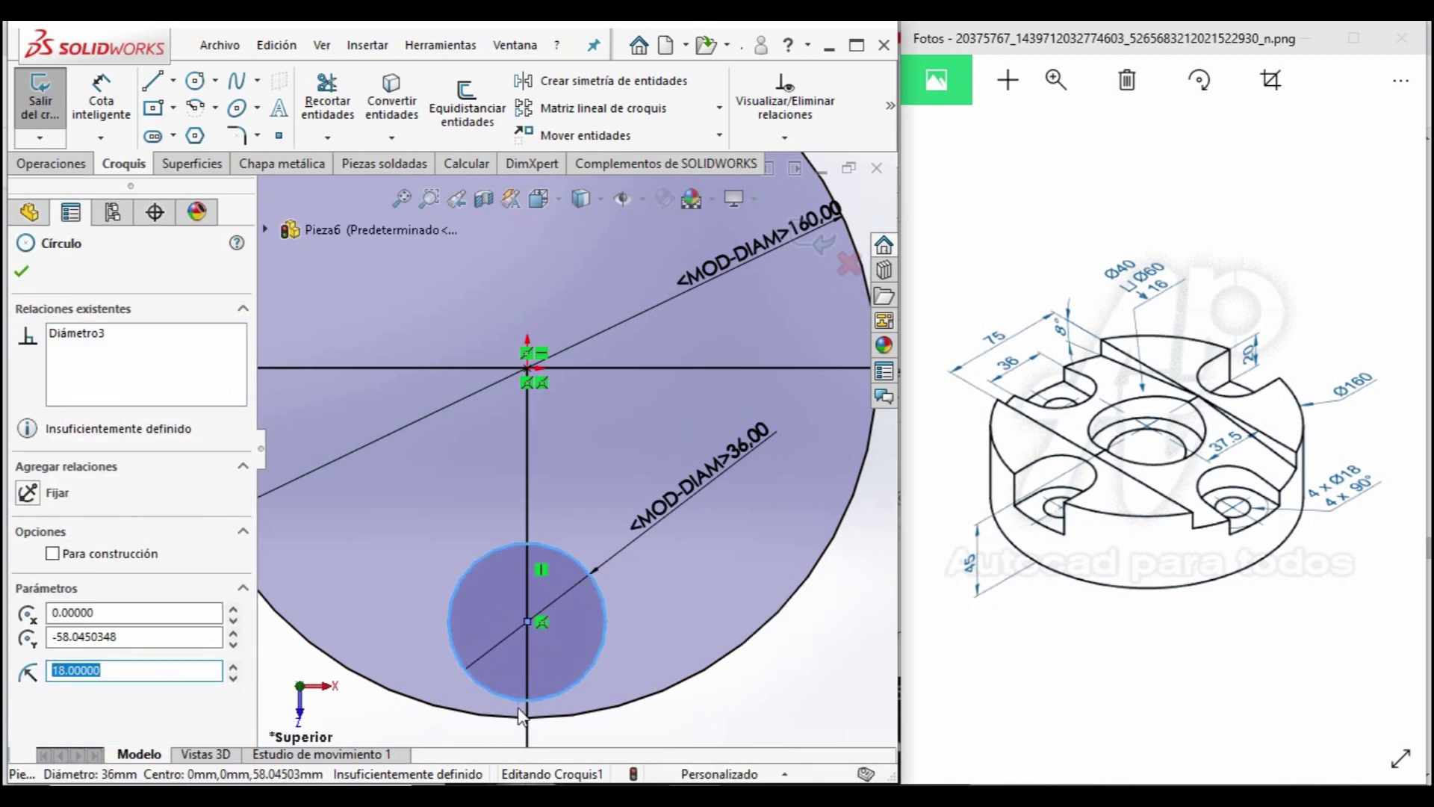
ctrl+click(499, 716)
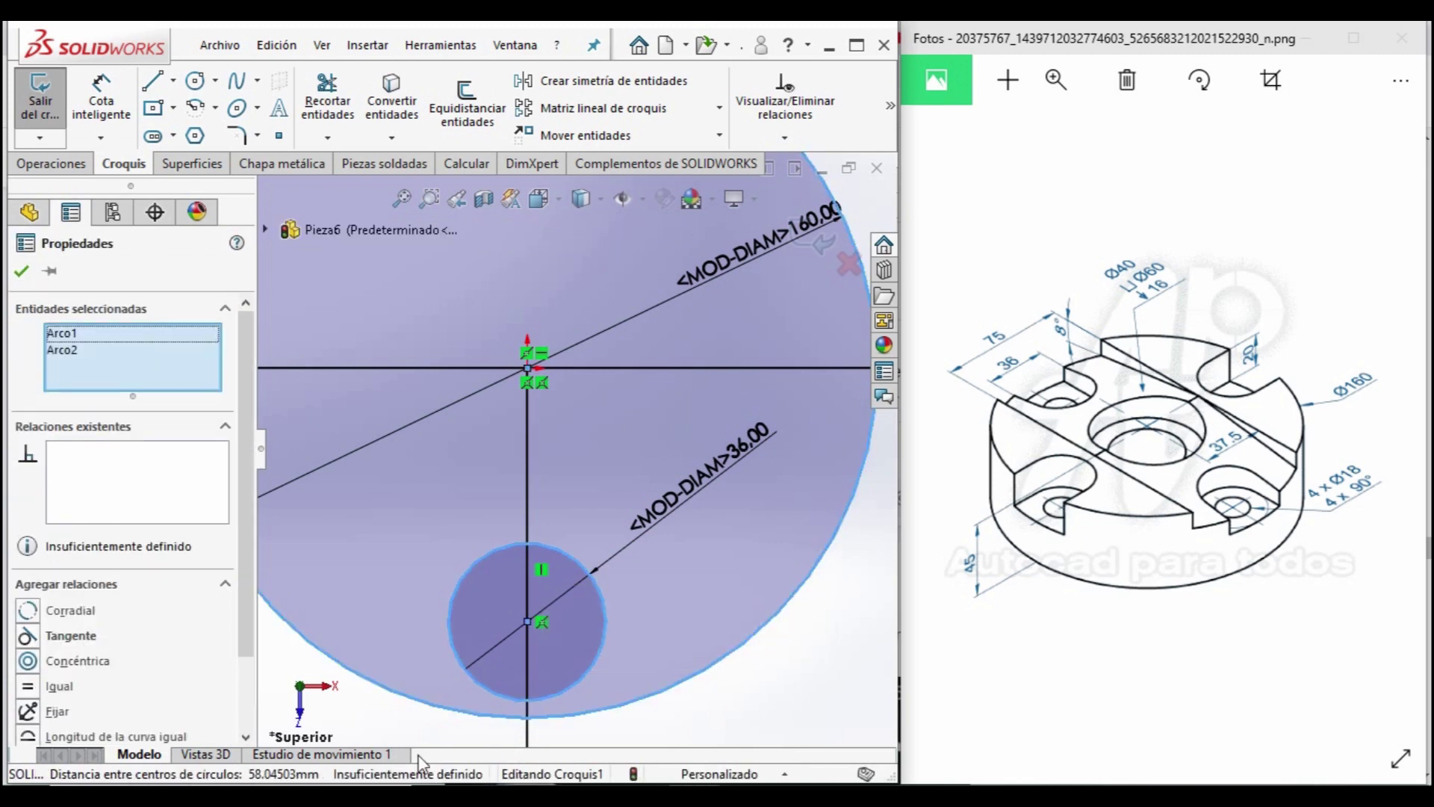
click(30, 635)
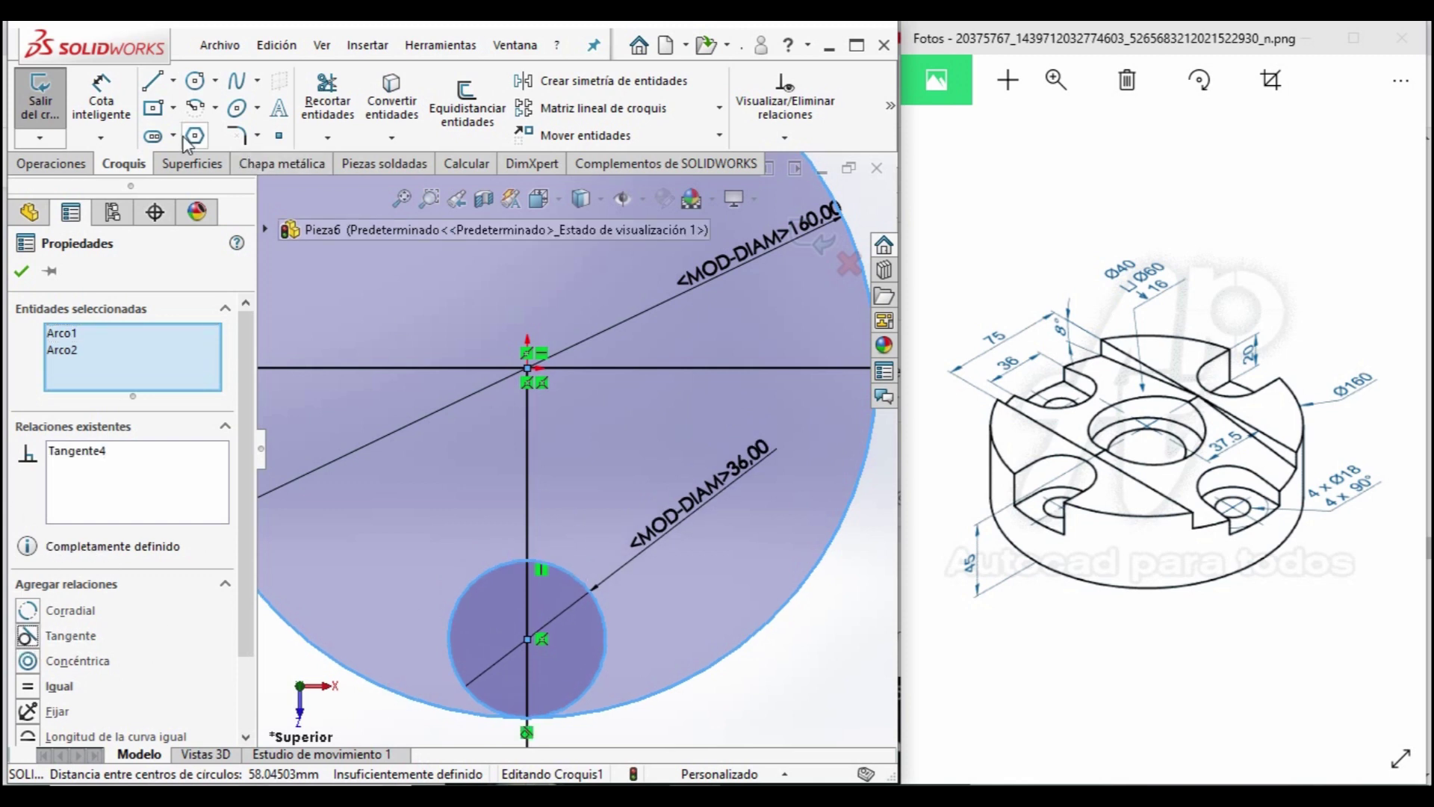
Draw a concentric circle inside the 36 mm circle and dimension it 18 mm.
click(196, 82)
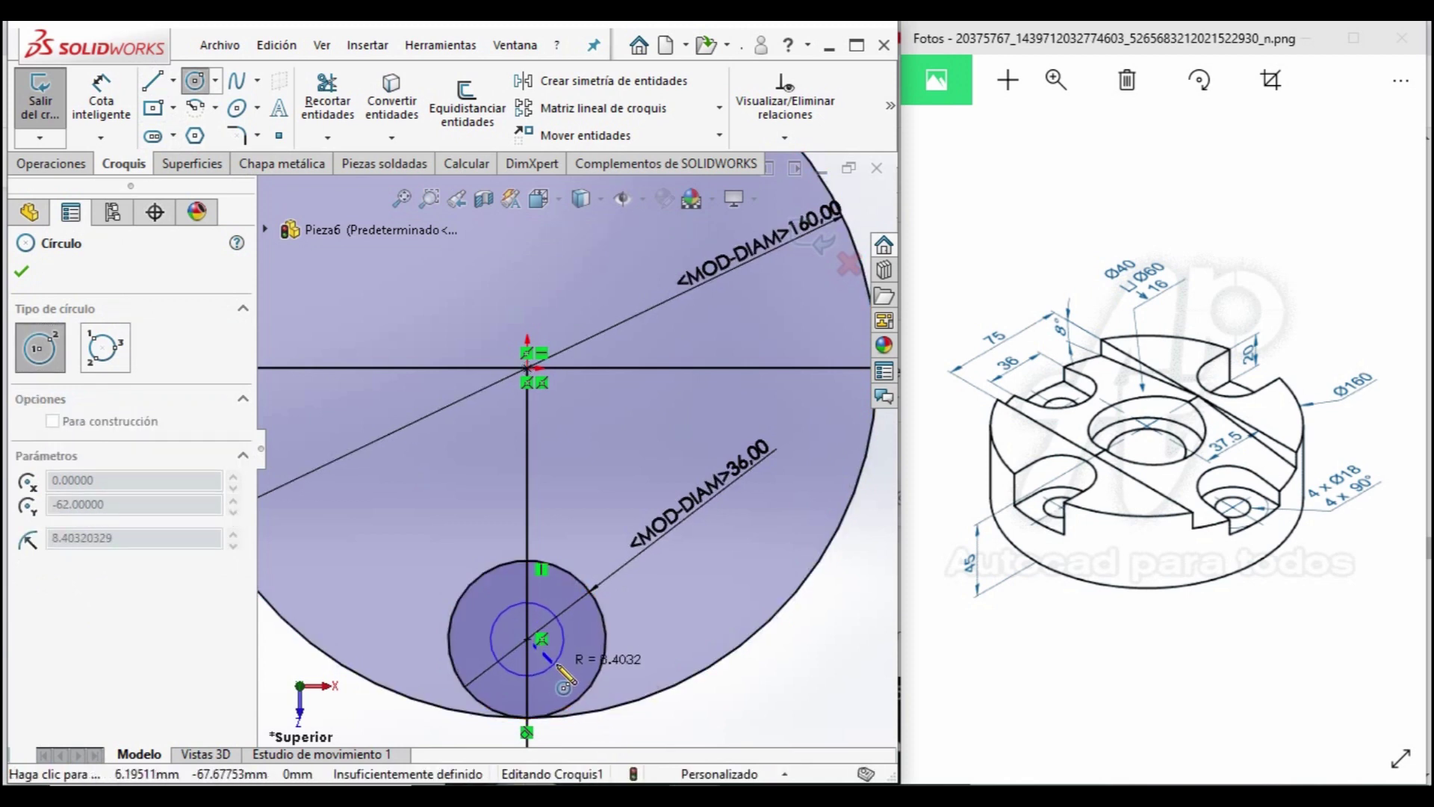
click(563, 660)
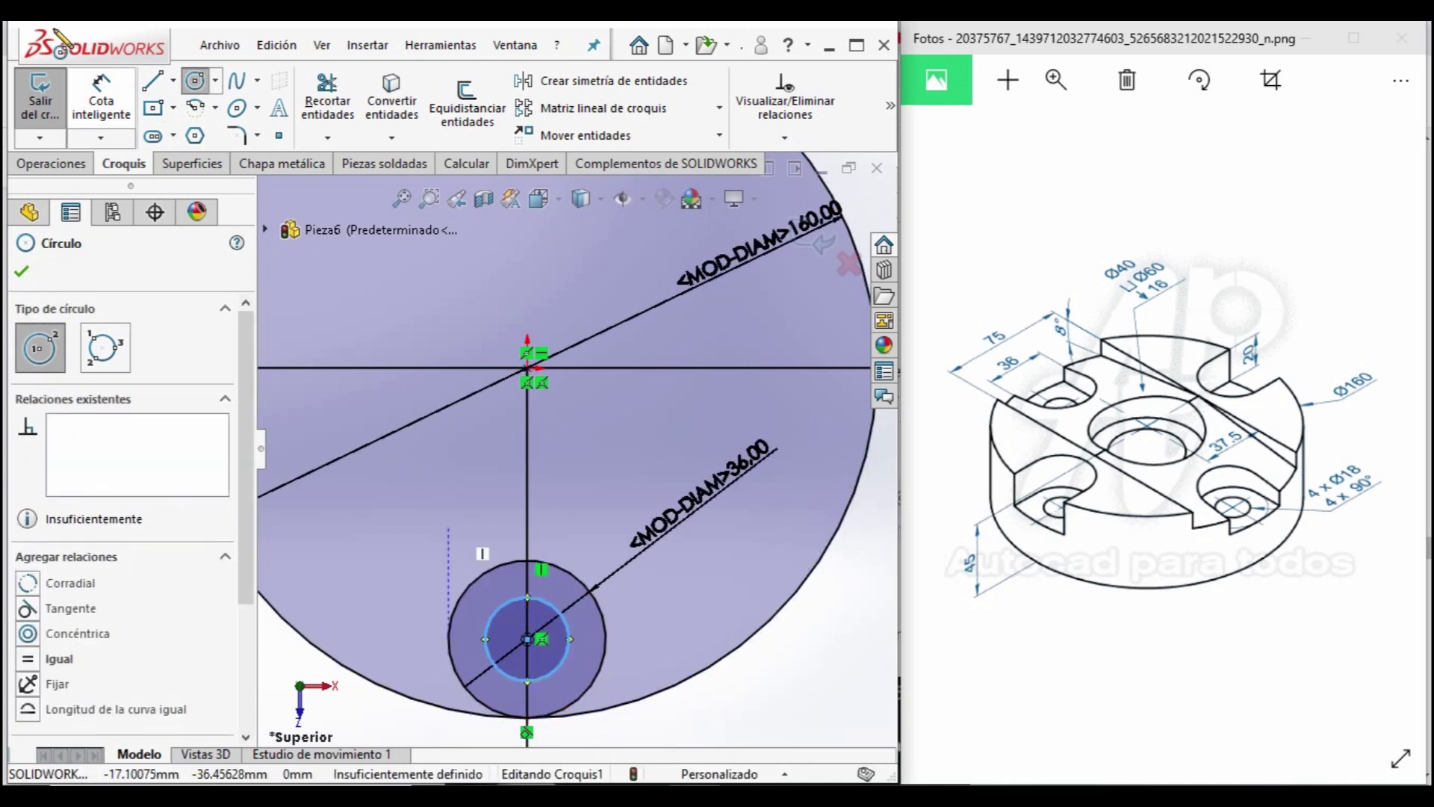
click(101, 97)
click(545, 605)
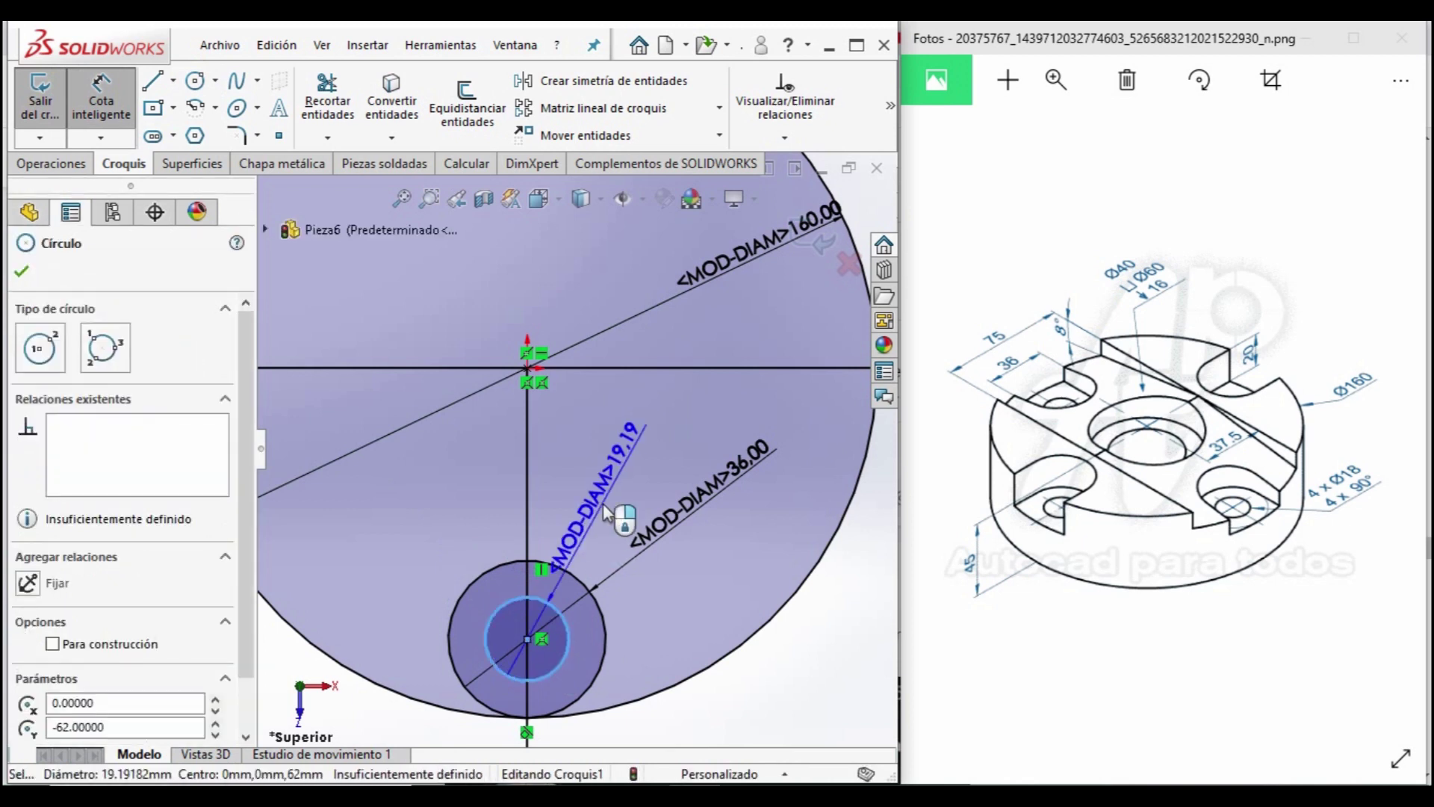
click(603, 505)
text(18)
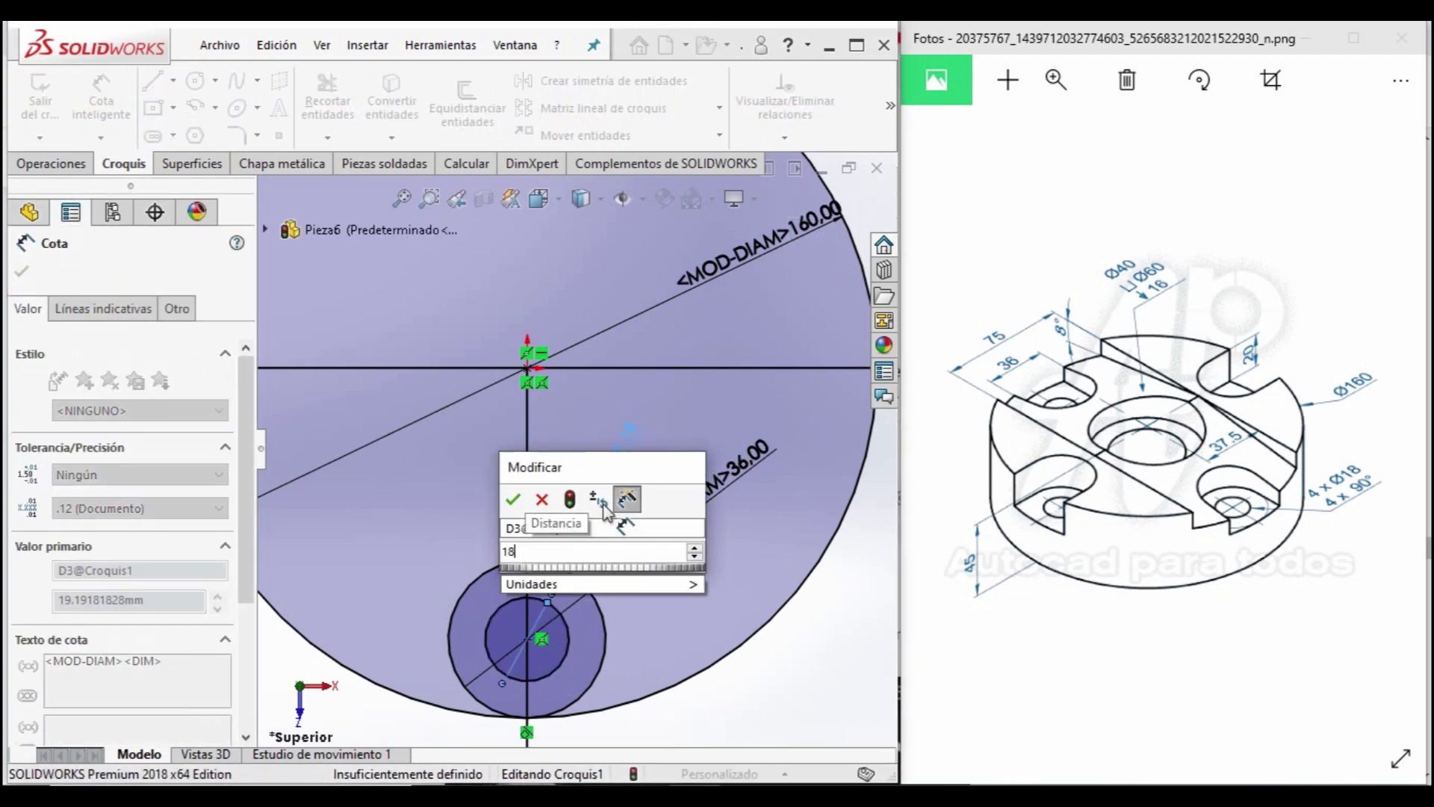
key(Return)
Draw two vertical lines from the Ø36 circle's sides down to the Ø160 circle.
click(152, 80)
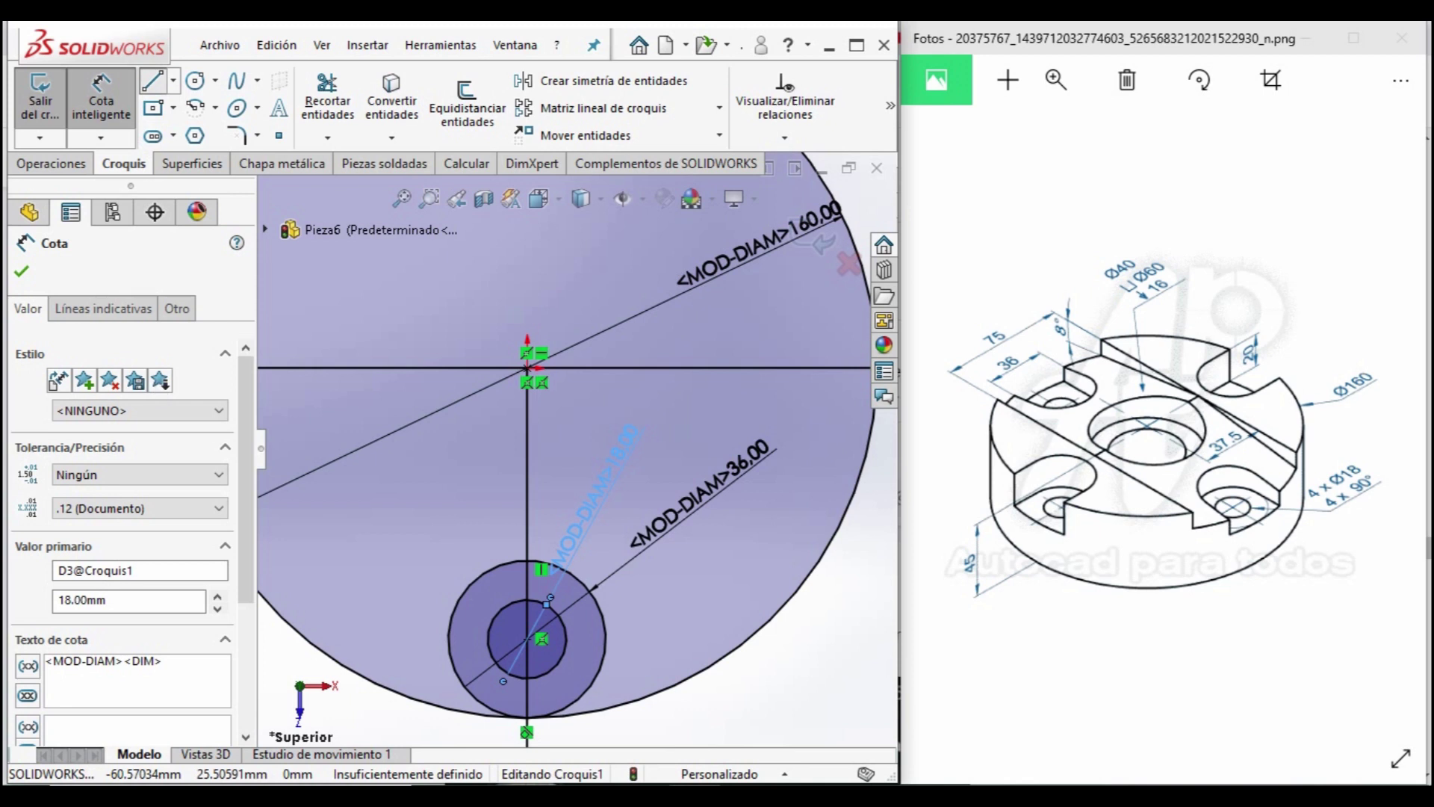
click(448, 640)
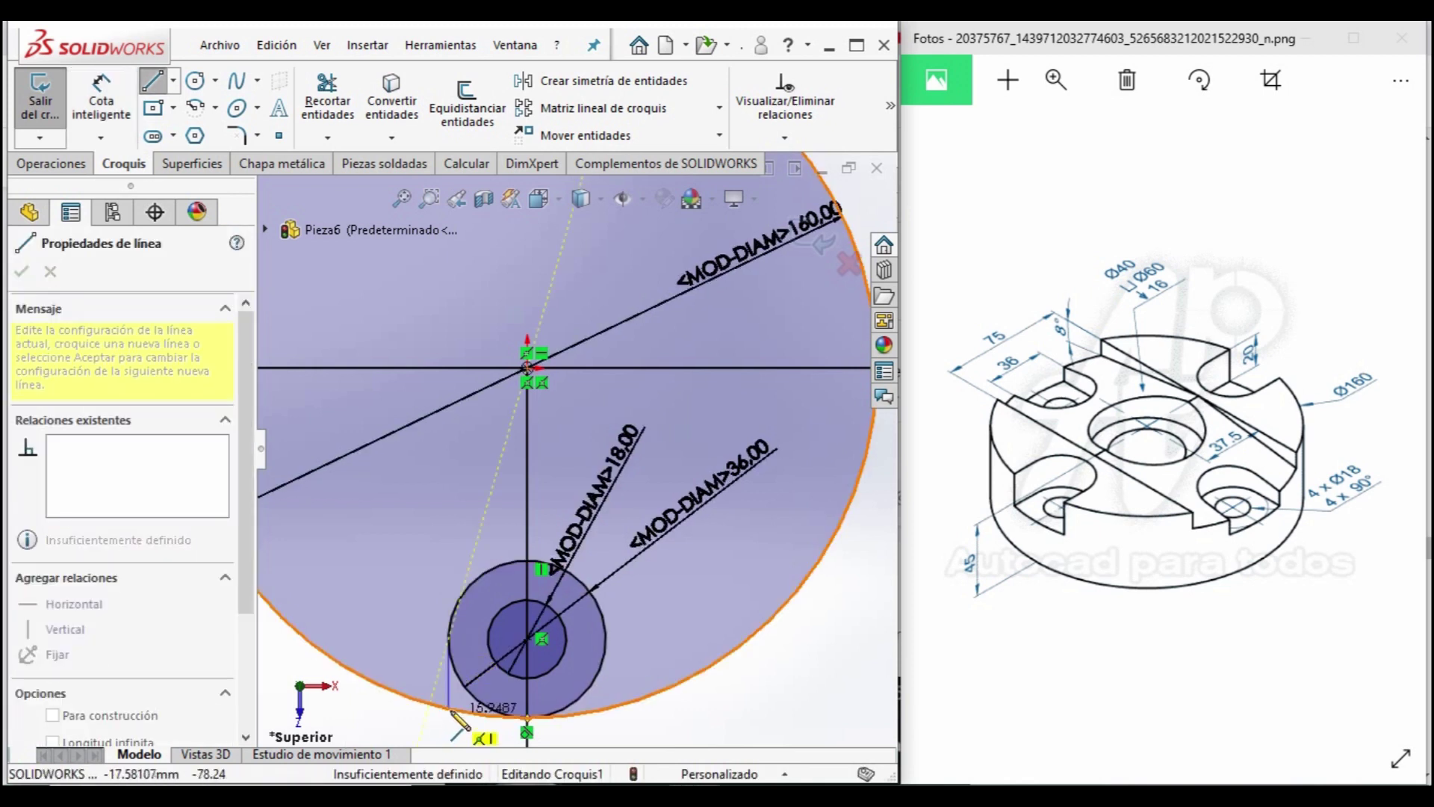
click(449, 708)
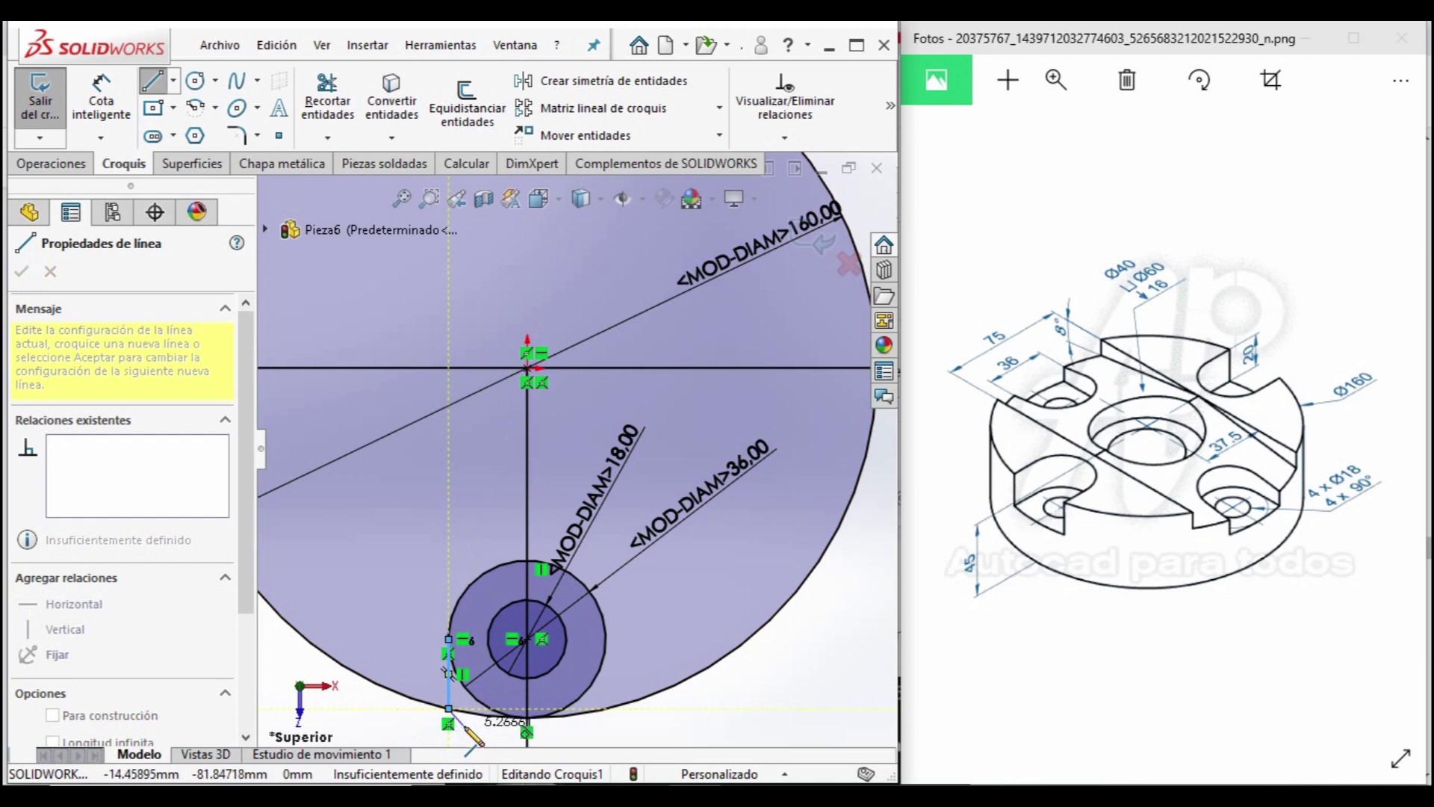
key(Escape)
key(l)
click(607, 641)
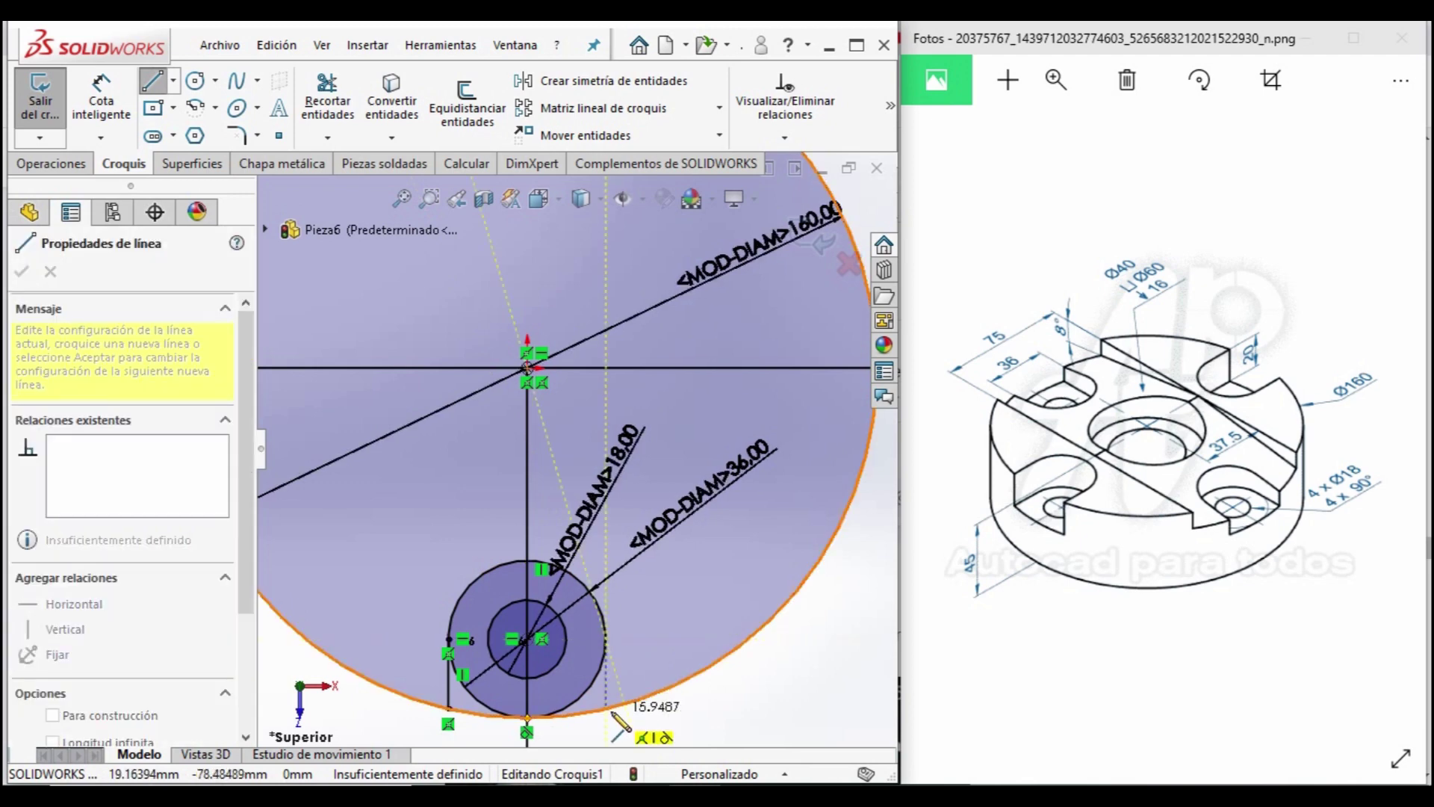
click(607, 708)
key(Escape)
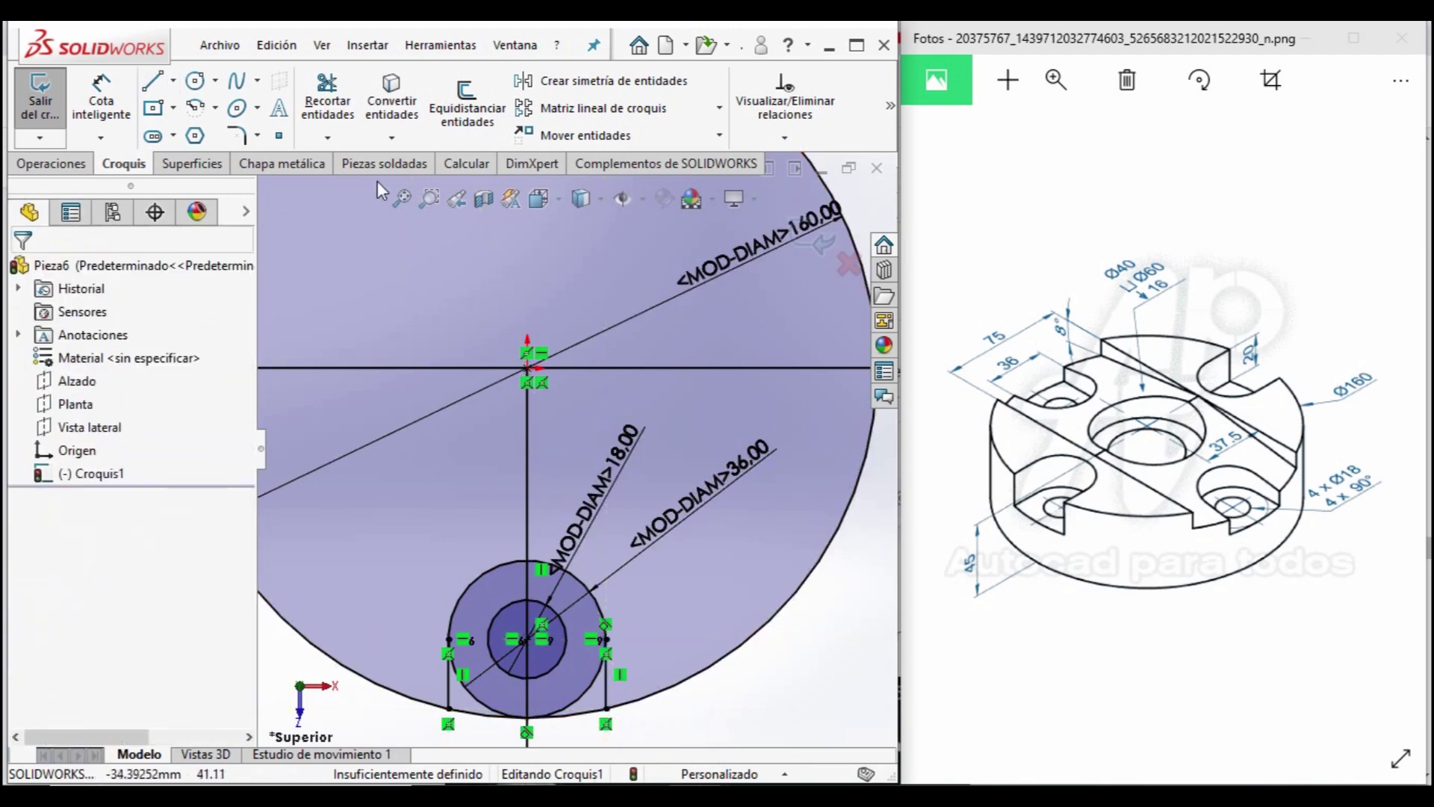
Trim the arcs inside the slot and the upper half of the Ø160 circle.
click(319, 101)
scroll(586, 714, down, 3)
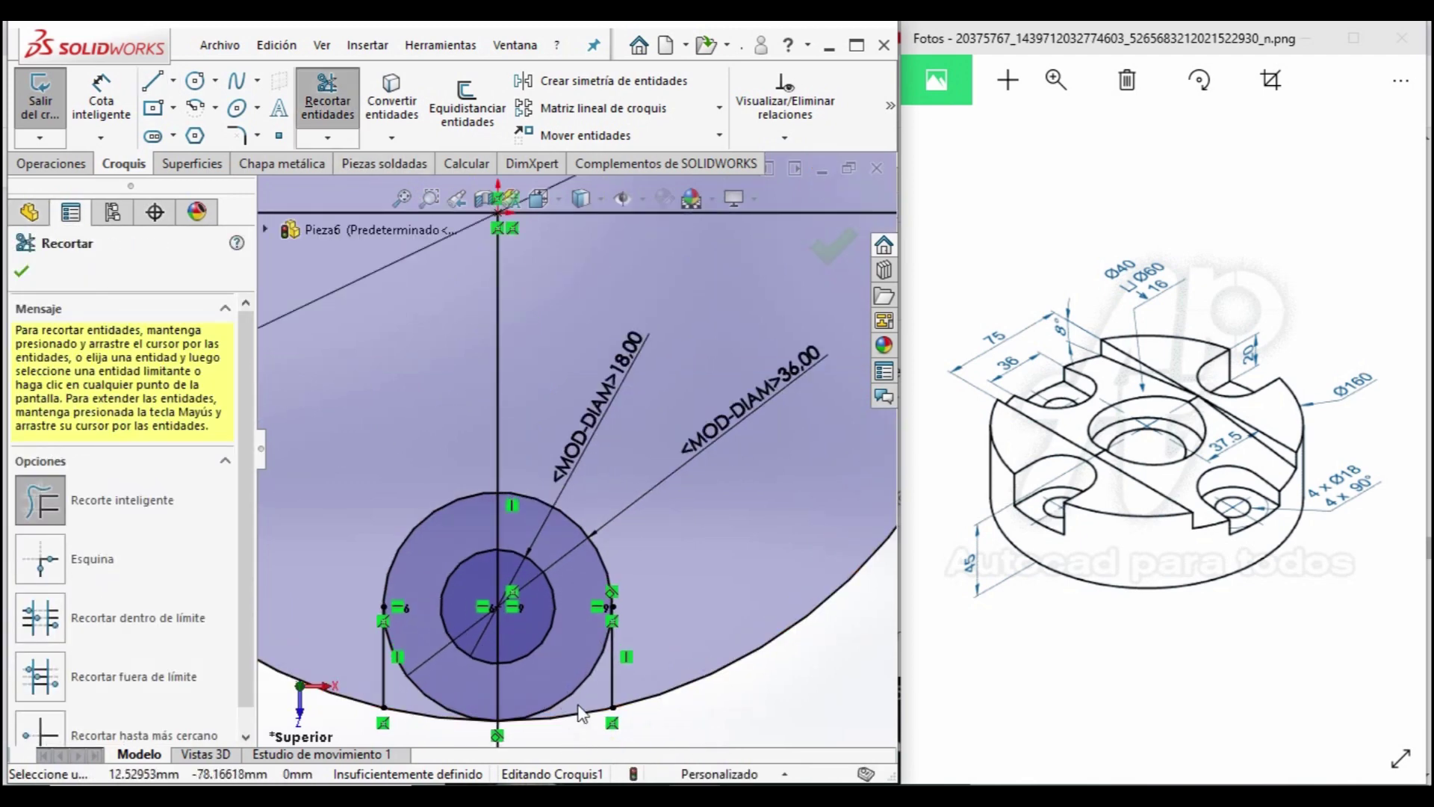
drag(567, 675, 433, 692)
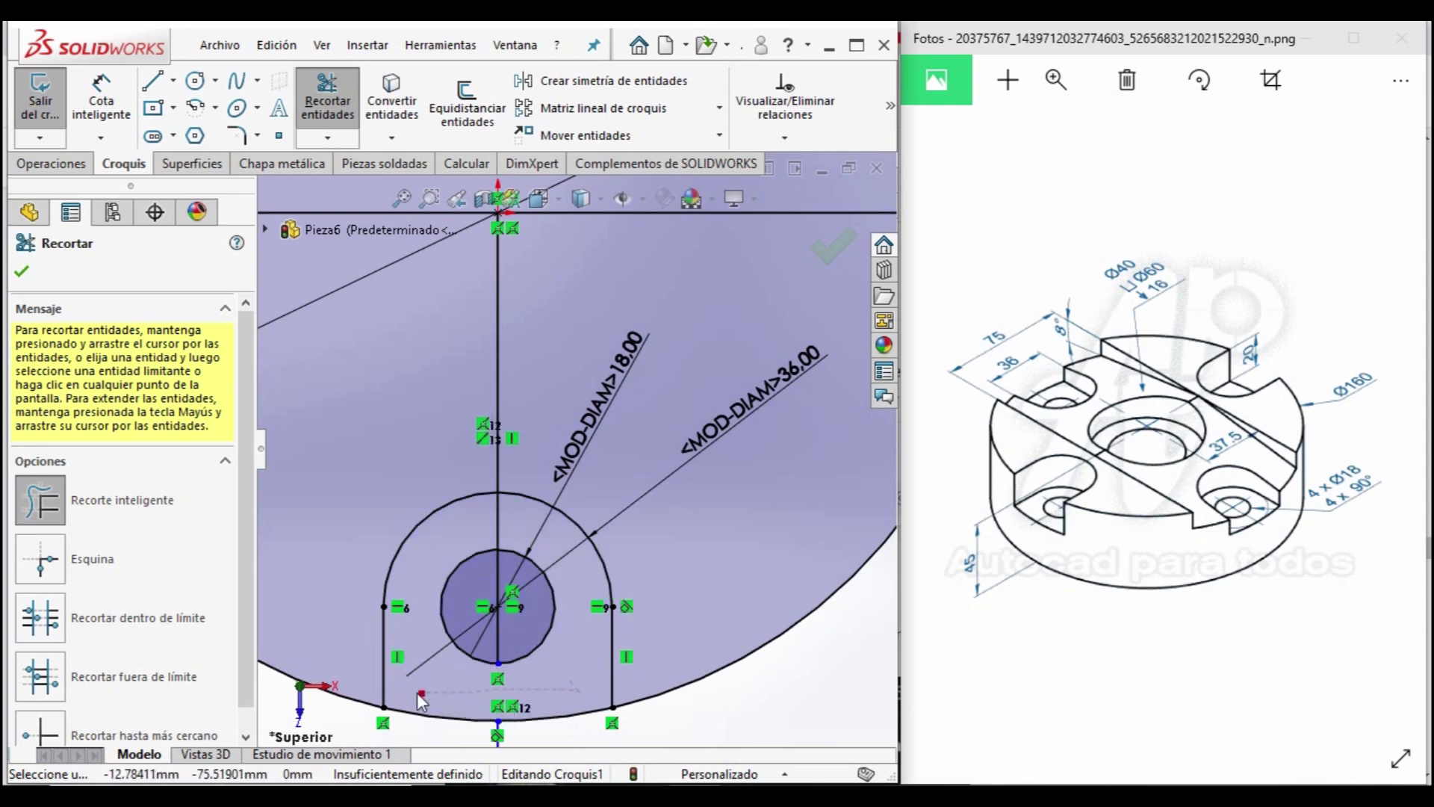
scroll(420, 700, up, 1)
scroll(449, 695, up, 1)
scroll(586, 682, up, 1)
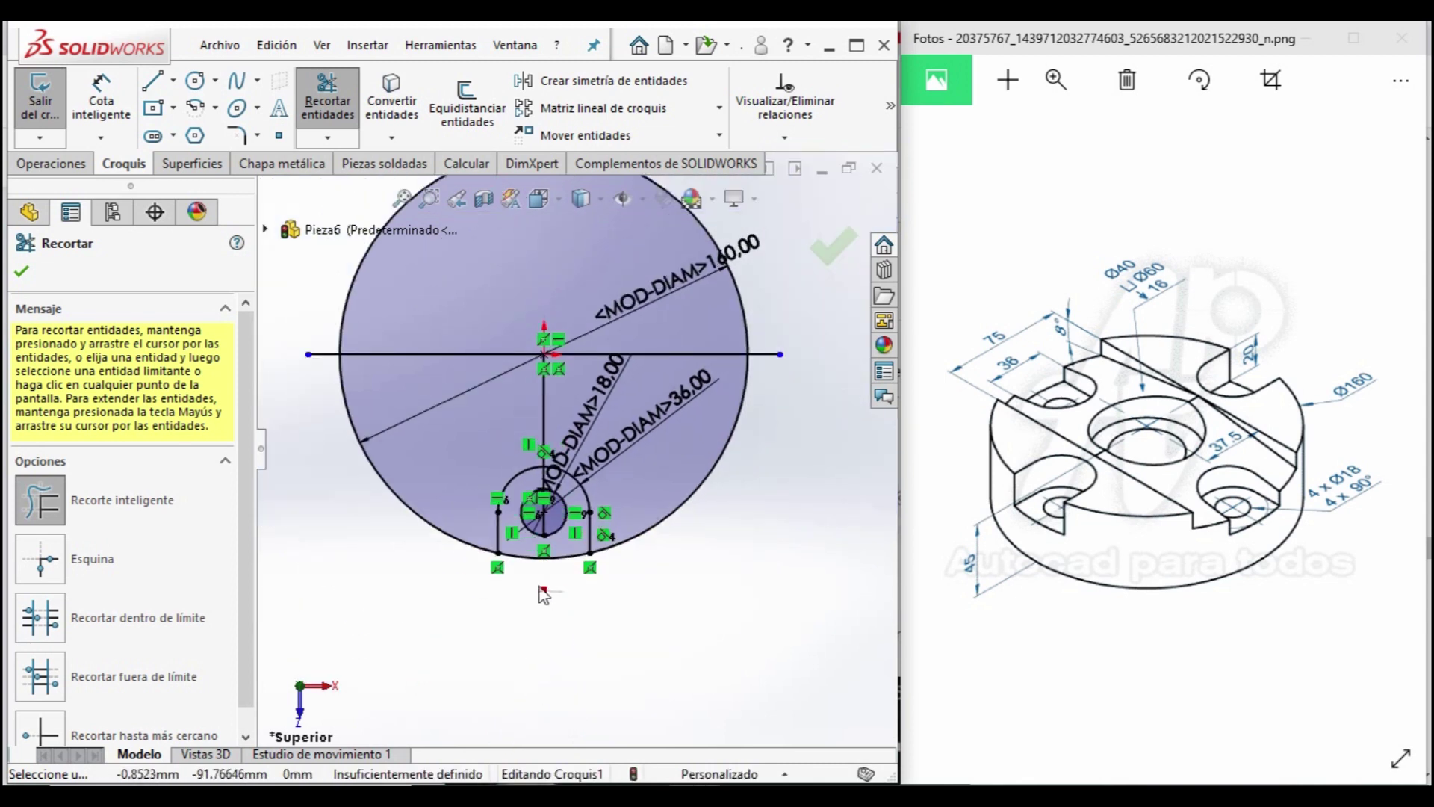
drag(777, 319, 657, 313)
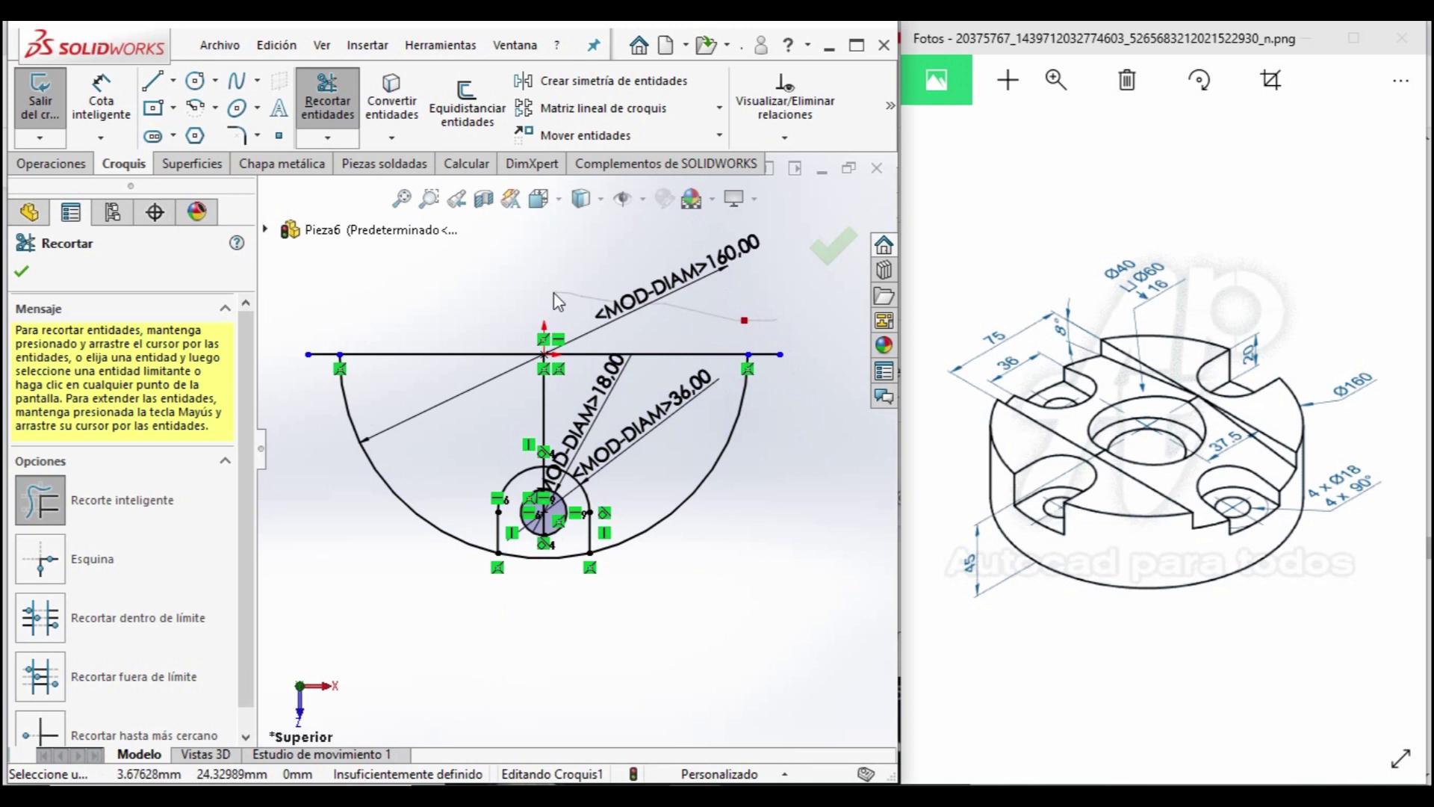
scroll(575, 568, down, 1)
scroll(553, 552, down, 1)
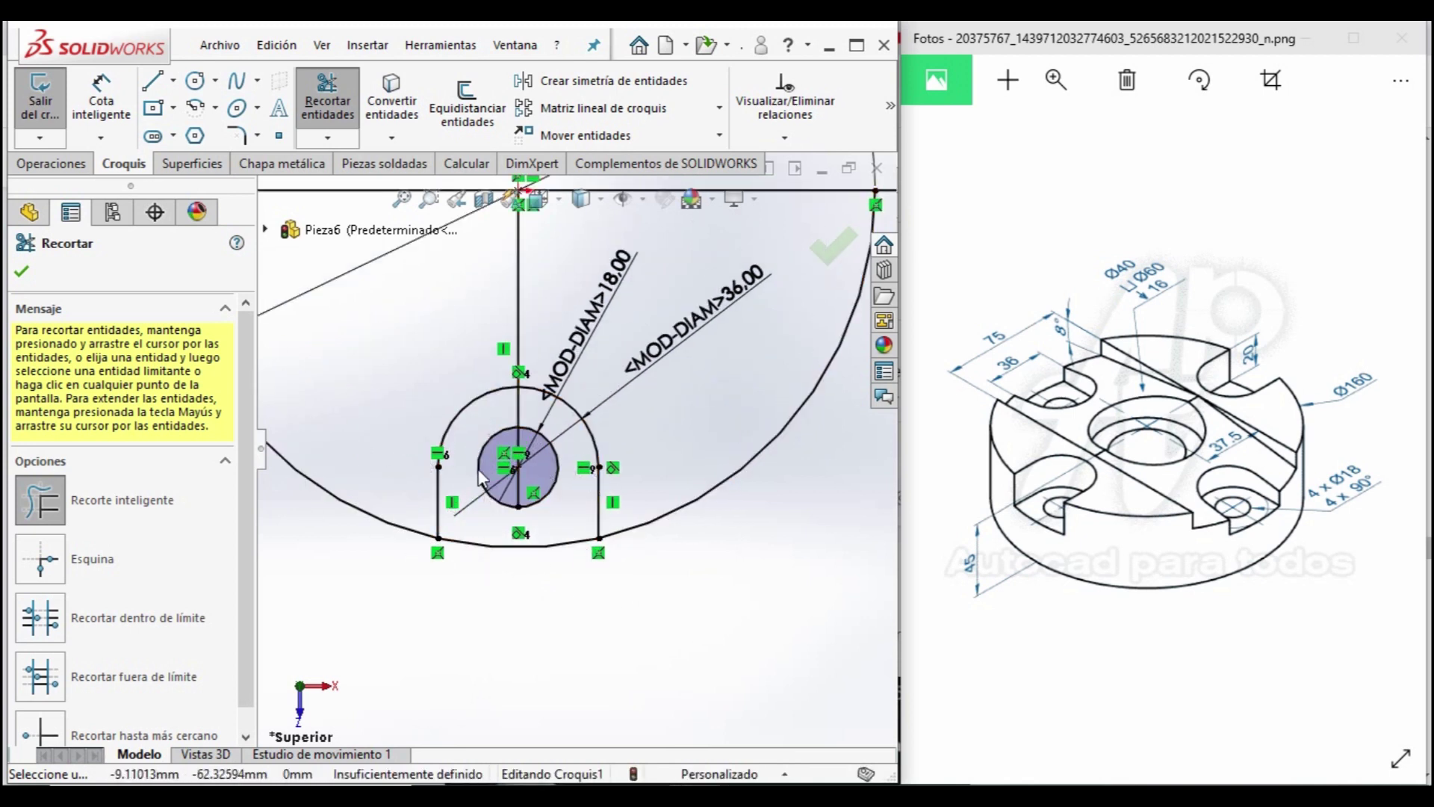
click(718, 112)
click(678, 161)
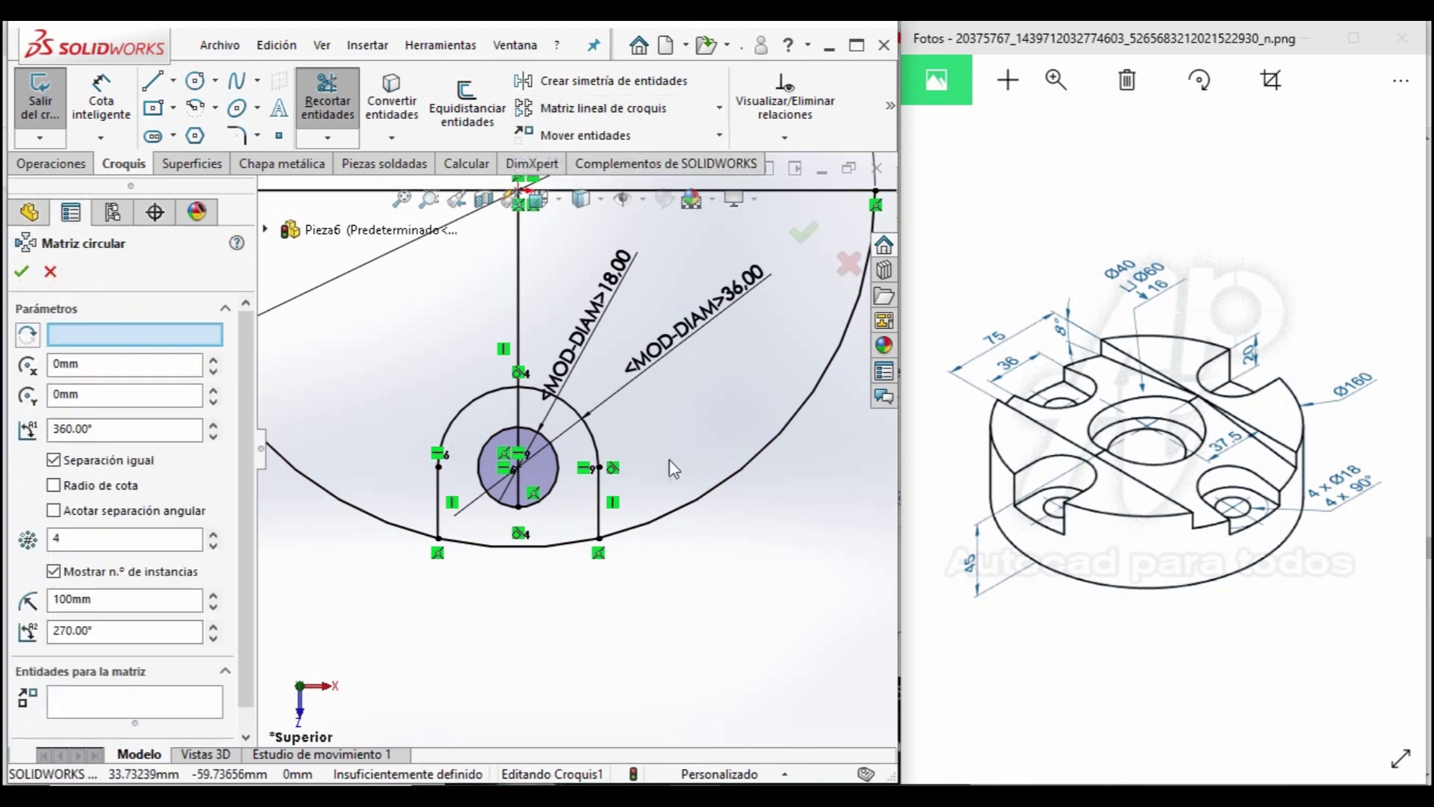
Pattern the slot arc, both slot lines and the Ø18 hole 4 times around the centre.
scroll(596, 338, up, 2)
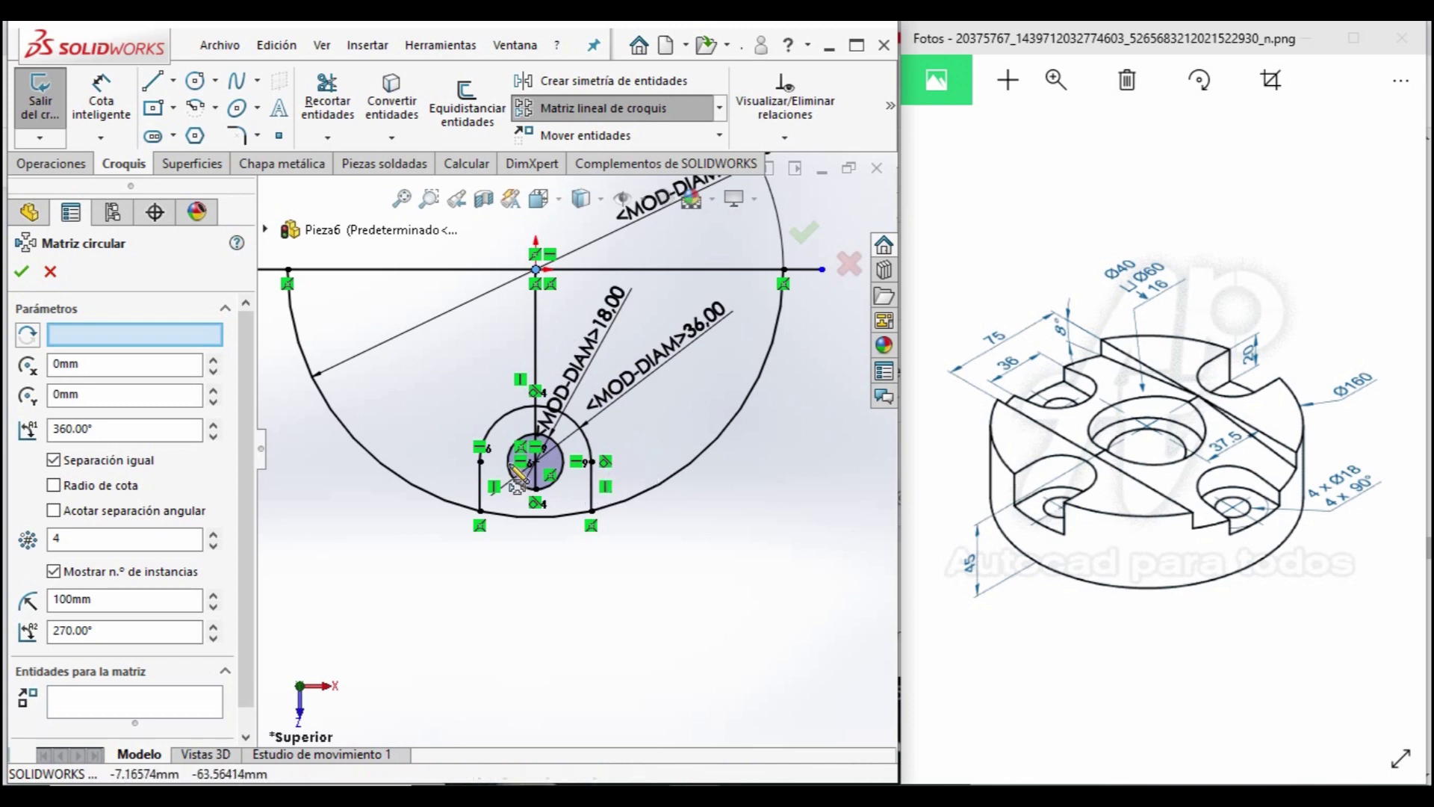
click(491, 432)
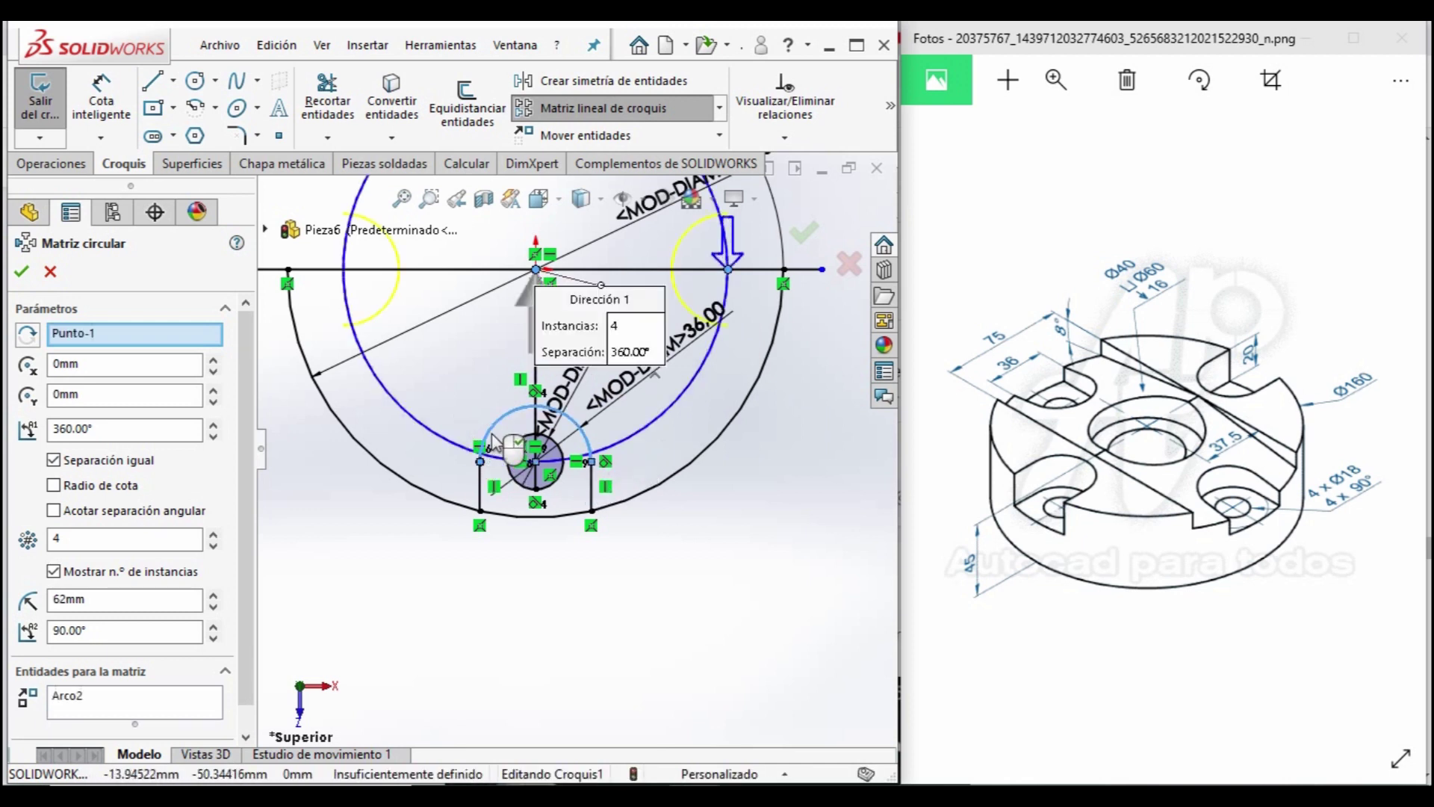
click(481, 493)
click(535, 488)
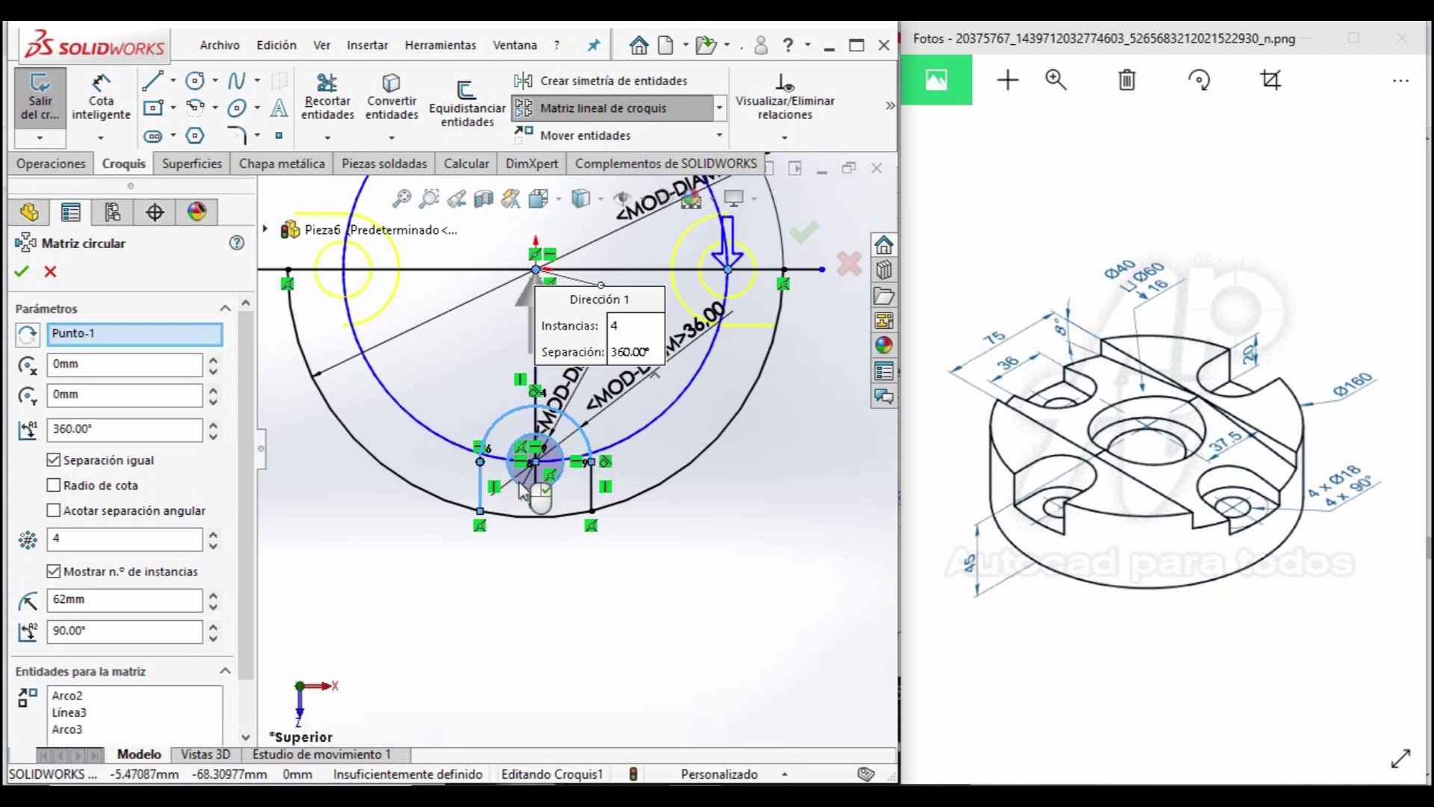
click(592, 498)
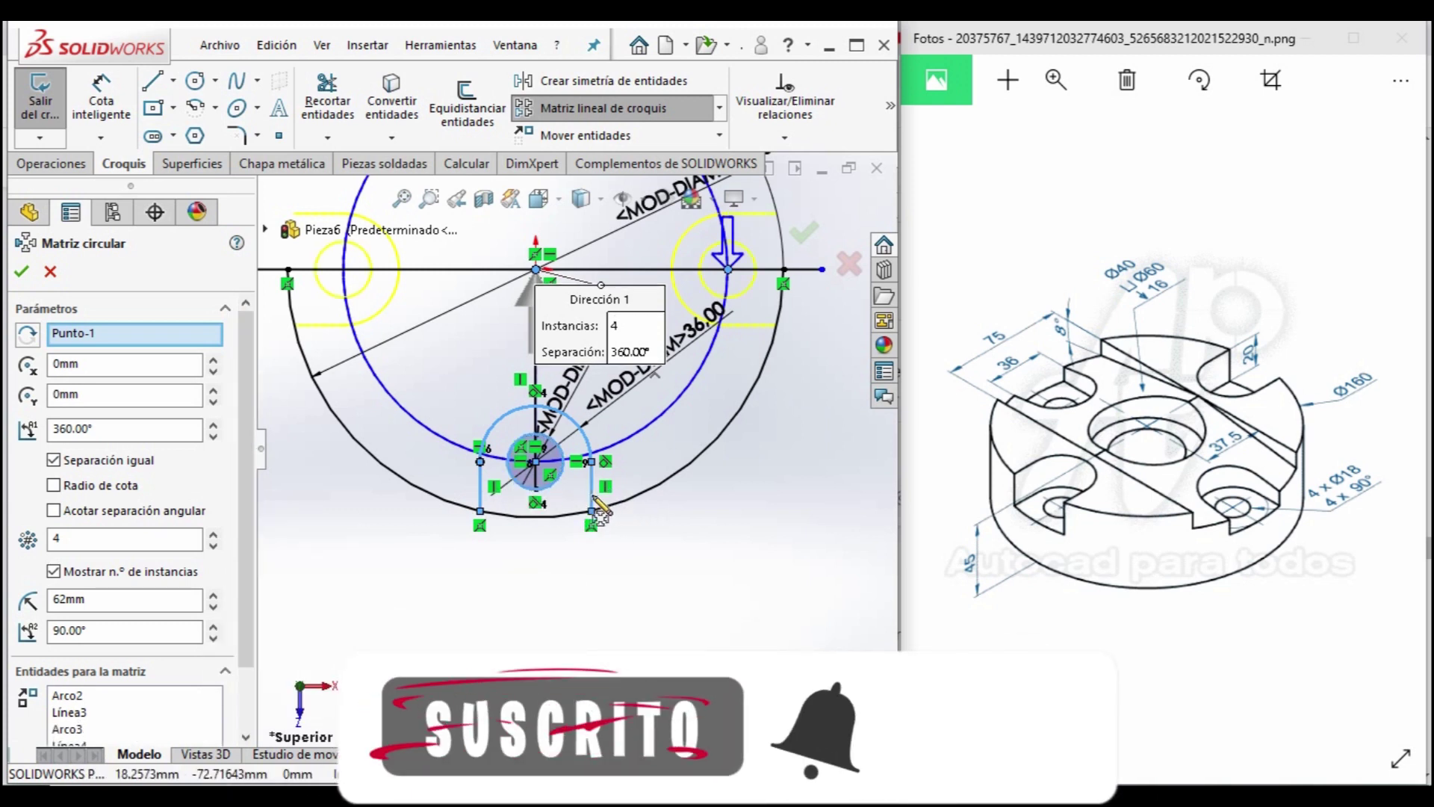
scroll(590, 486, up, 3)
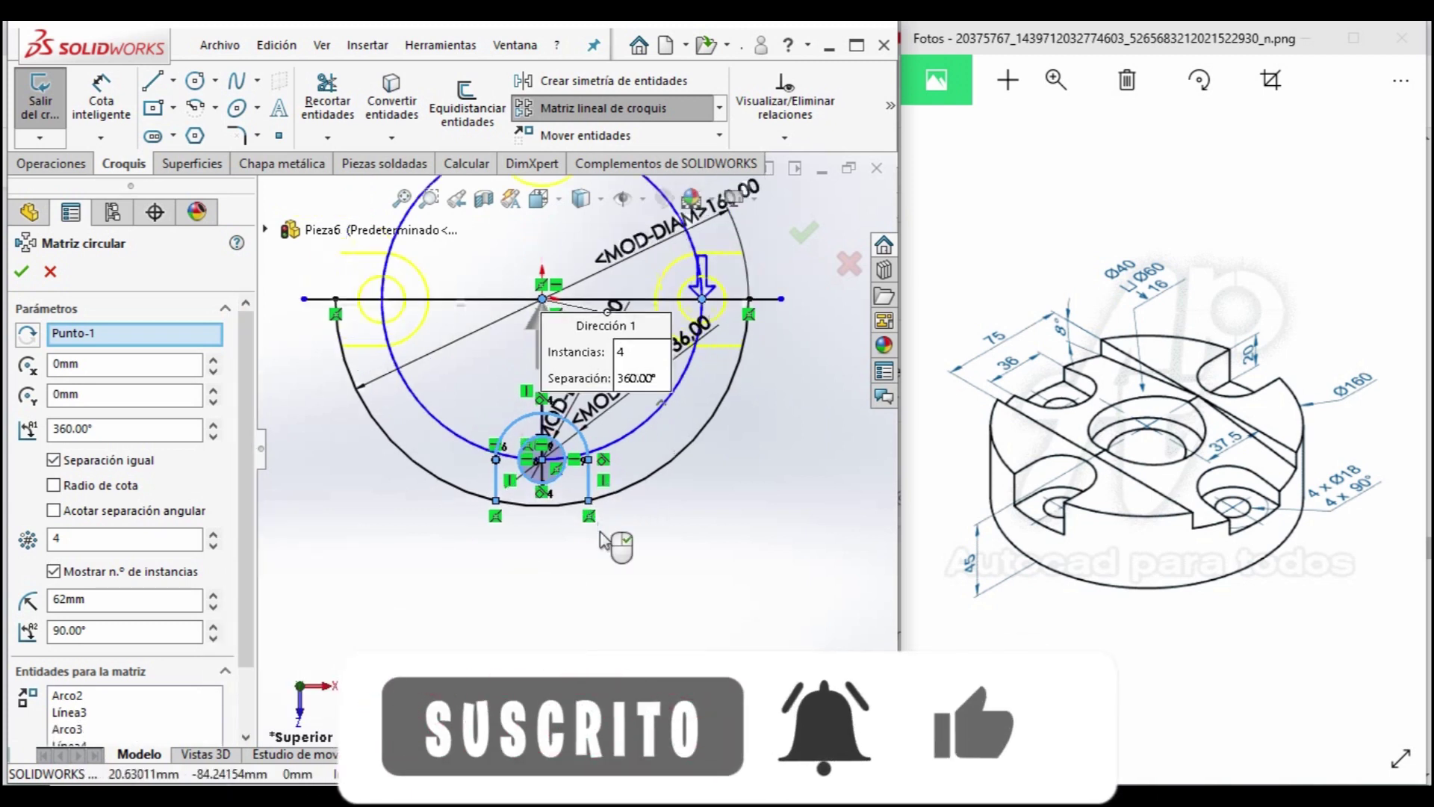
click(809, 236)
scroll(545, 336, up, 3)
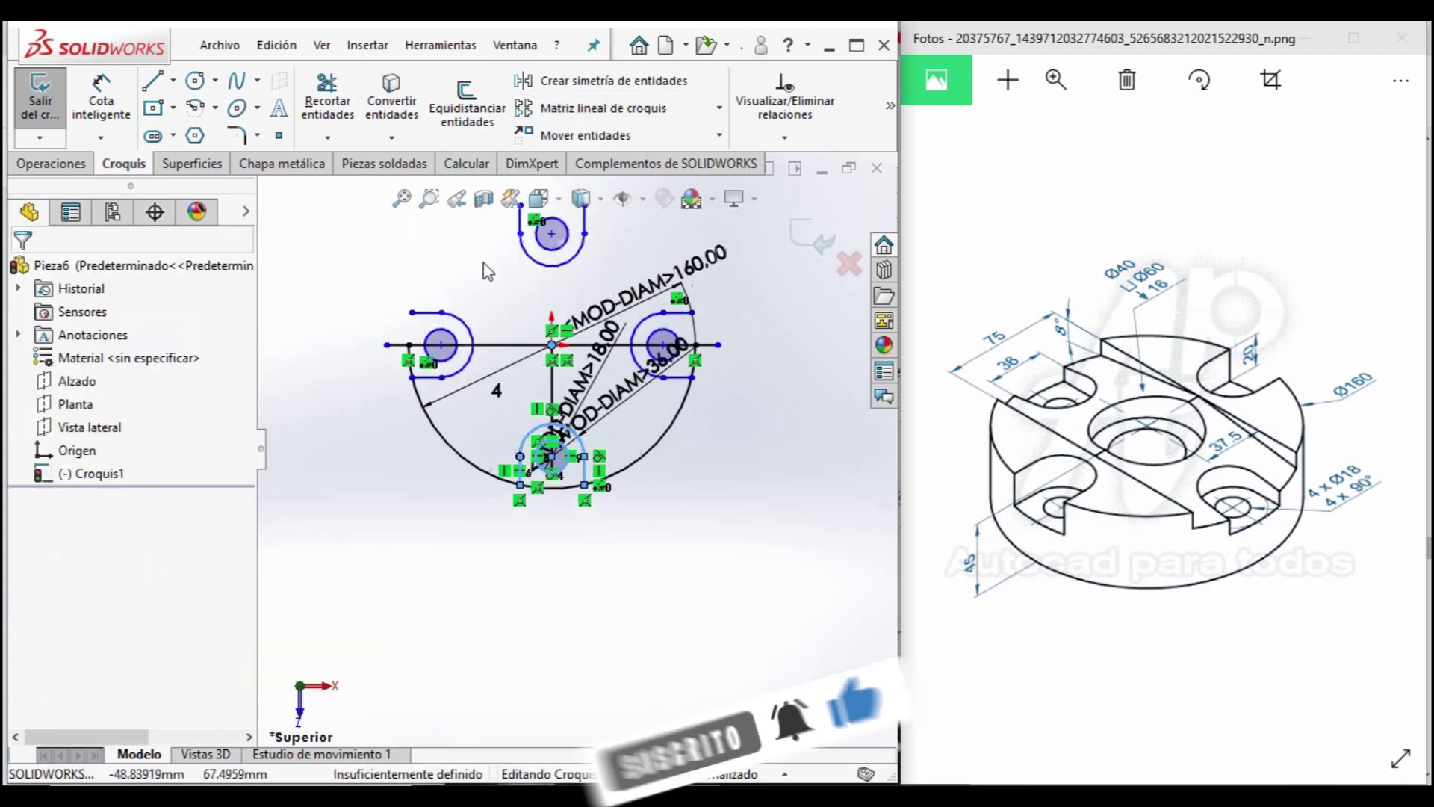
Delete then restore the upper pattern copies, and trim the right slot copy's inner arc.
mouse_move(749, 379)
mouse_down()
mouse_move(333, 254)
mouse_move(357, 270)
mouse_up()
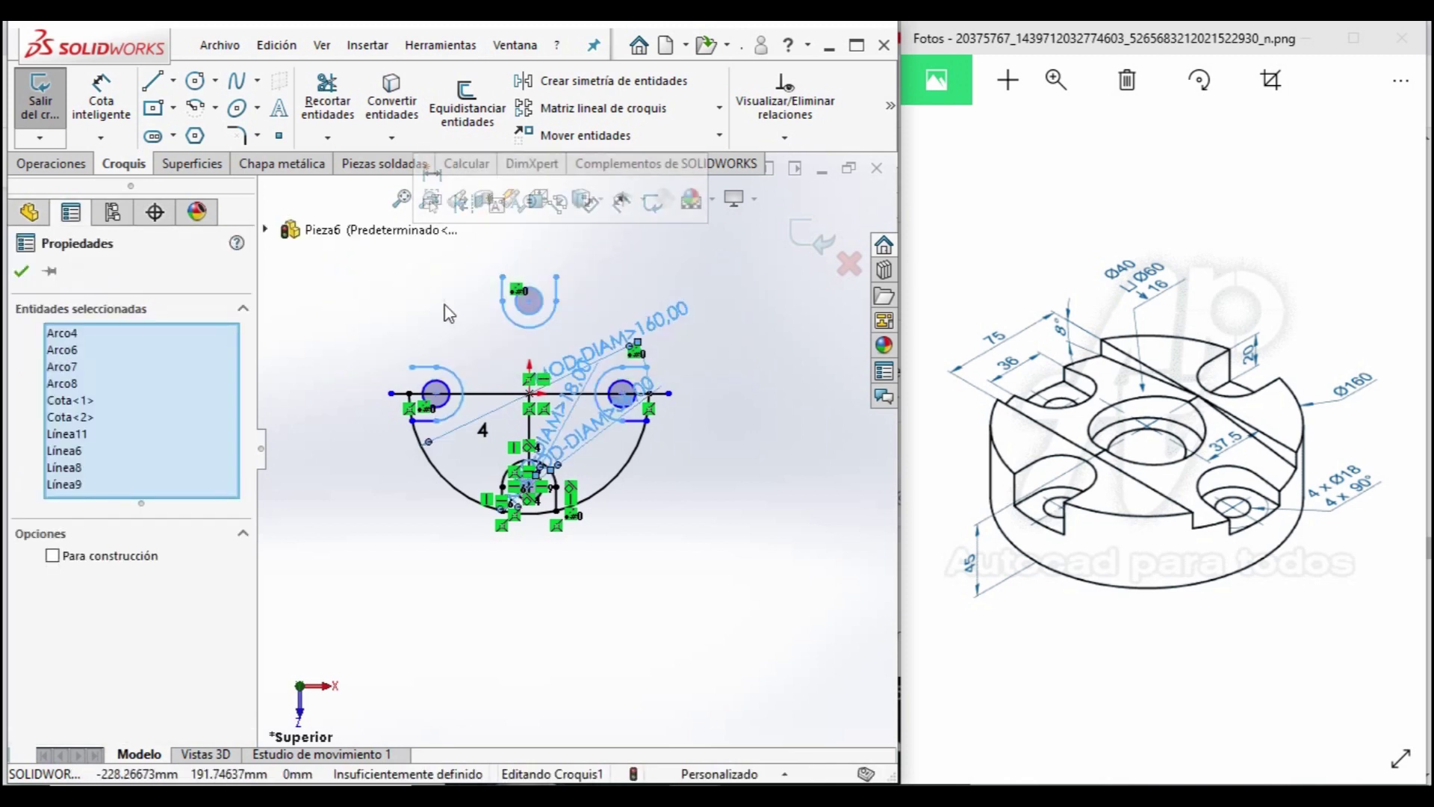
key(Delete)
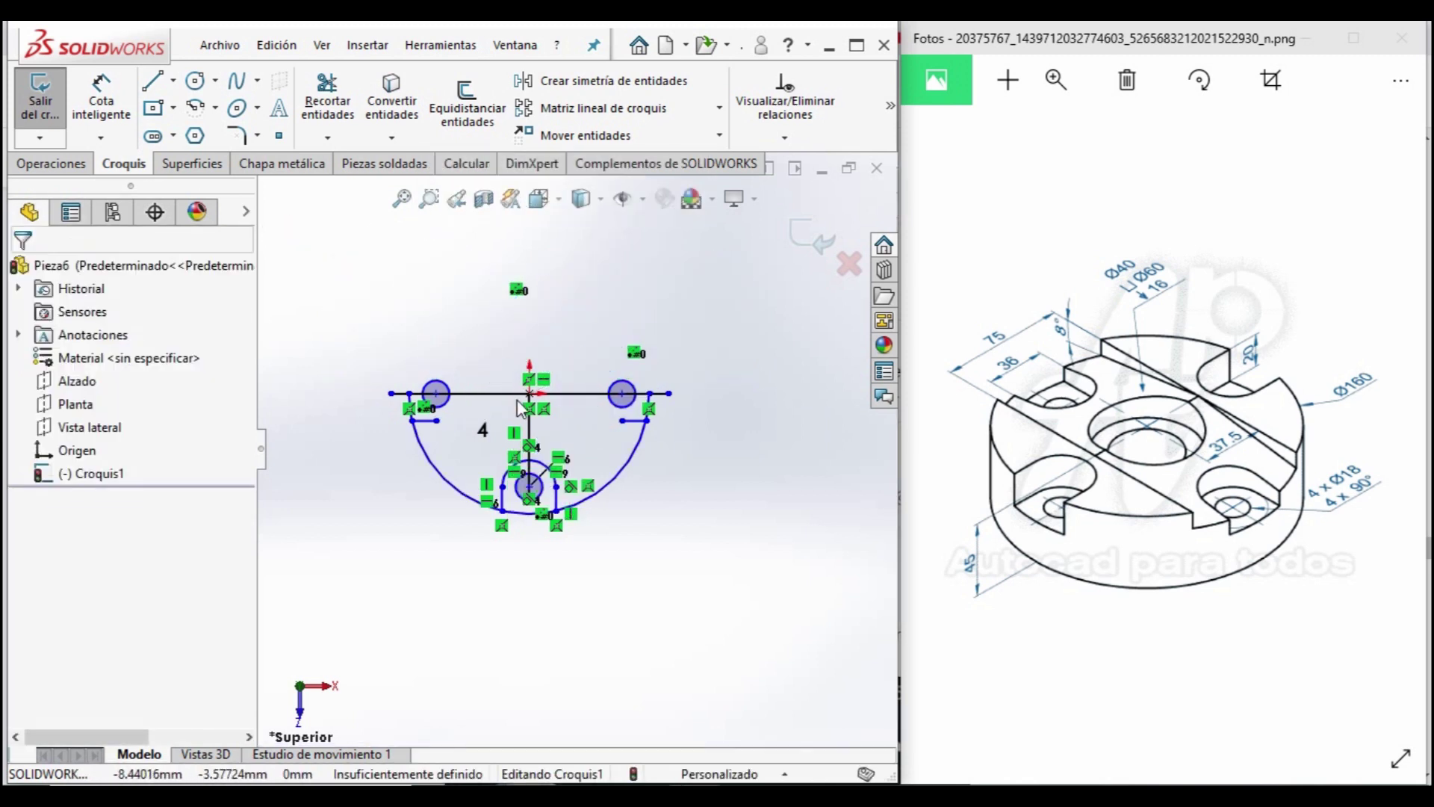
key(ctrl+z)
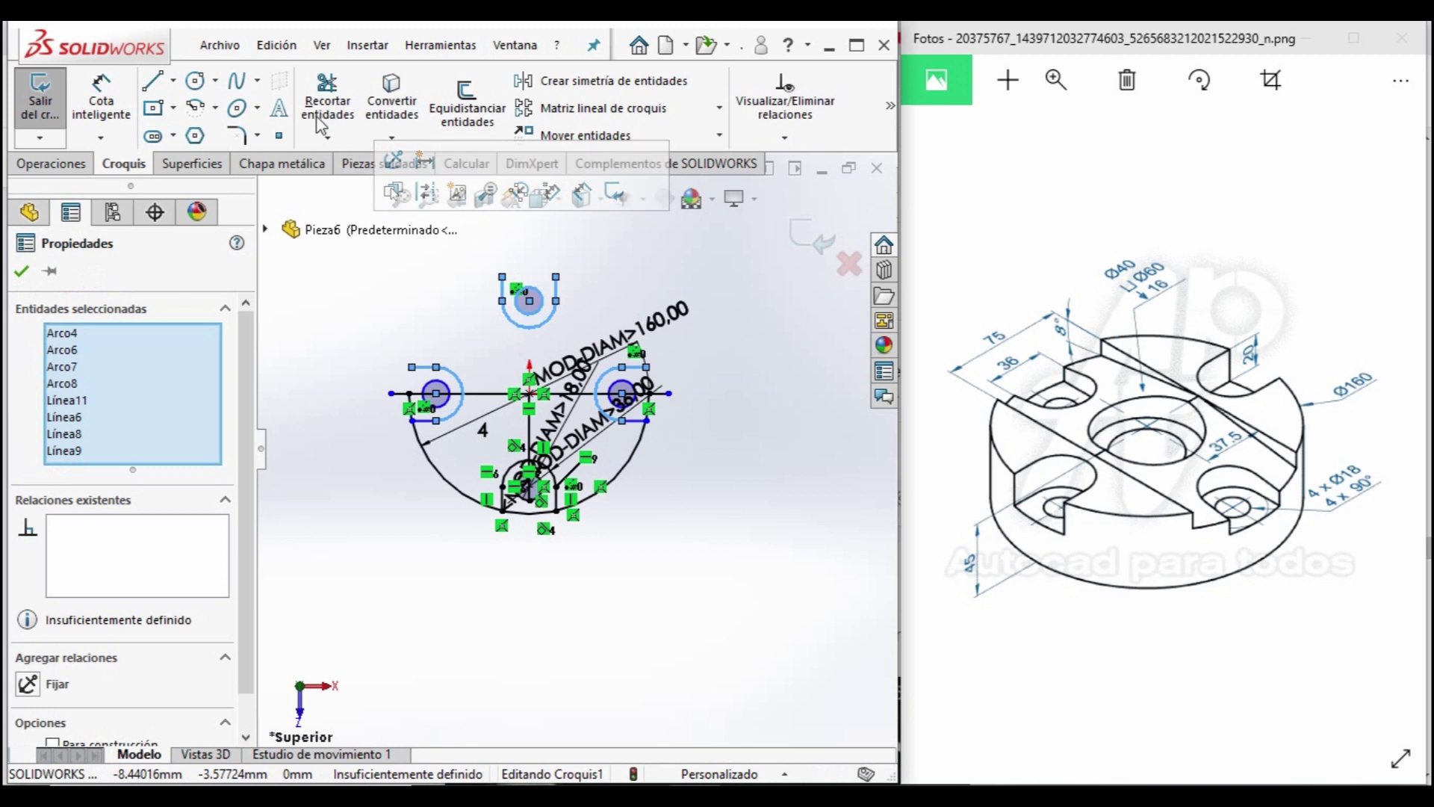
click(299, 137)
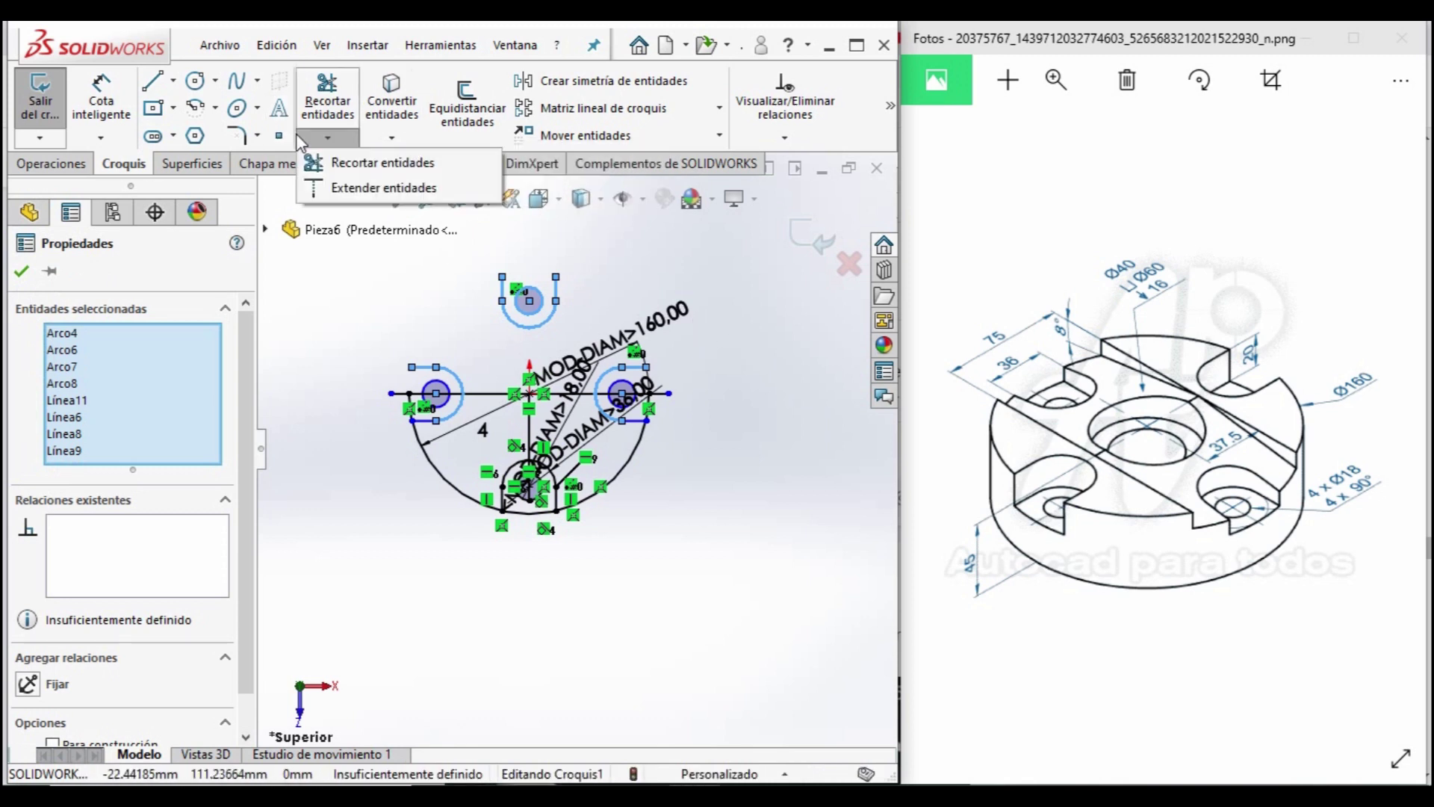
click(383, 162)
scroll(672, 295, down, 3)
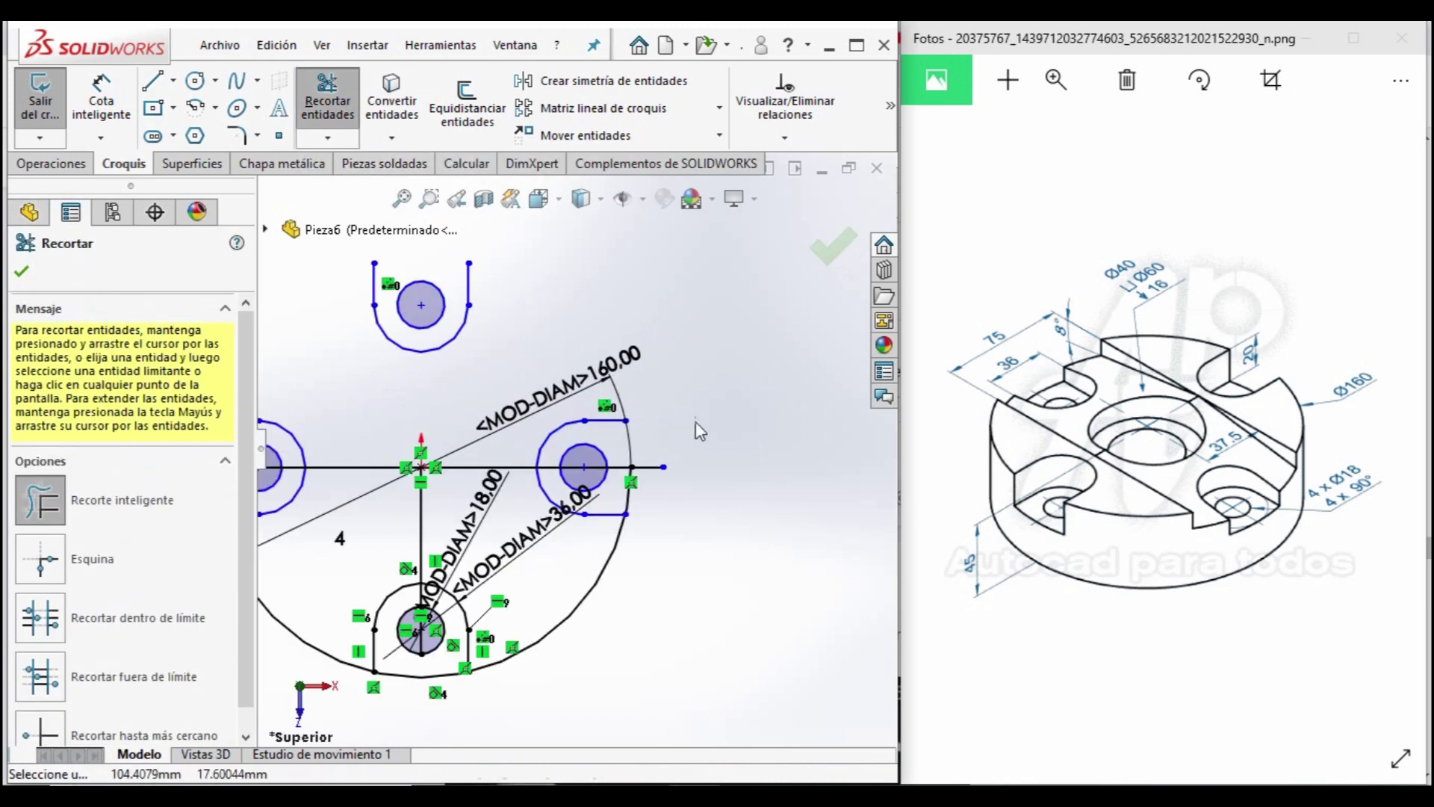
drag(719, 444, 542, 442)
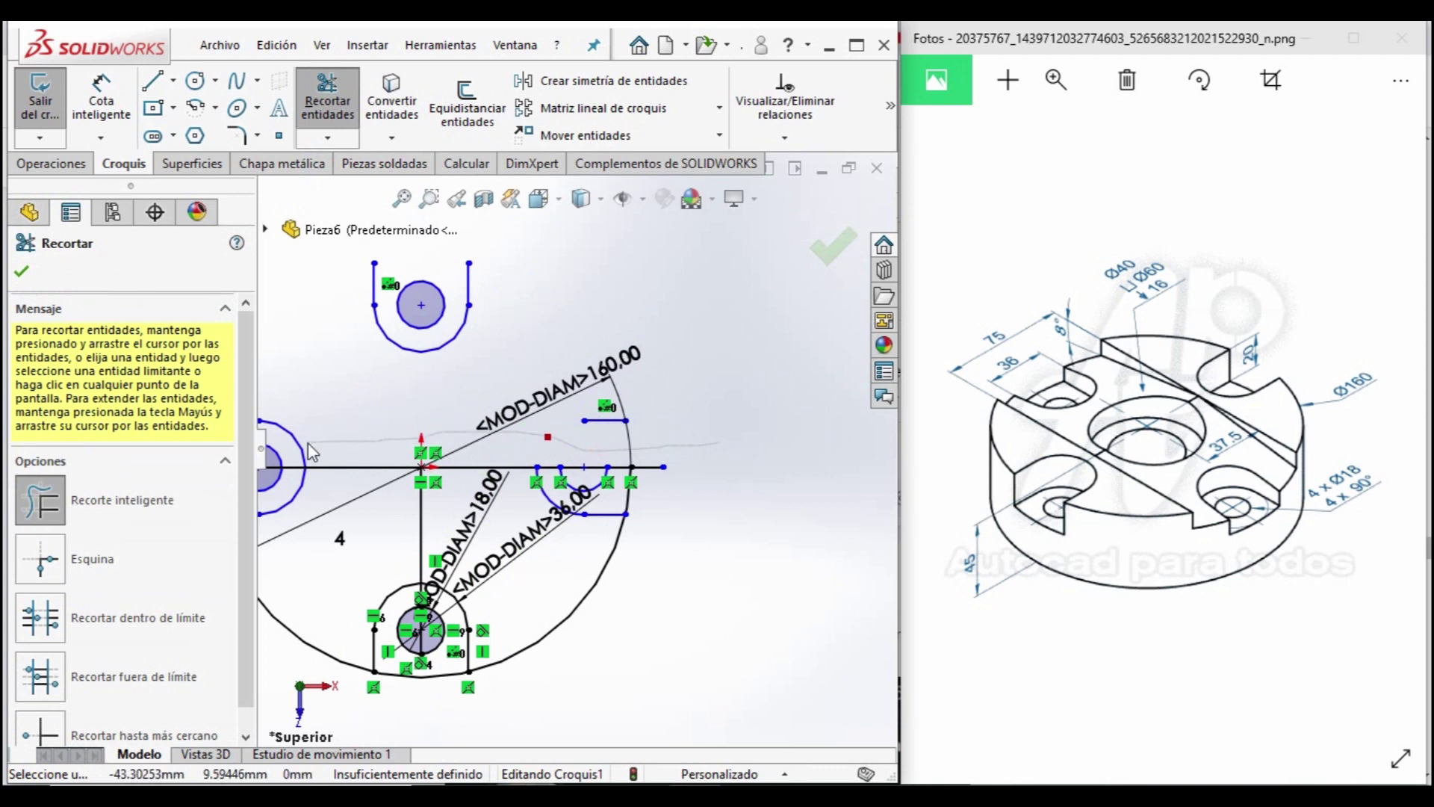
Trim the horizontal line stubs, top arcs and leftover segments to close the half-disc profile.
scroll(424, 455, up, 2)
drag(664, 437, 308, 461)
mouse_move(368, 345)
mouse_down()
mouse_move(454, 338)
mouse_move(365, 404)
mouse_move(366, 464)
mouse_up()
scroll(366, 465, down, 3)
middle_drag(725, 624, 730, 641)
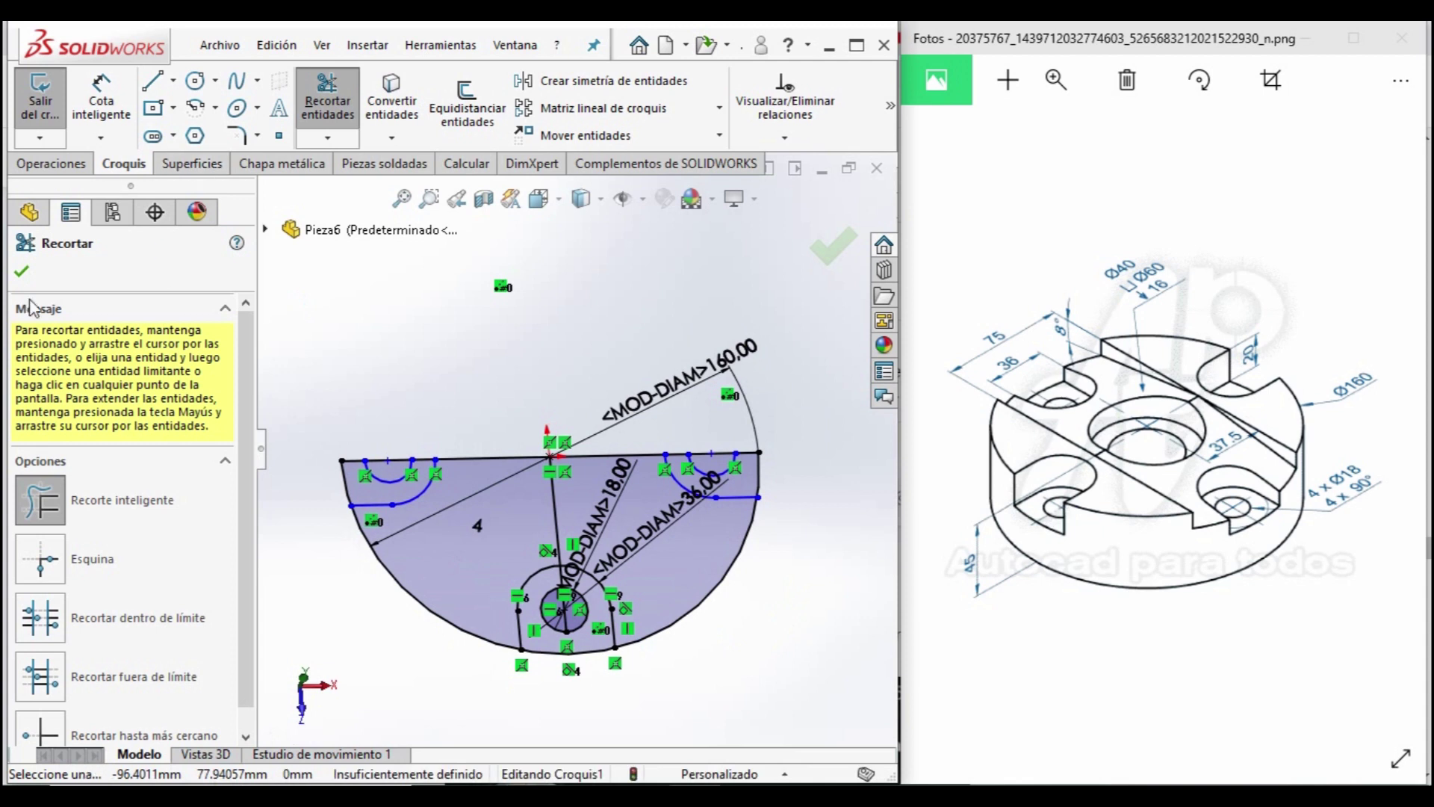
click(30, 276)
click(56, 163)
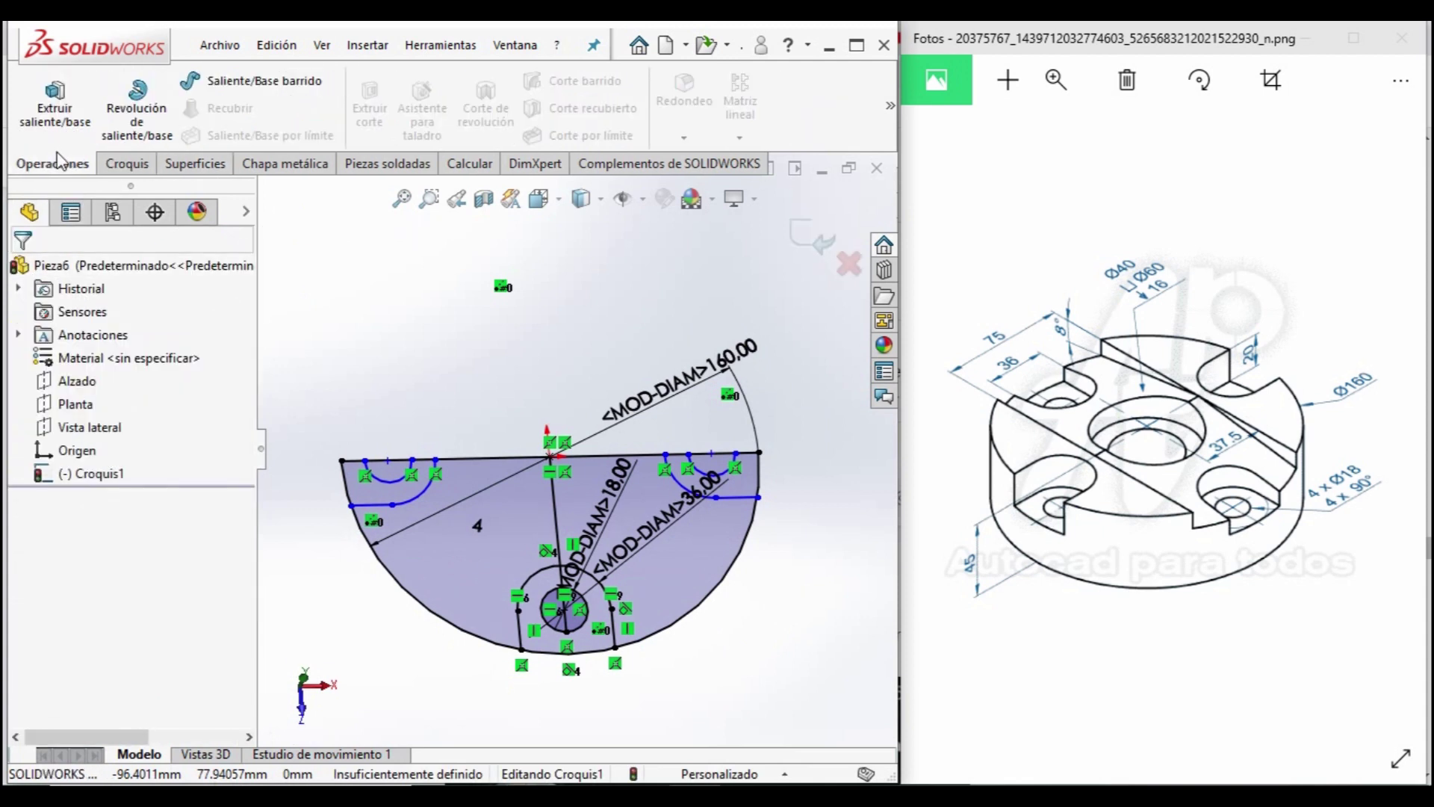
Extrude the upper-left, upper-right and bottom-slot regions 25 mm as three blocks.
click(69, 114)
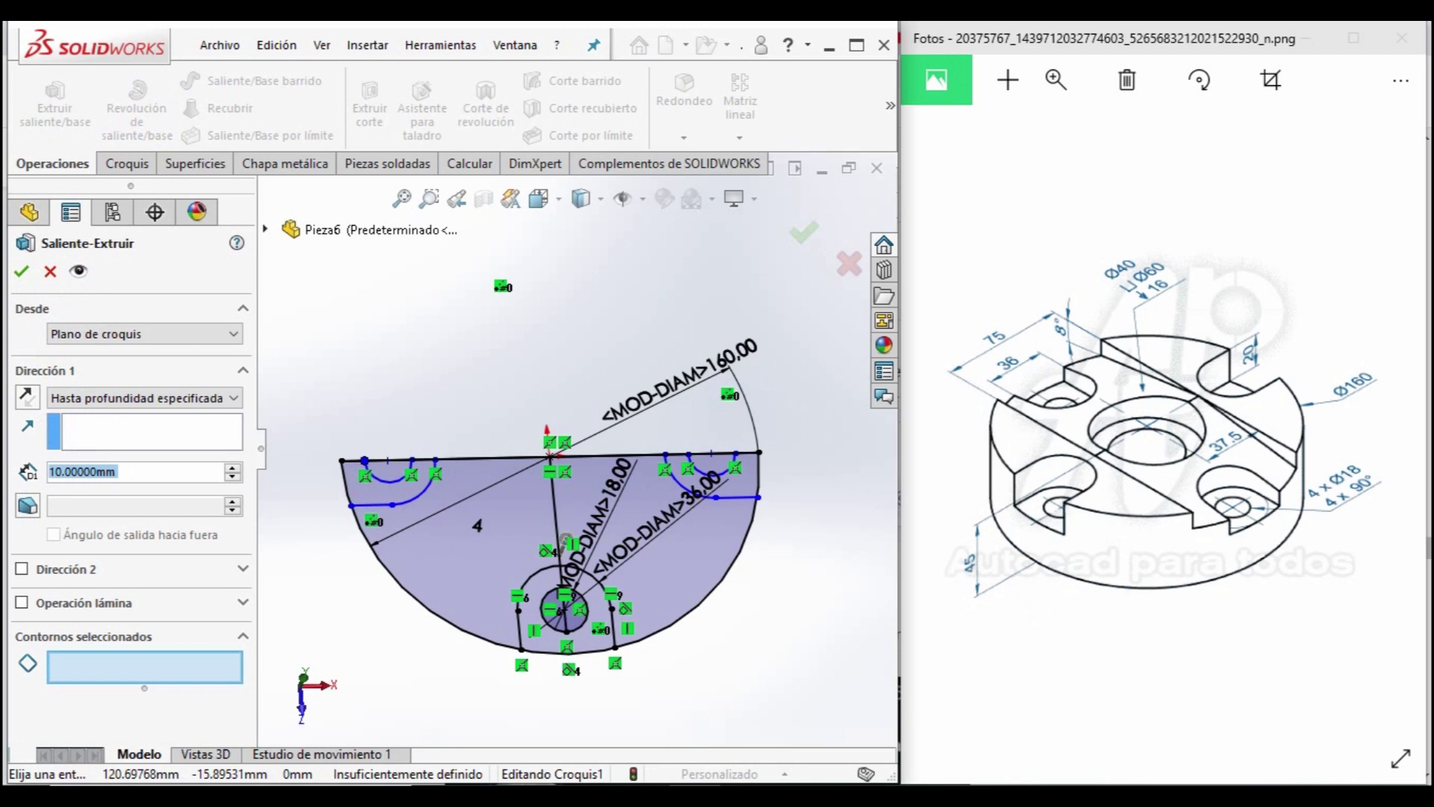
click(392, 491)
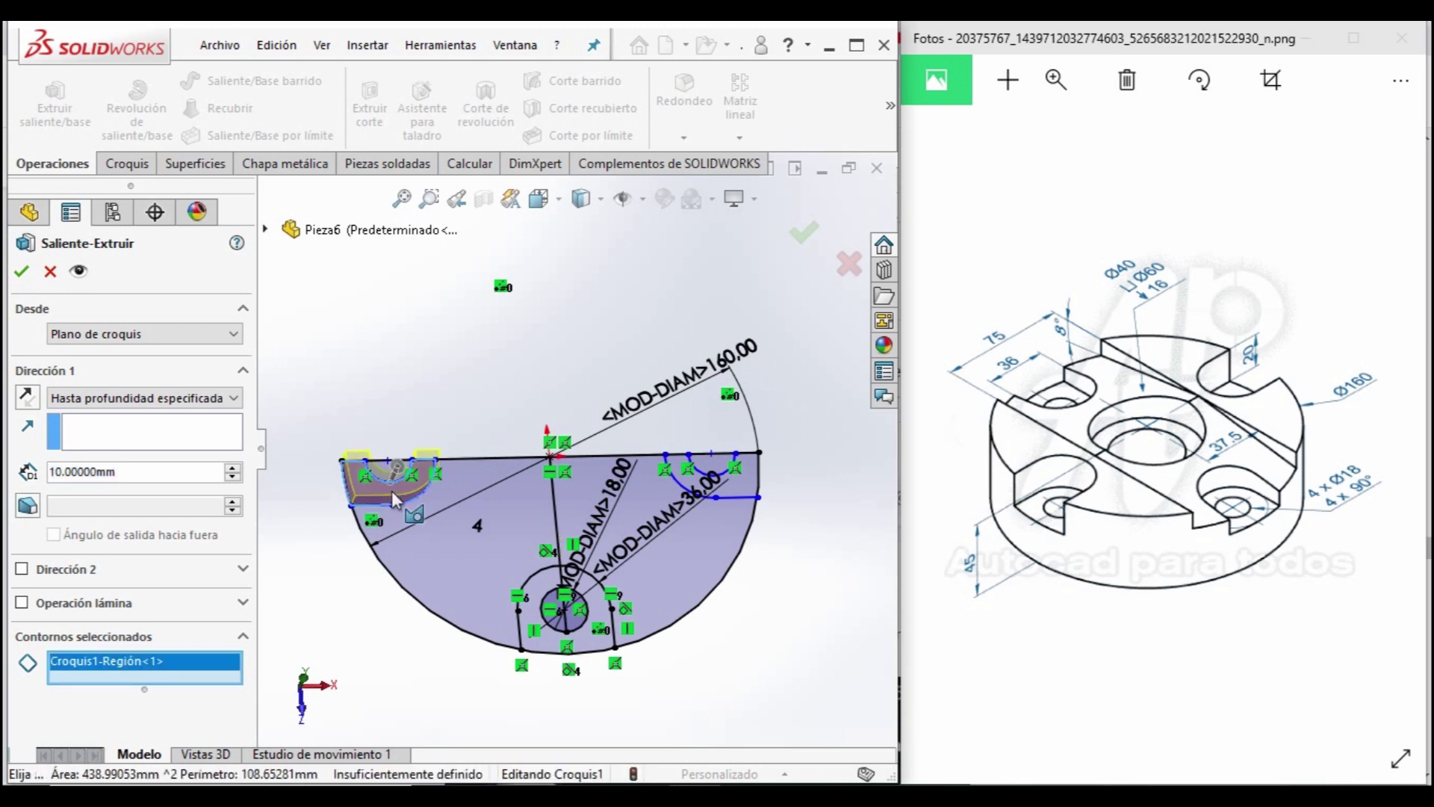
click(738, 485)
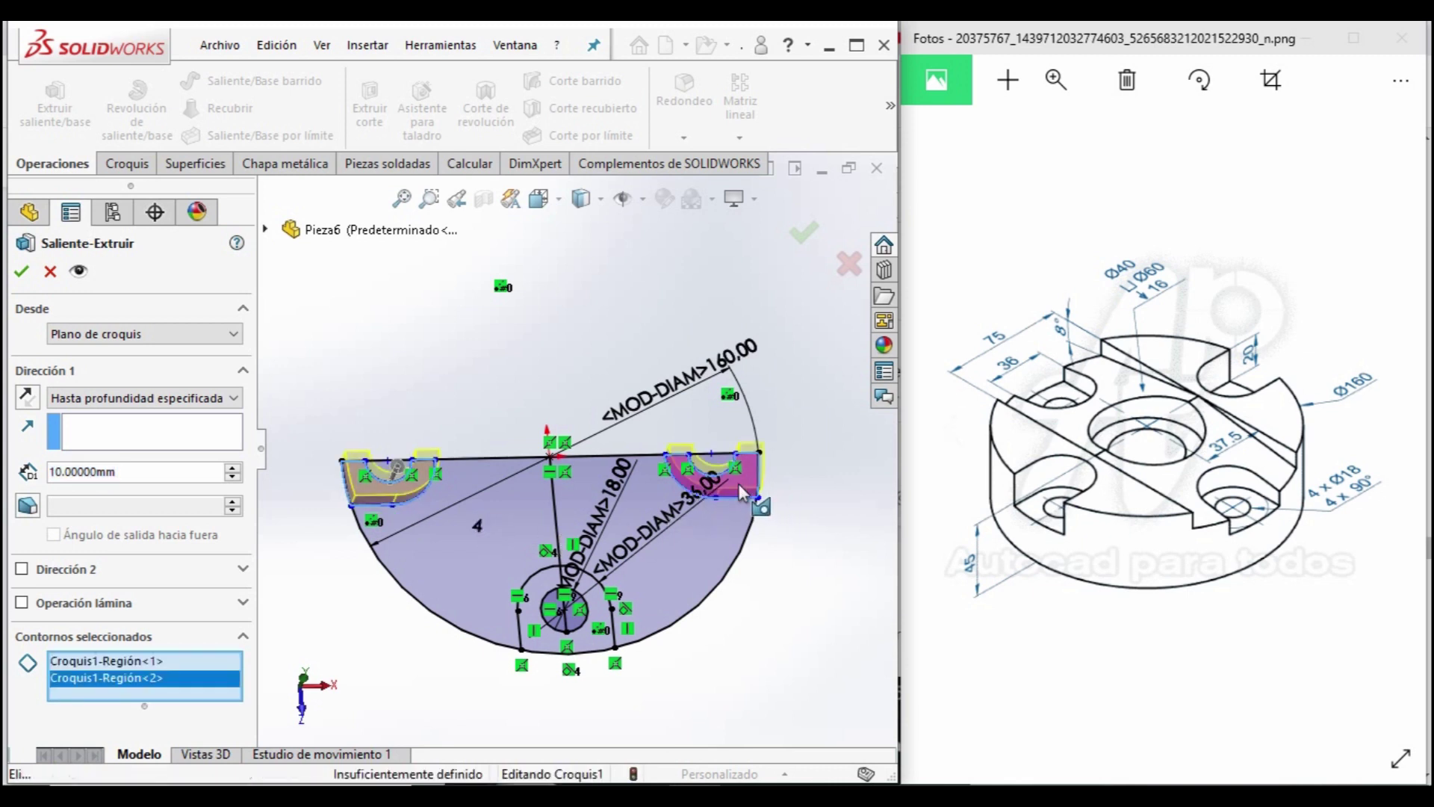
click(593, 638)
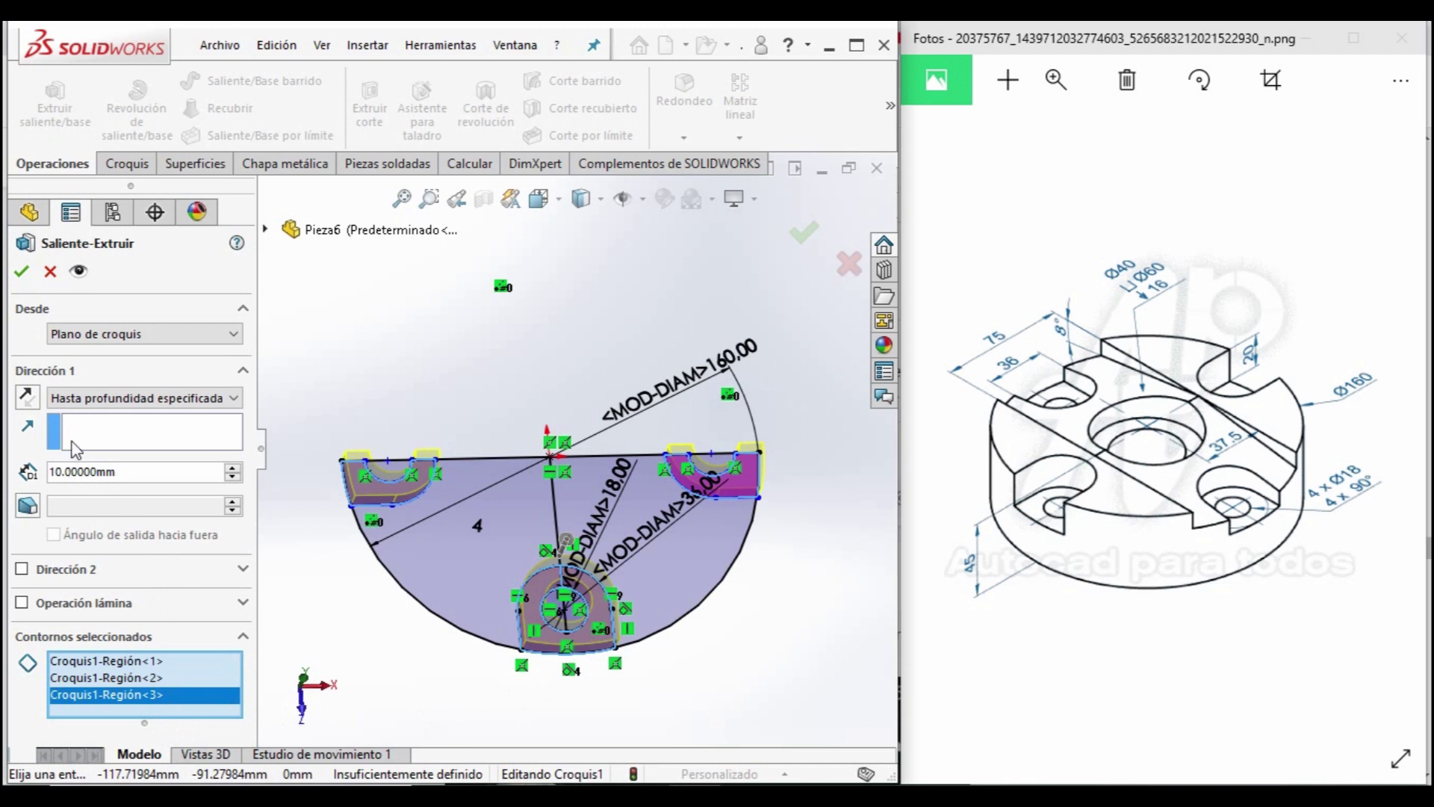
text(25)
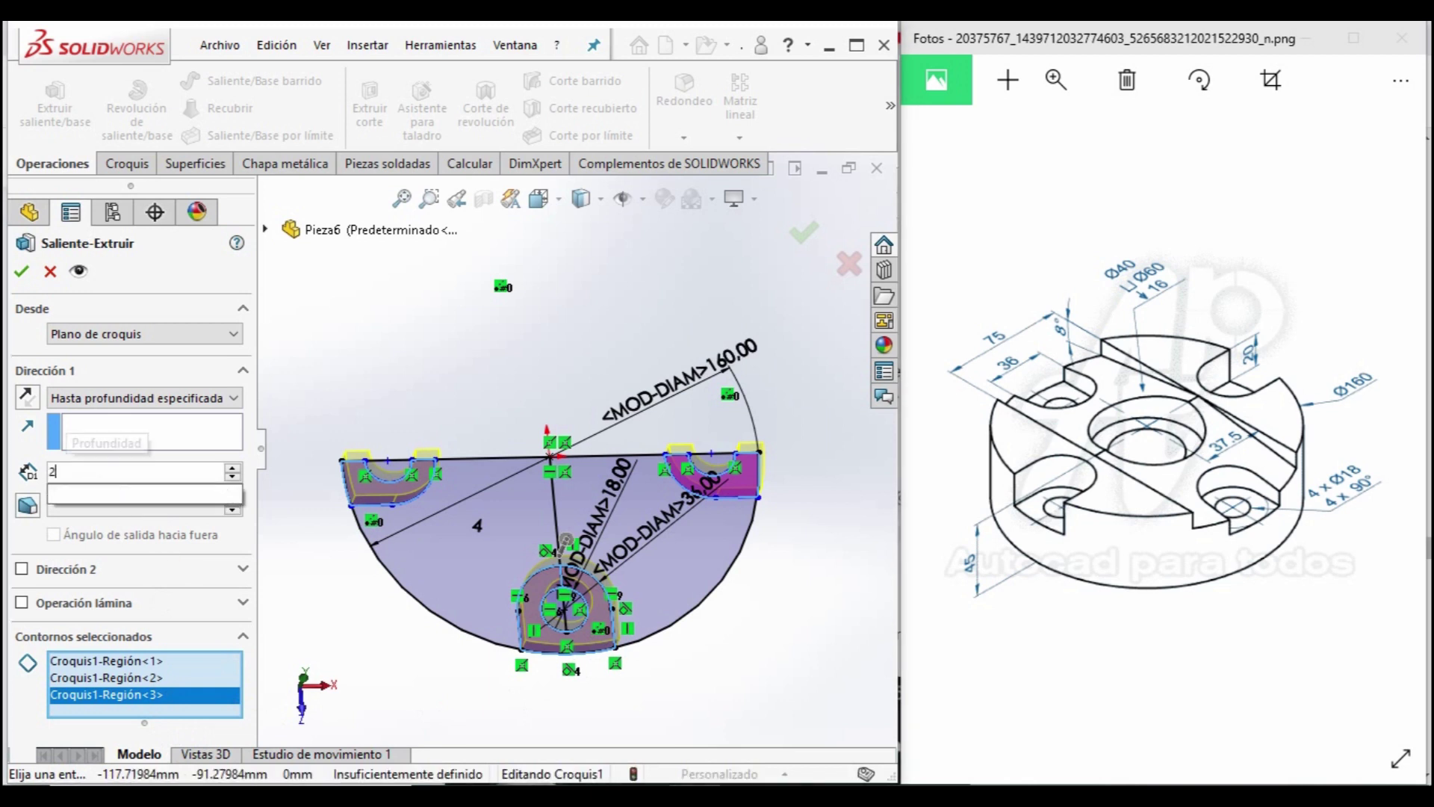
key(Return)
click(13, 273)
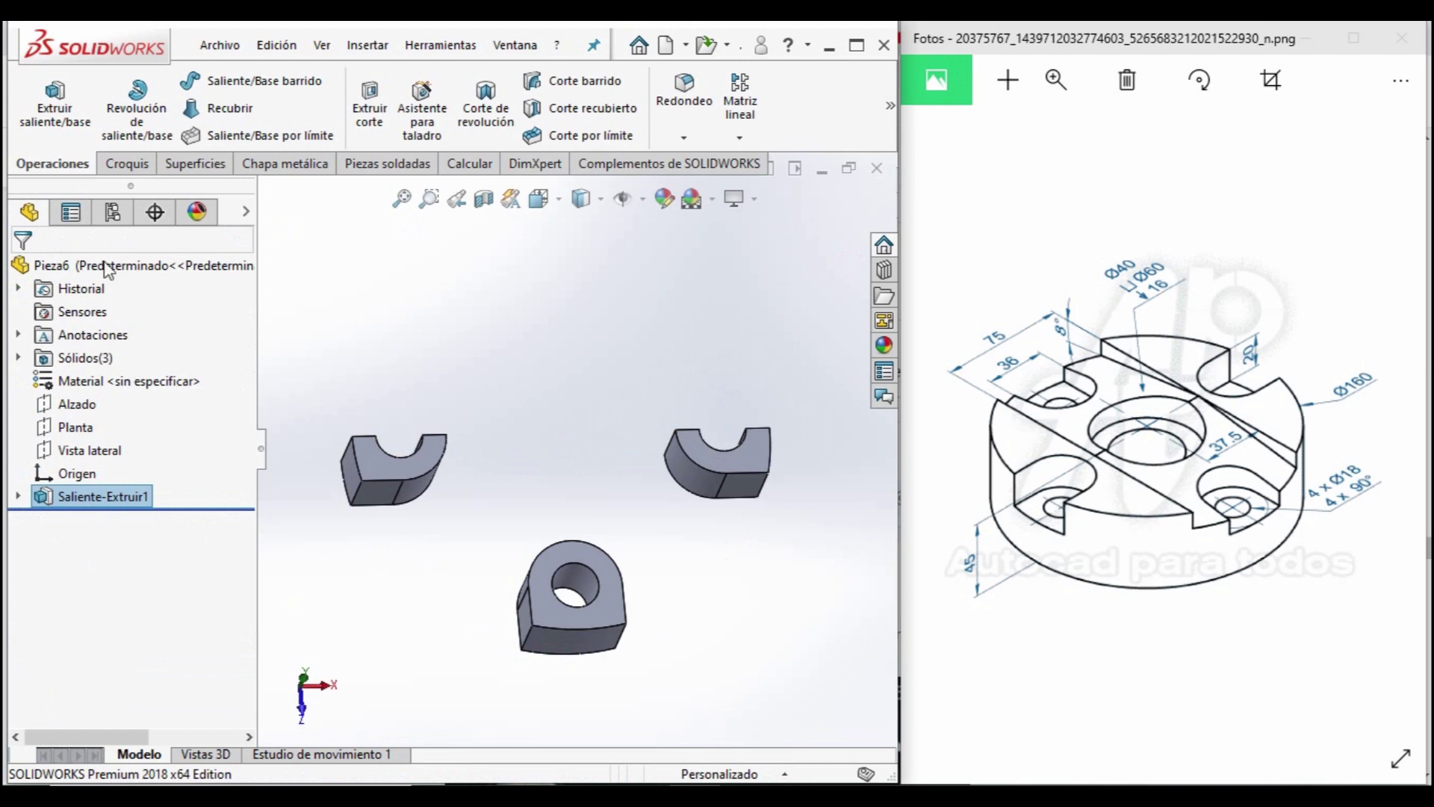
Show Croquis1 again and preview an extrusion of it, then cancel the preview.
click(18, 496)
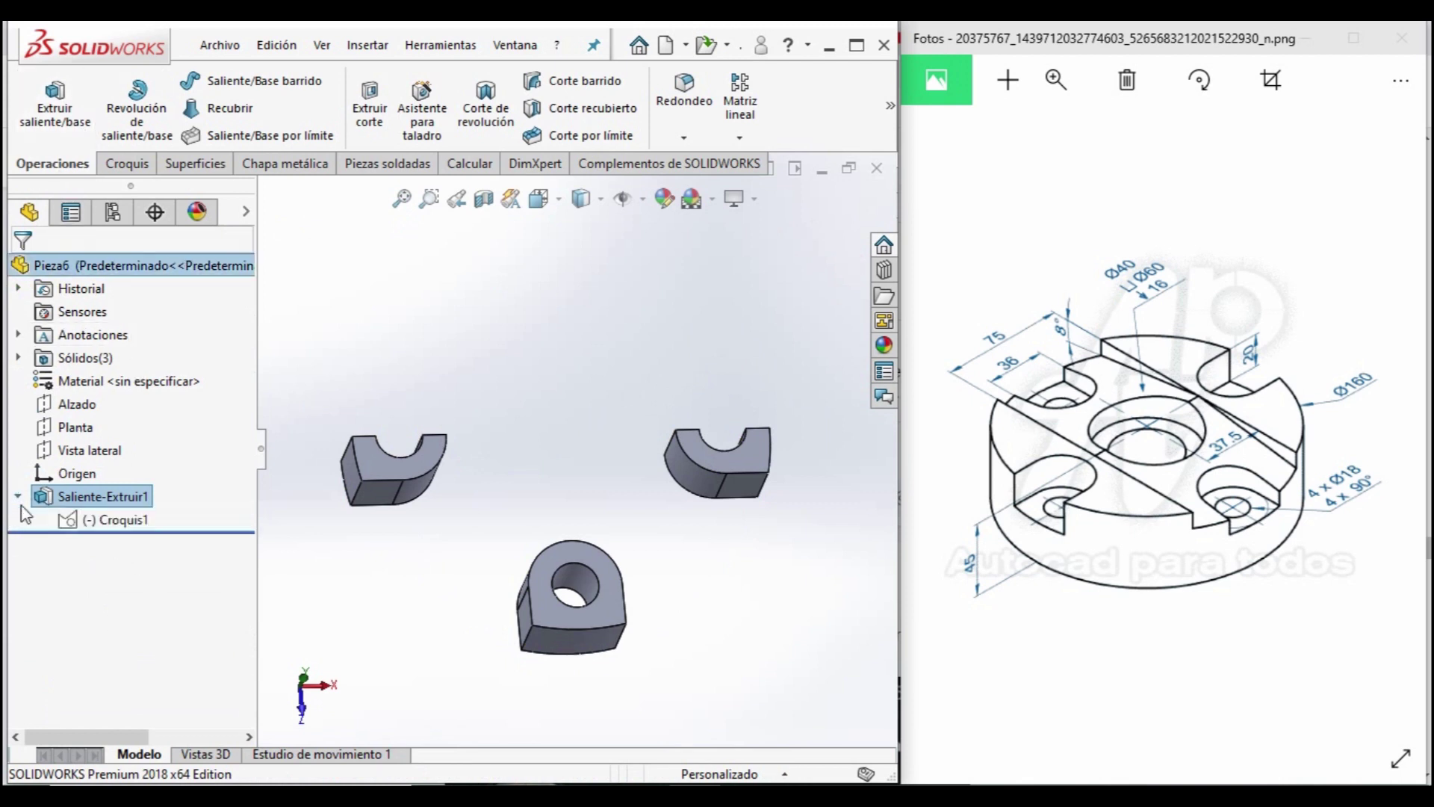
click(109, 520)
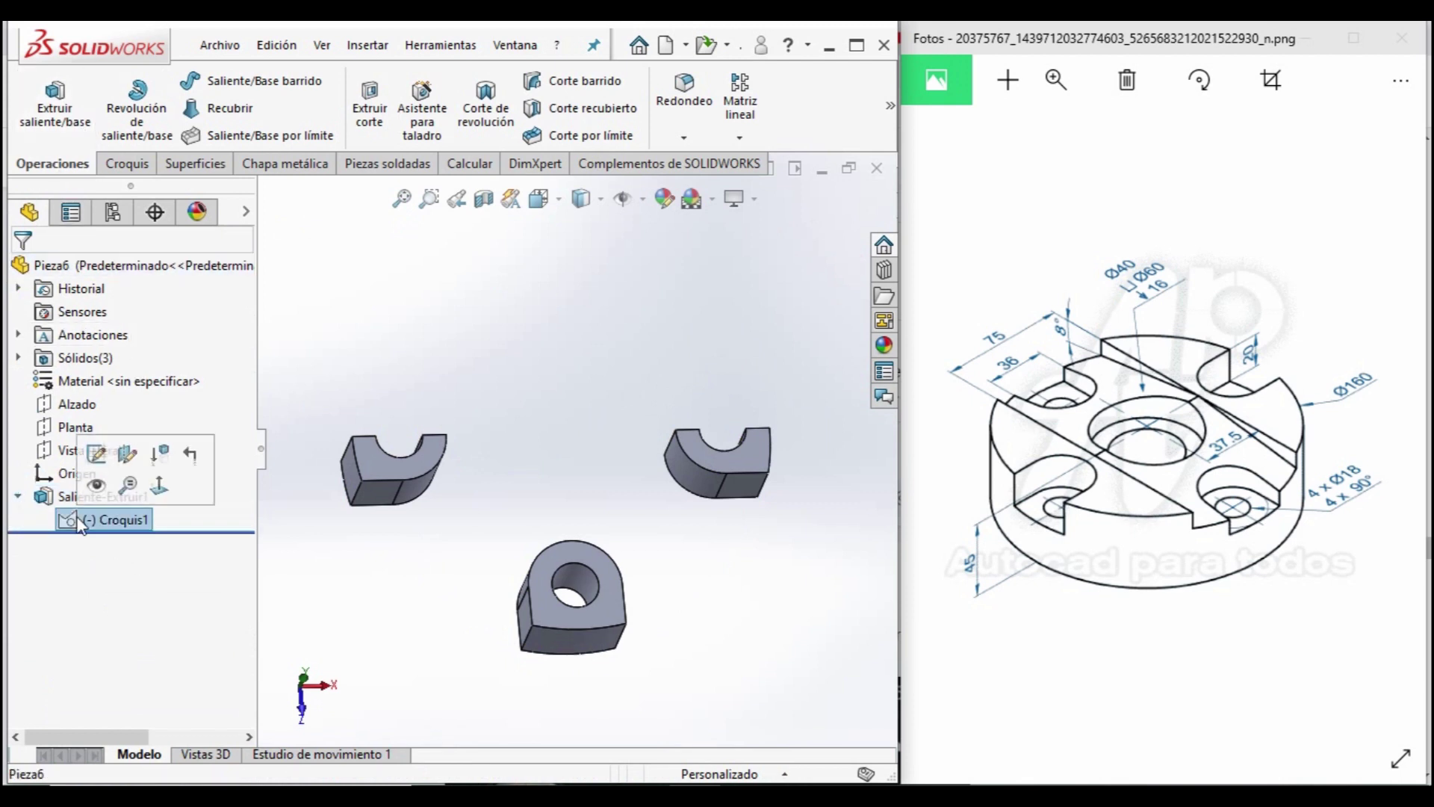
click(98, 486)
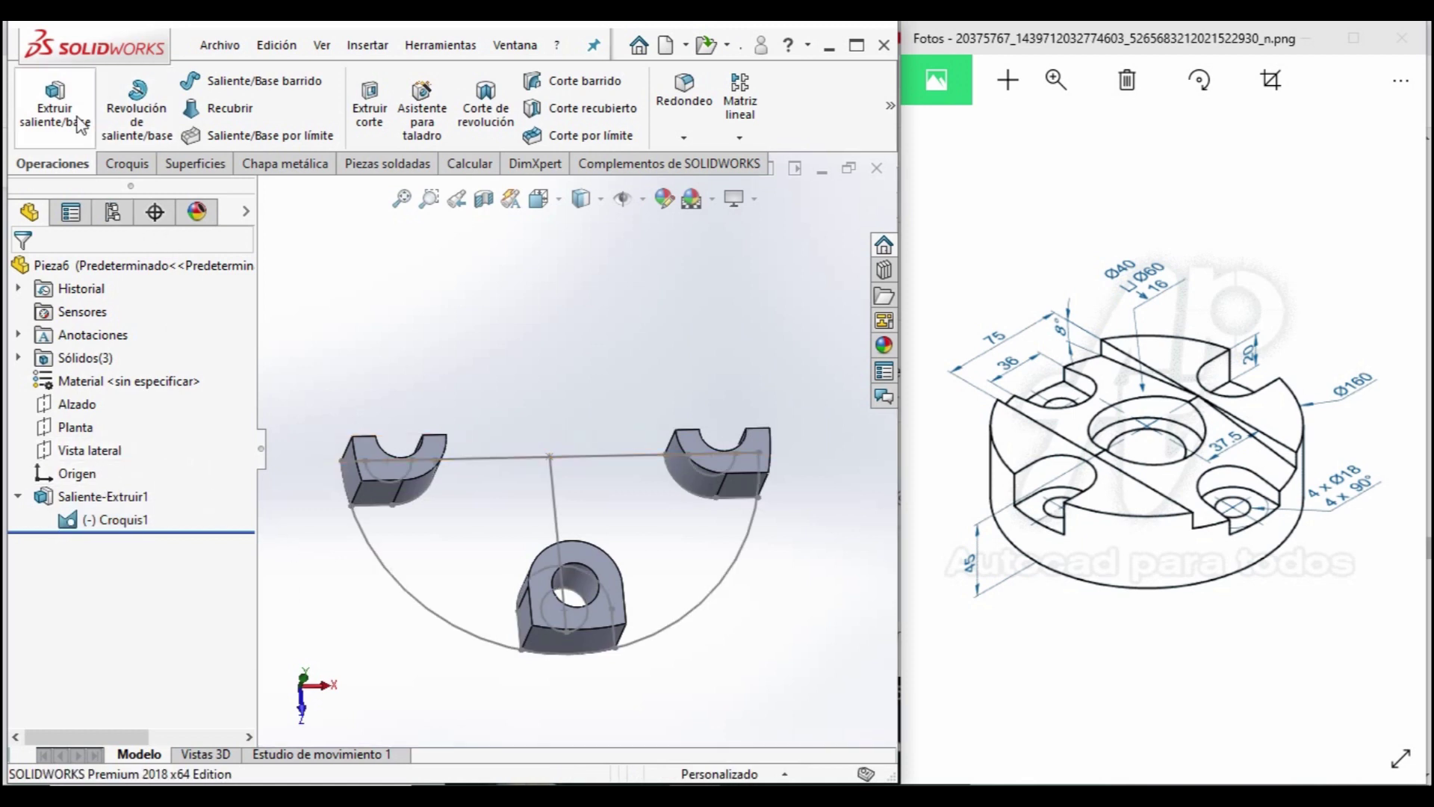
click(54, 101)
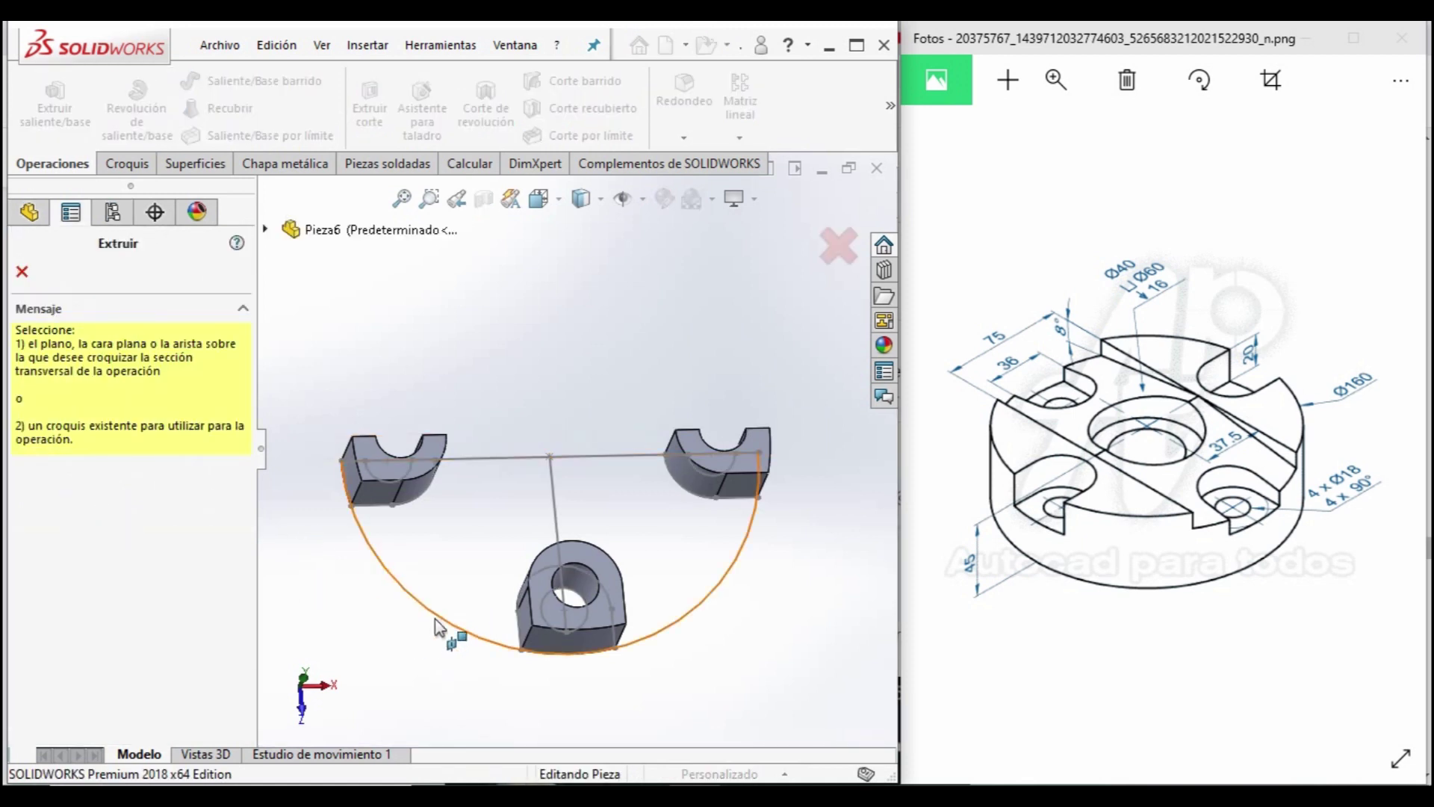
click(402, 587)
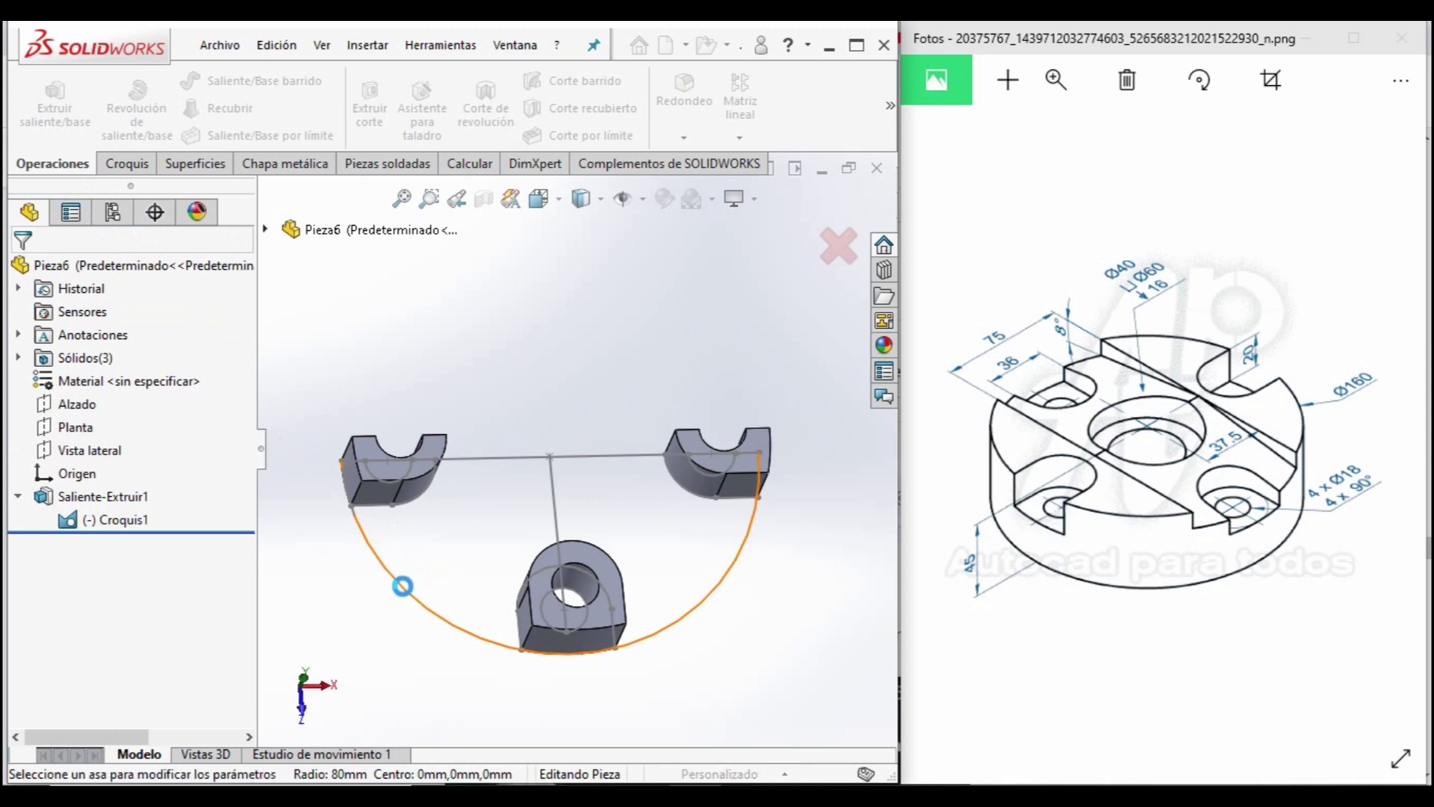
middle_drag(487, 522, 493, 515)
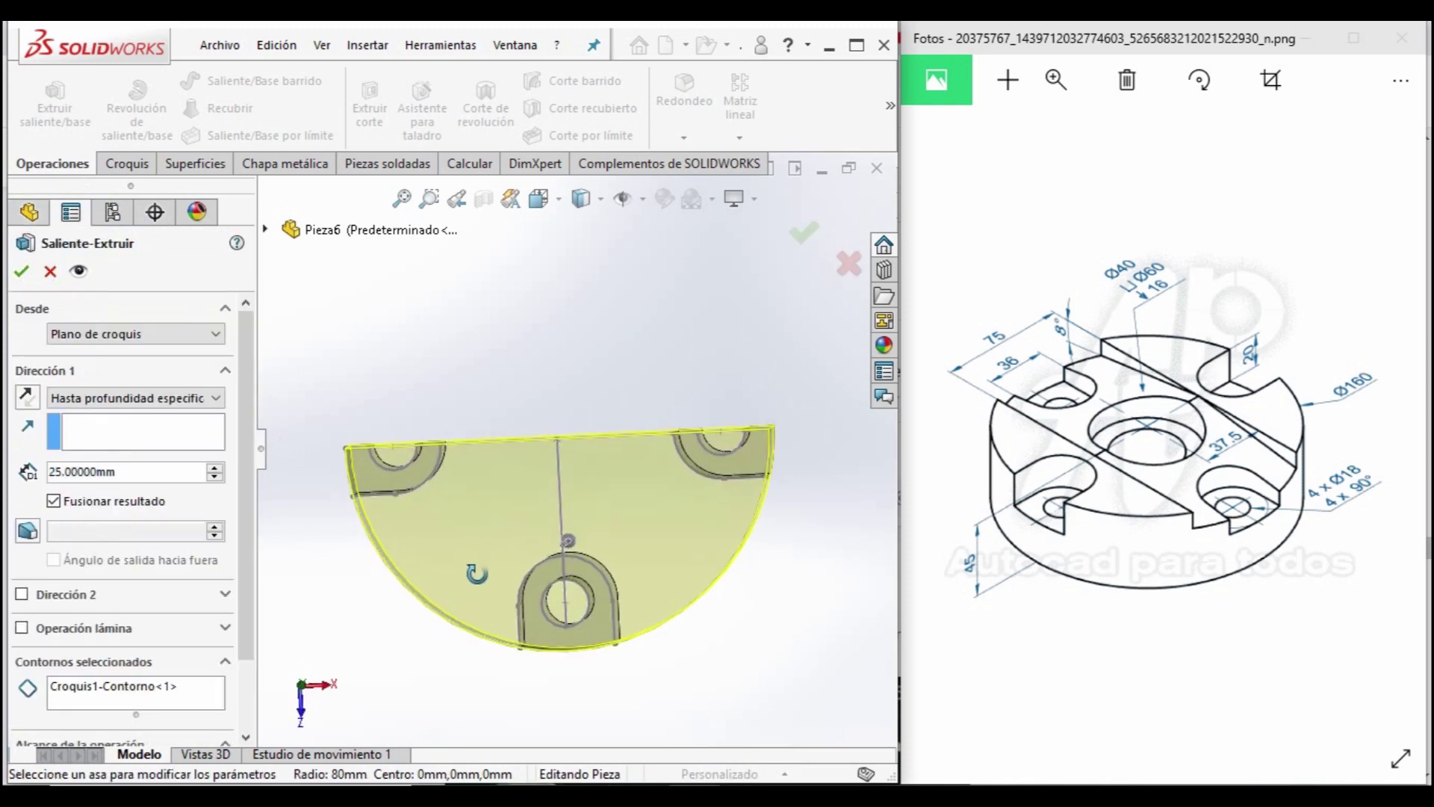
mouse_move(494, 515)
middle_down()
mouse_move(535, 505)
mouse_move(416, 562)
middle_up()
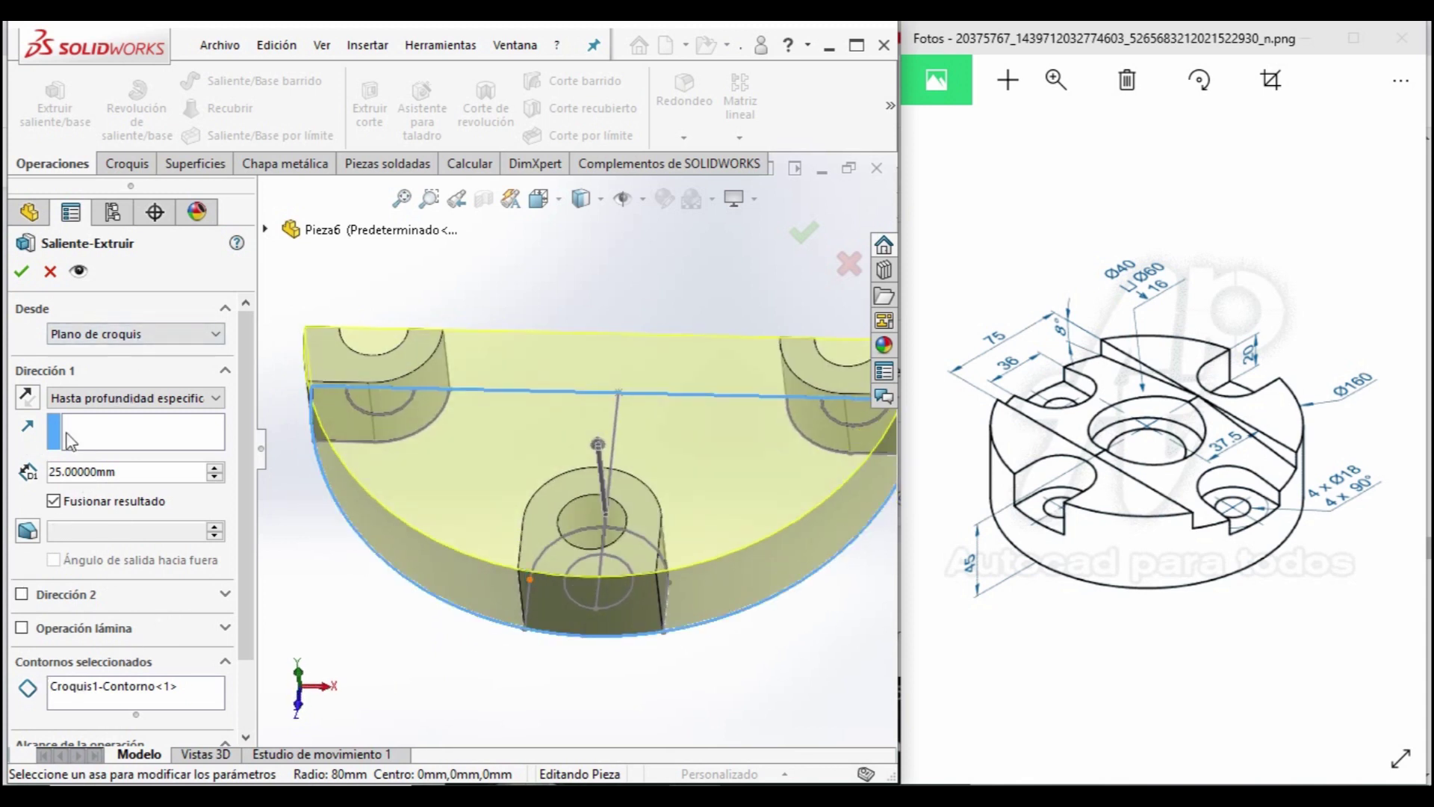
click(803, 233)
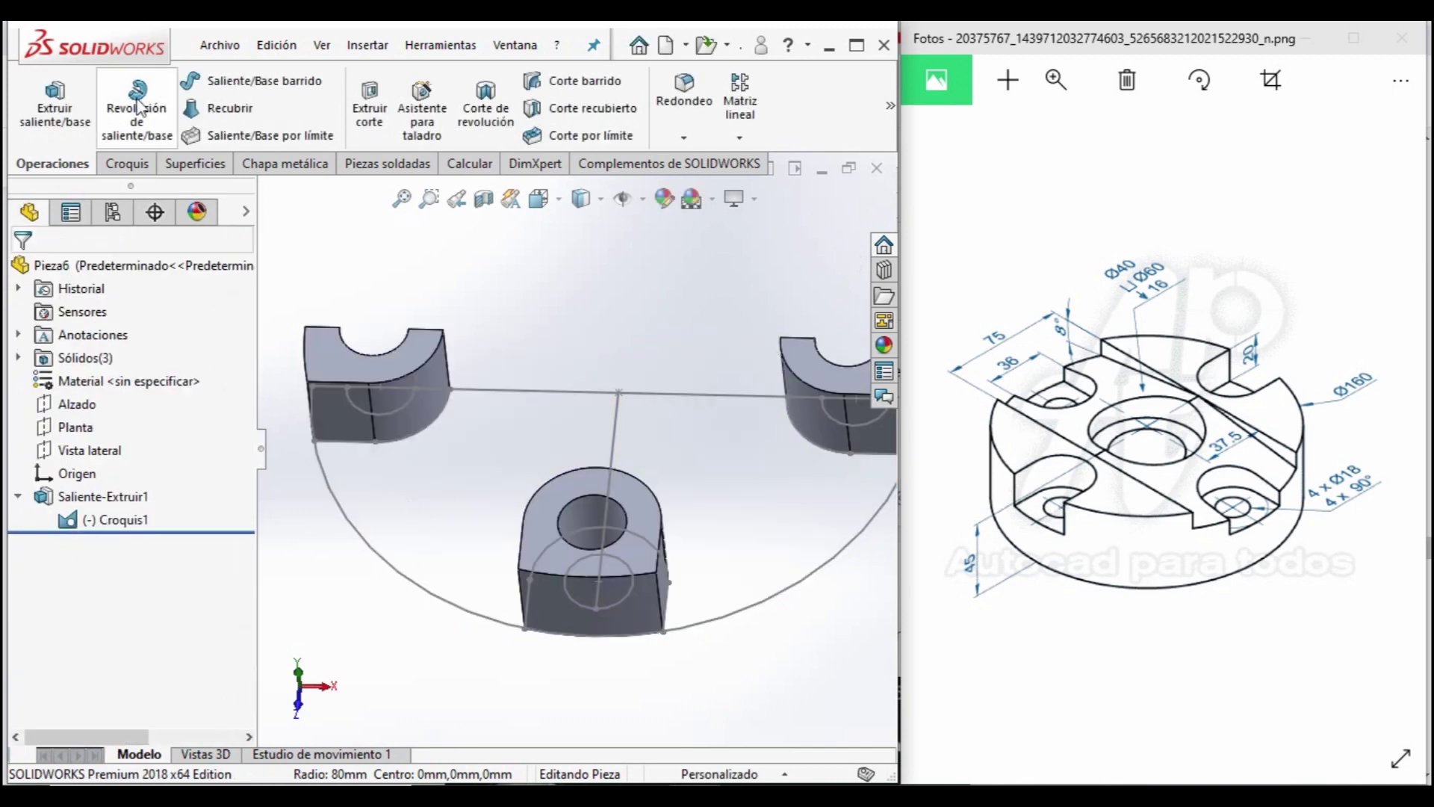
Start a new Croquis1 extrusion as a separate body with Through All, clearing the contour selection.
click(54, 105)
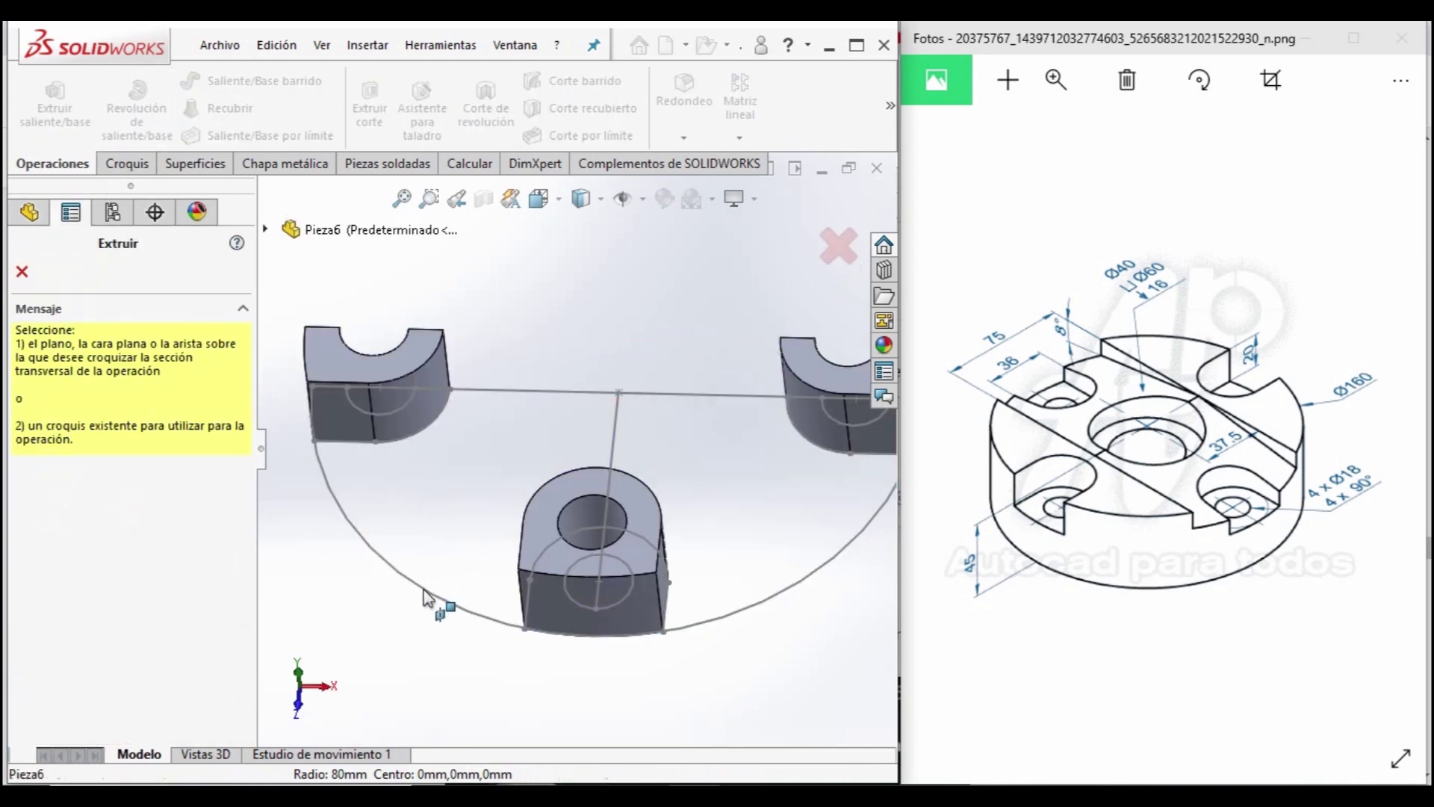
click(430, 594)
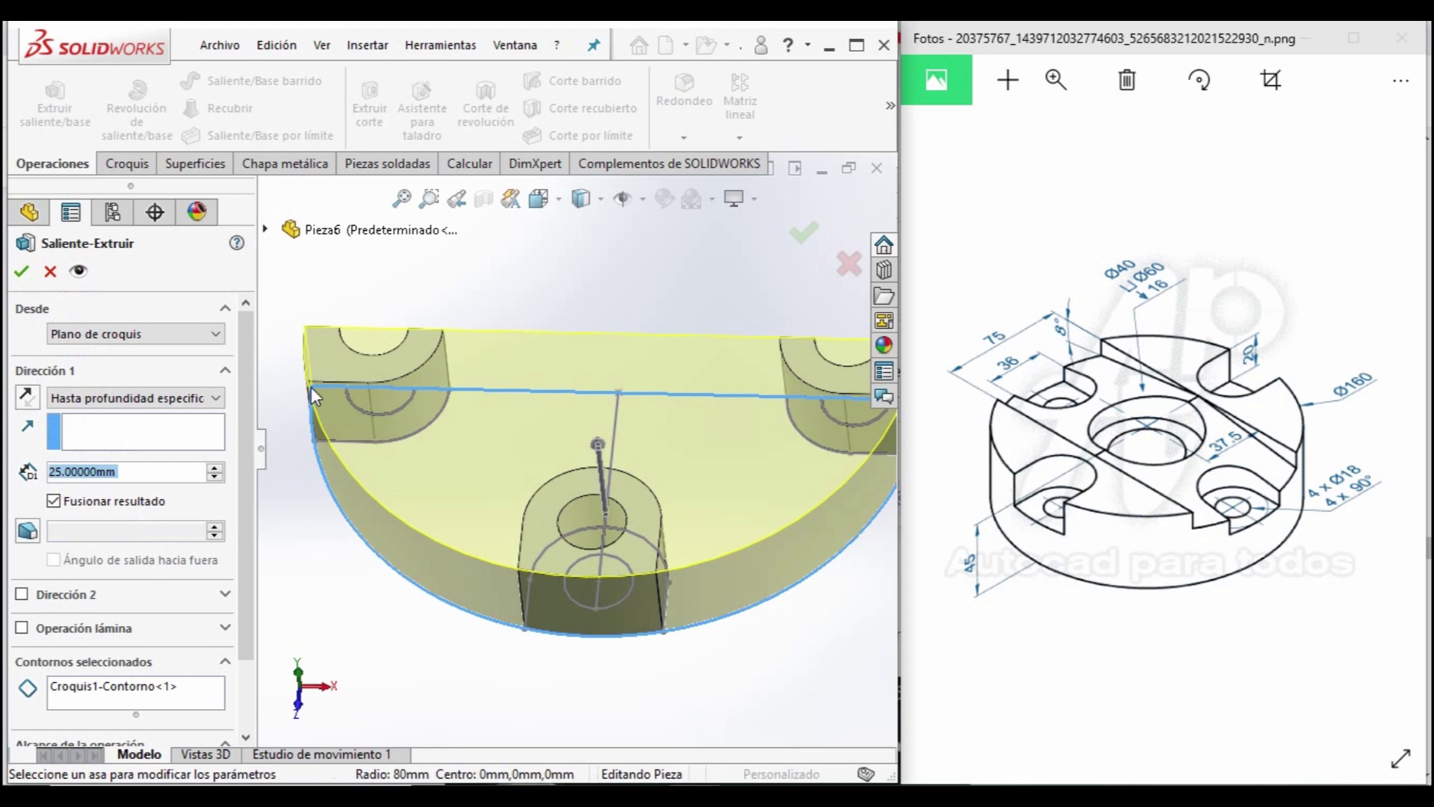
key(ctrl+5)
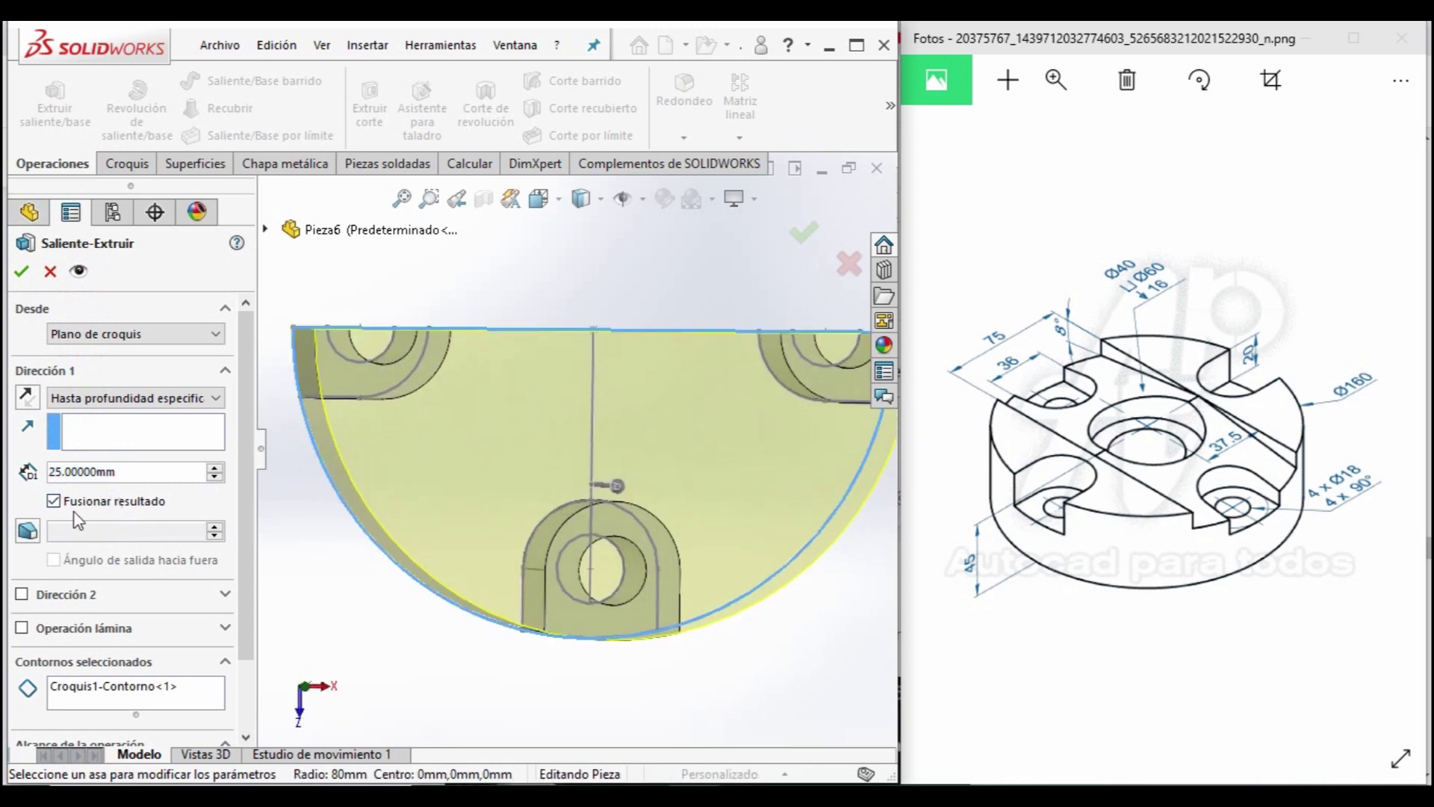
click(53, 500)
click(155, 401)
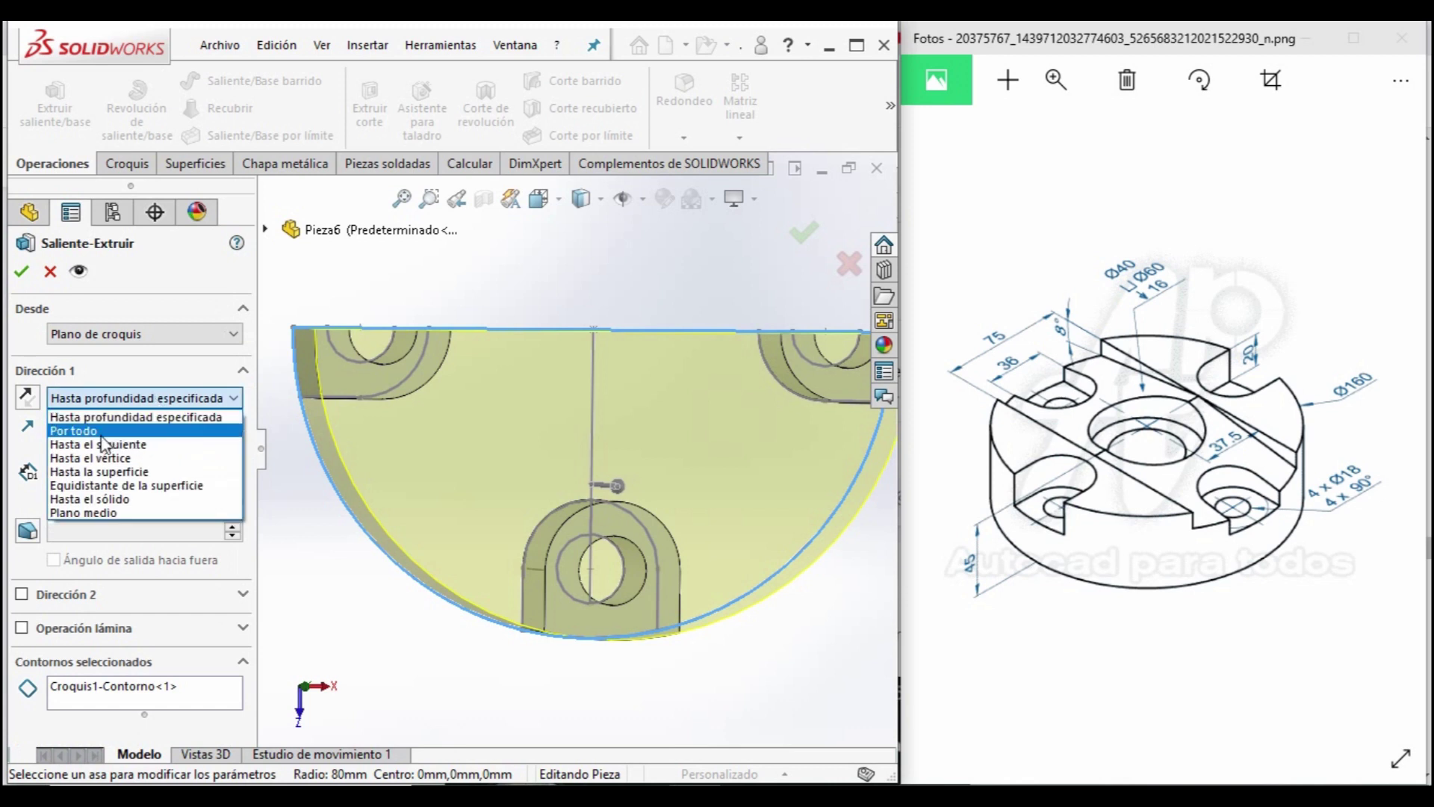
click(113, 427)
mouse_move(409, 473)
middle_down()
mouse_move(503, 360)
mouse_move(594, 400)
mouse_move(523, 449)
middle_up()
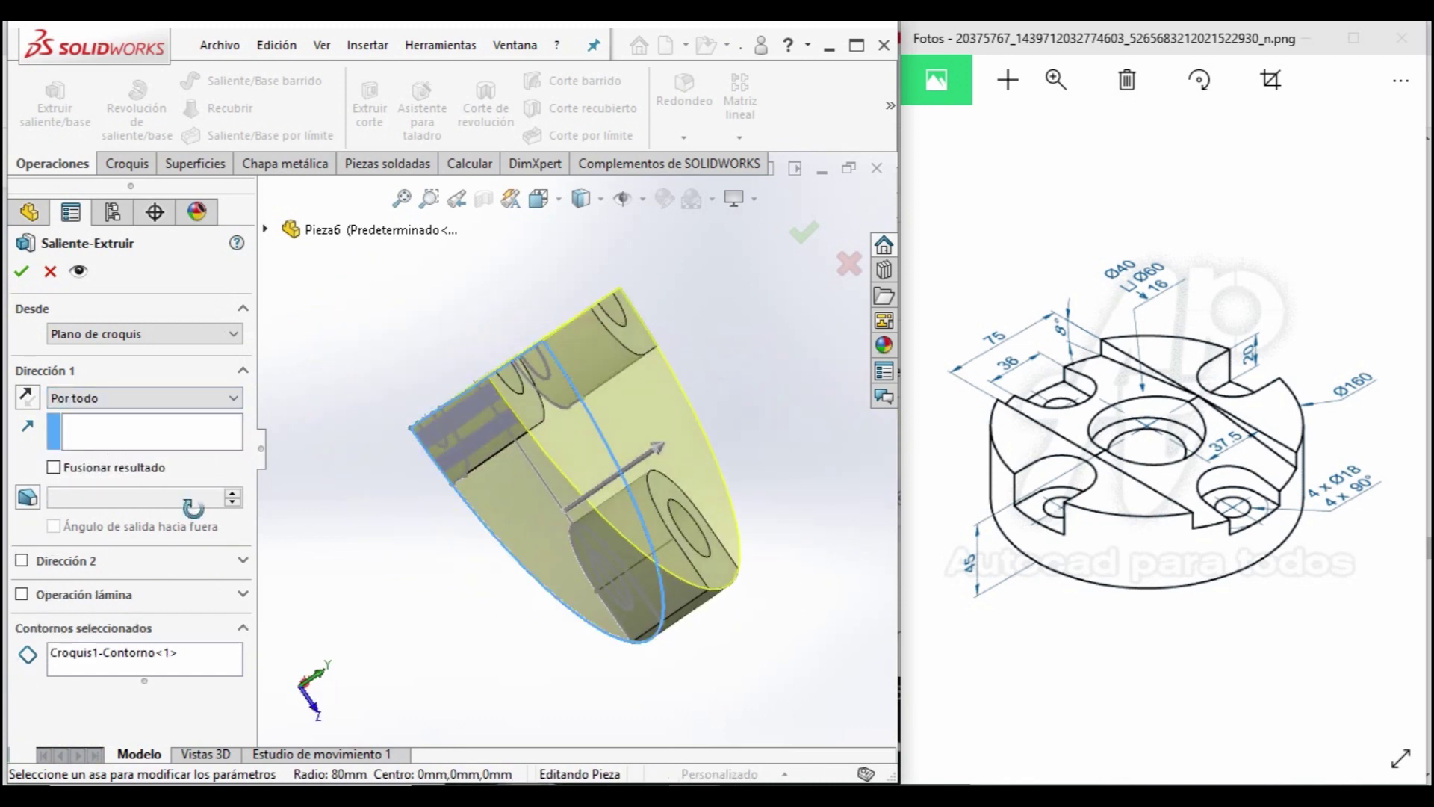
click(128, 663)
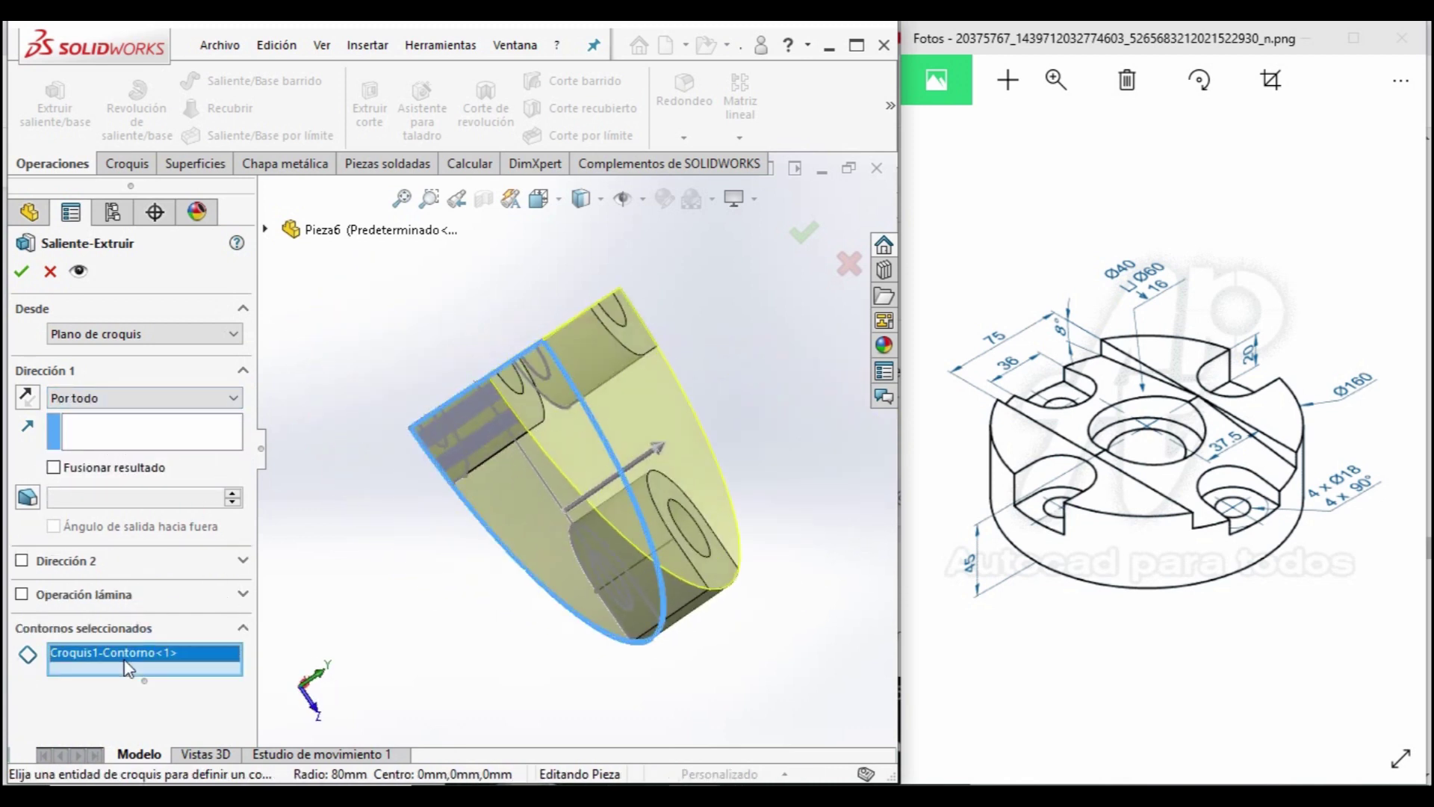
right_click(126, 662)
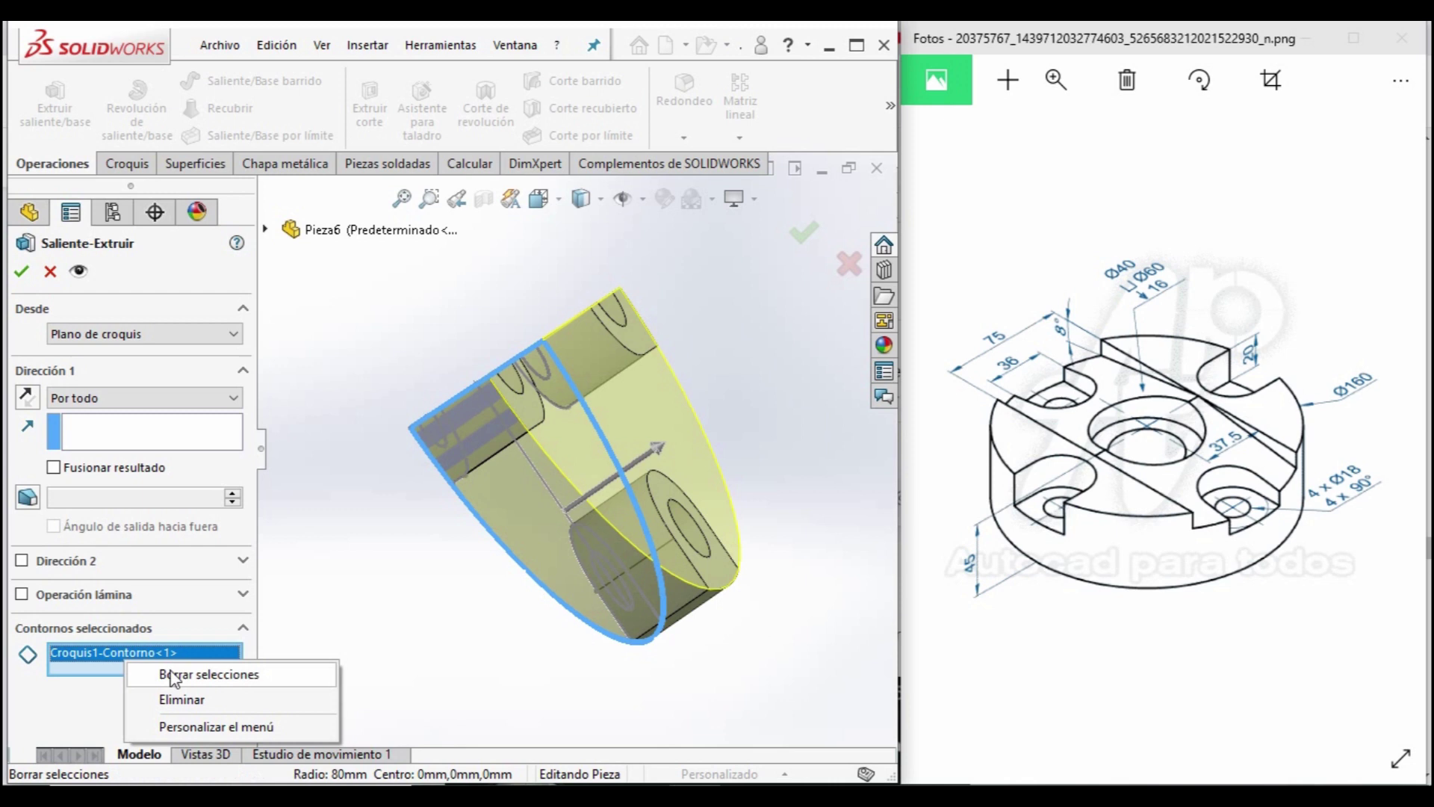
click(172, 675)
Extrude both half-disc regions 45 mm Blind as a separate body, unmerged.
middle_drag(372, 641, 367, 545)
click(490, 598)
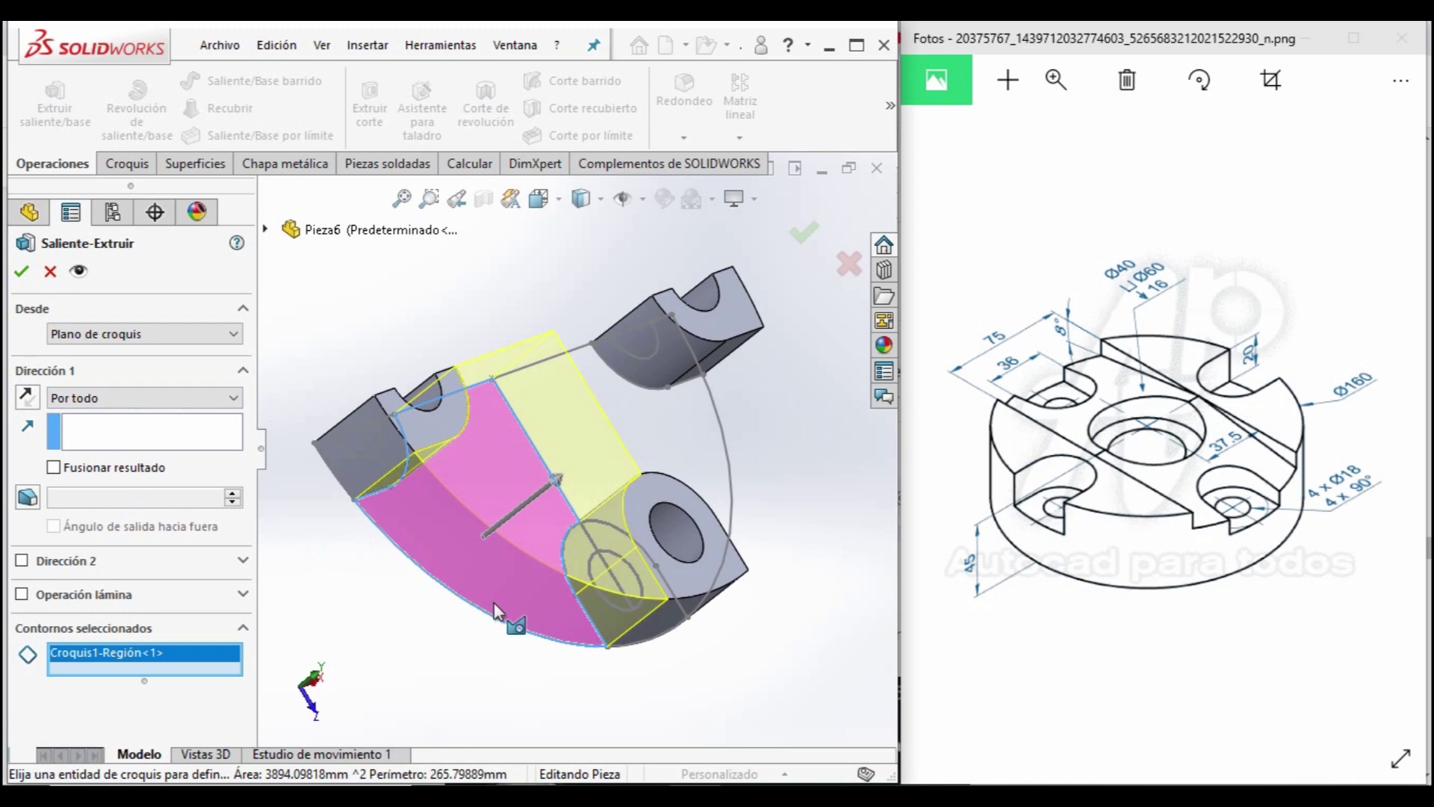
click(689, 434)
mouse_move(689, 433)
middle_down()
mouse_move(649, 482)
mouse_move(701, 668)
middle_up()
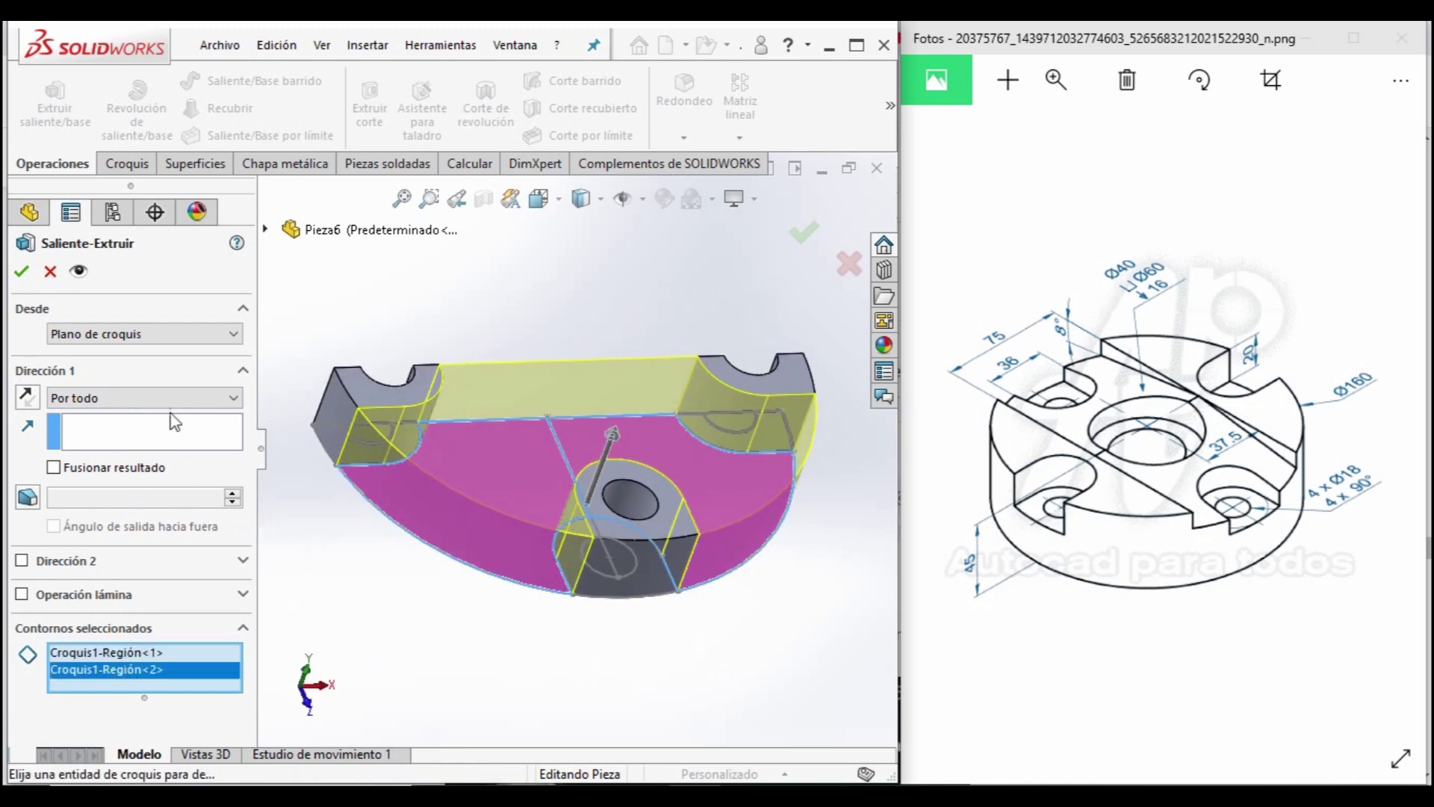
click(56, 470)
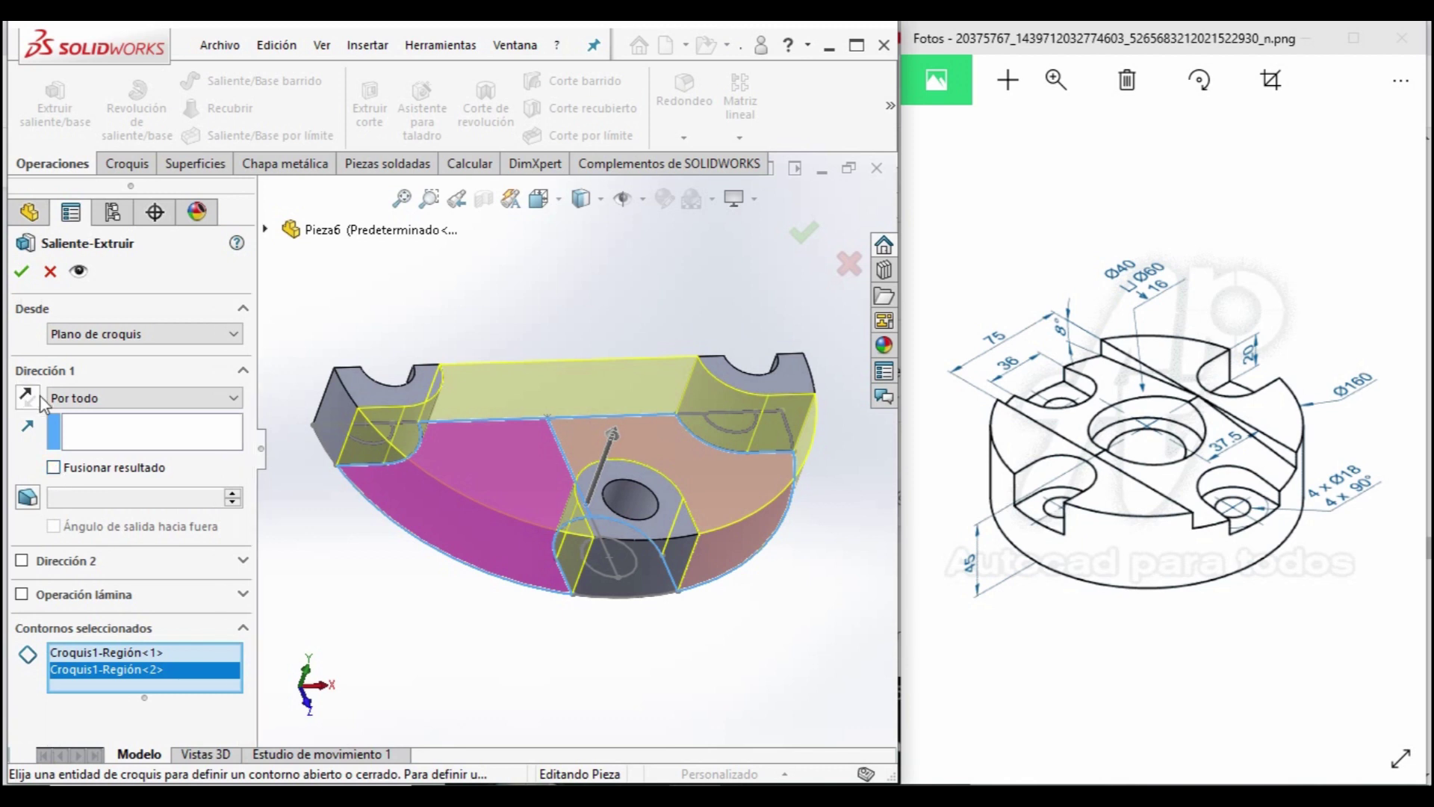
click(88, 398)
click(82, 417)
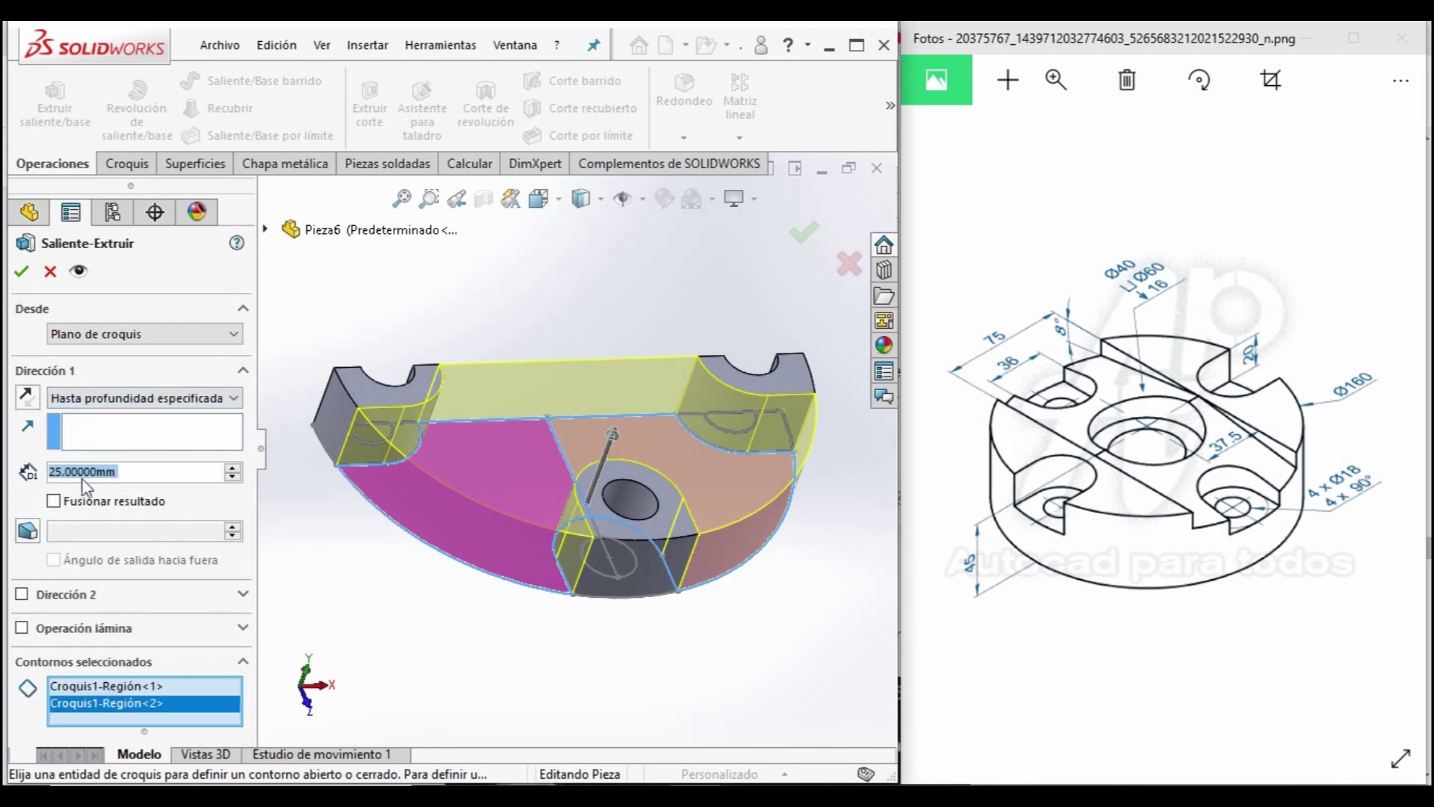
text(45)
key(Return)
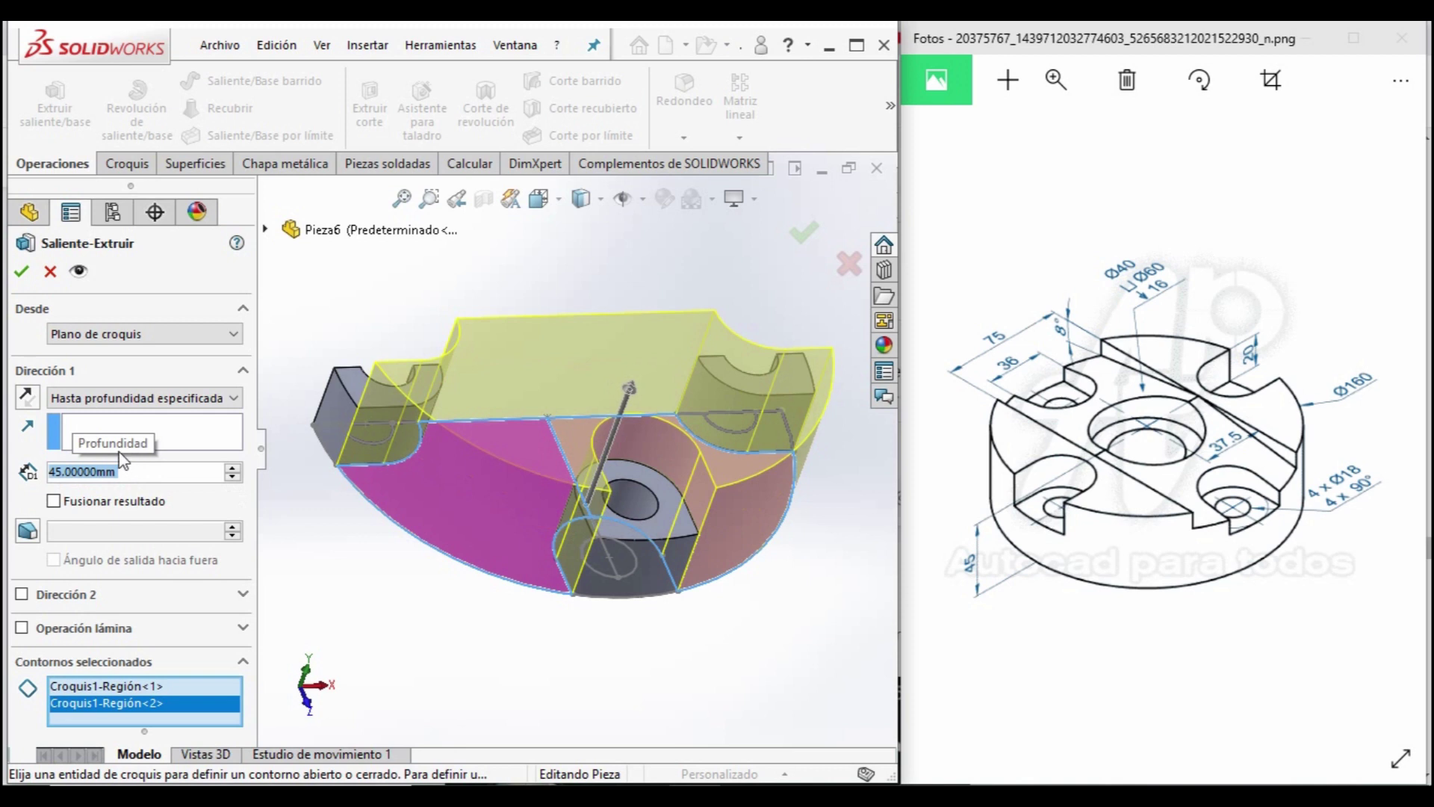
click(21, 271)
mouse_move(743, 604)
middle_down()
mouse_move(641, 592)
mouse_move(840, 571)
middle_up()
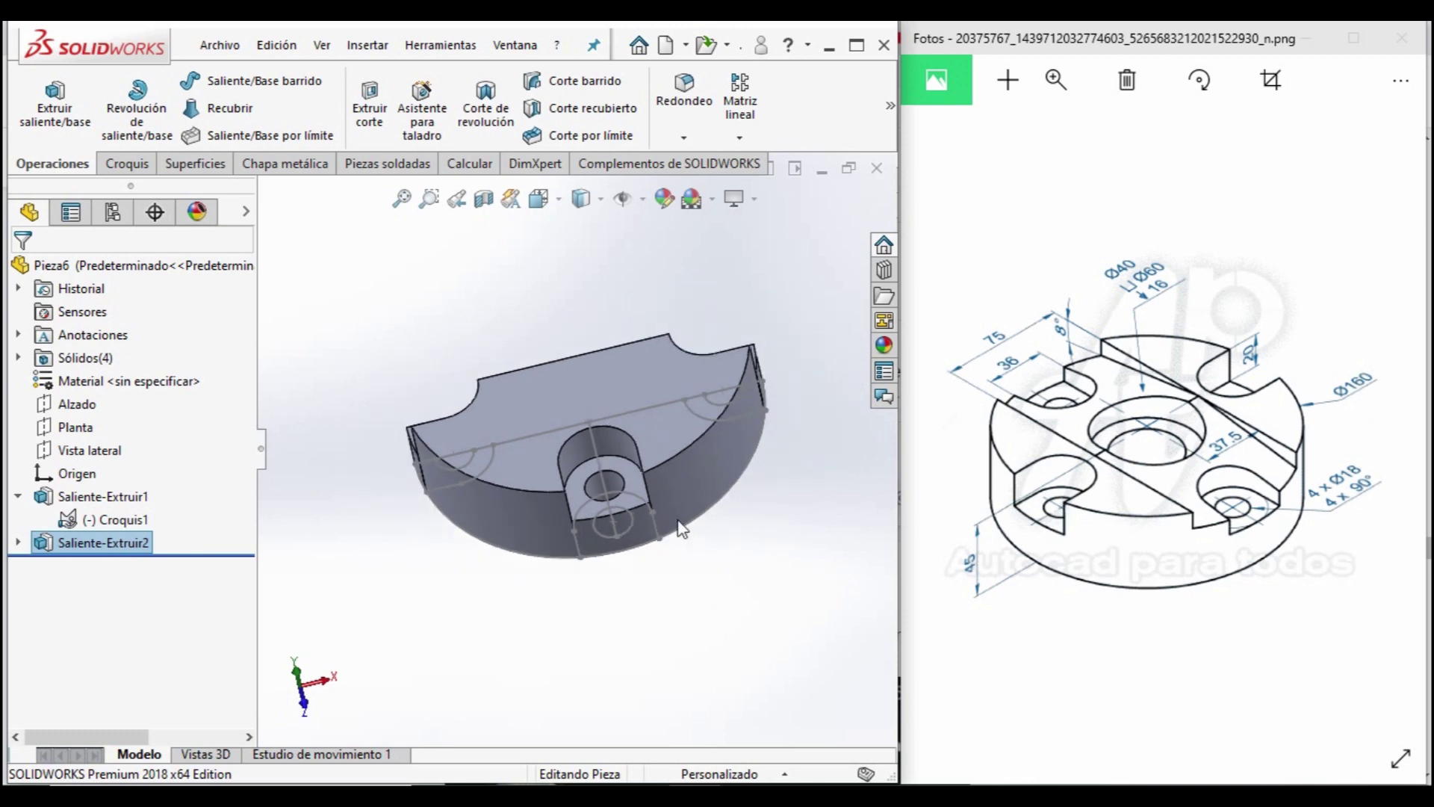
Create Plano1 offset 37.5 mm from Vista lateral and view it face-on.
middle_drag(688, 538, 646, 404)
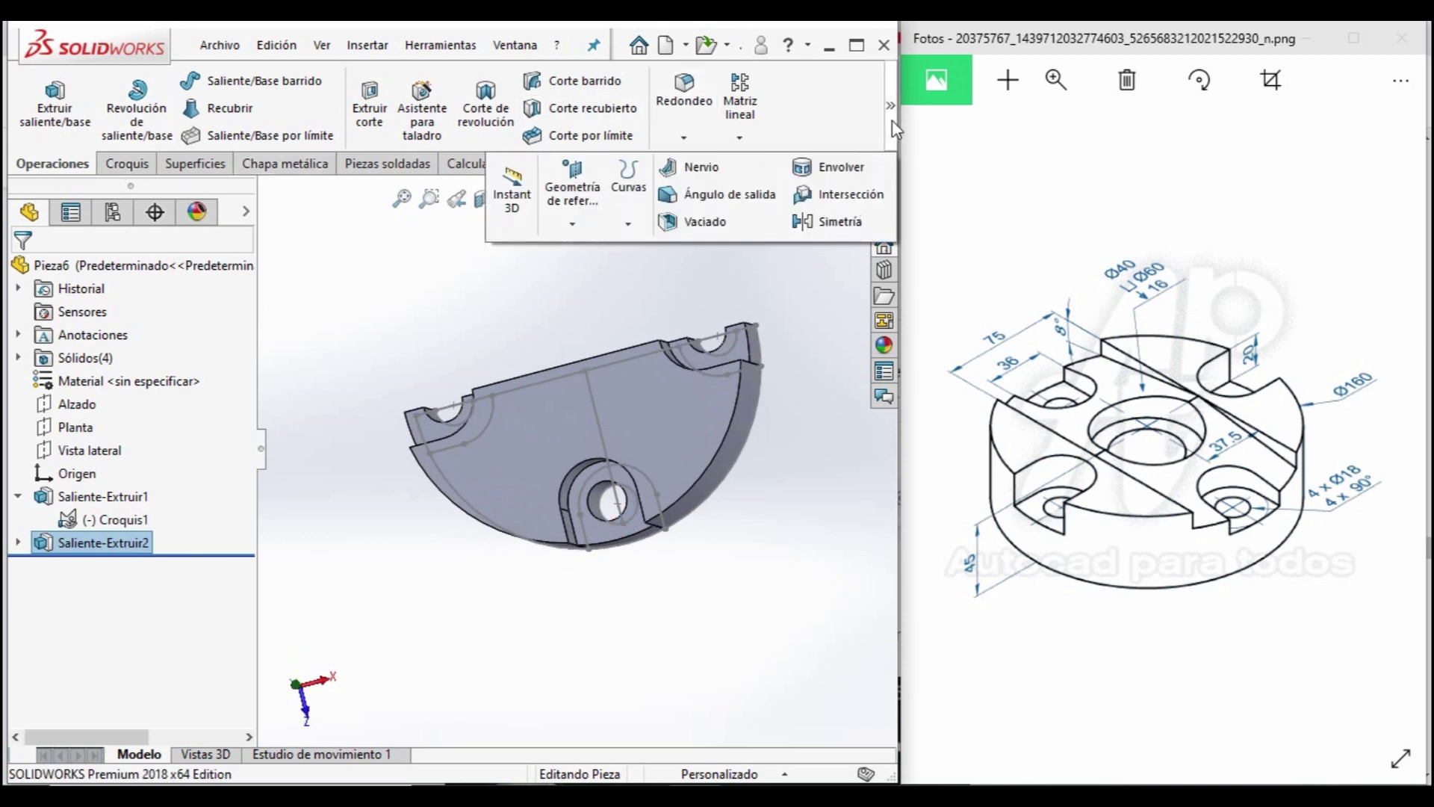
click(573, 226)
mouse_move(572, 191)
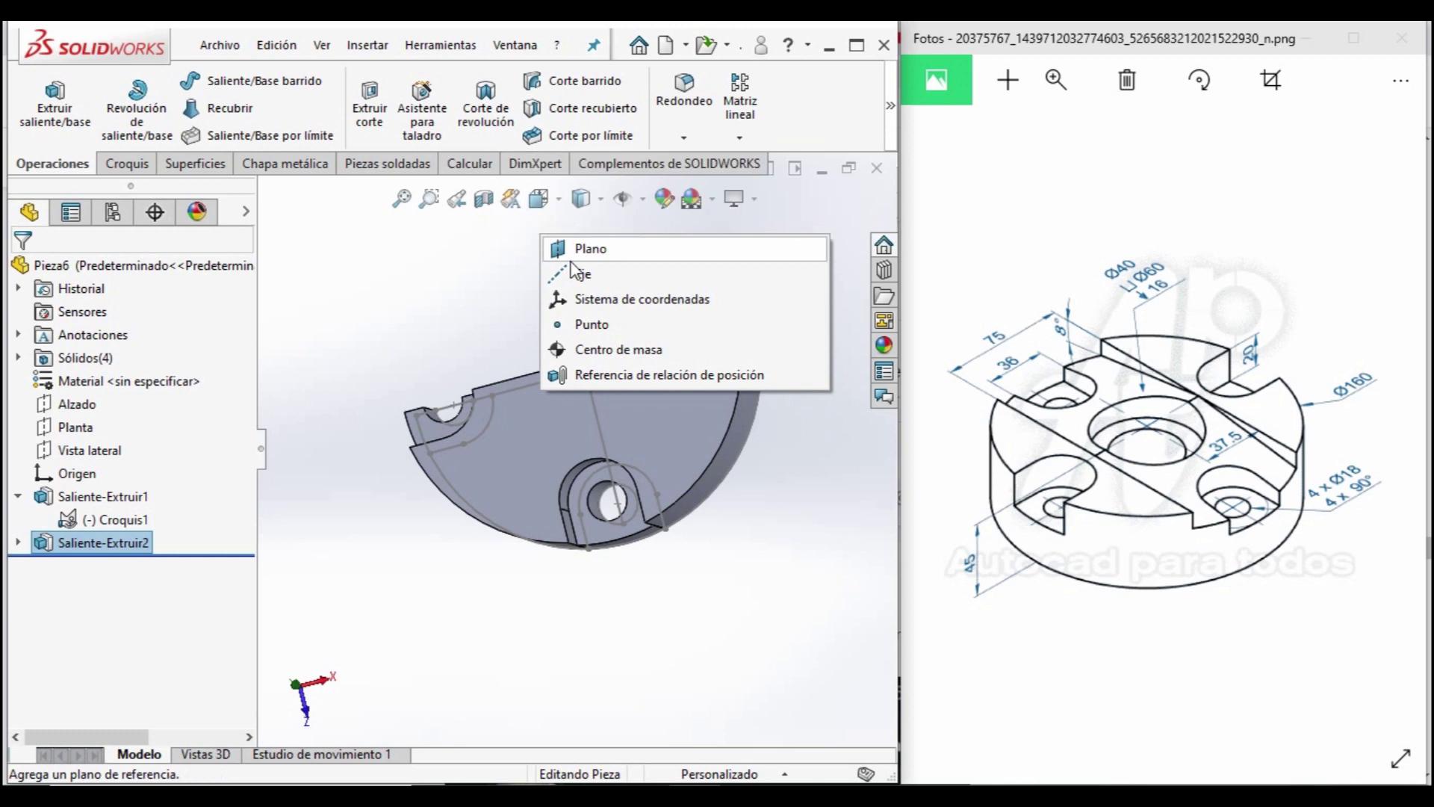
click(417, 447)
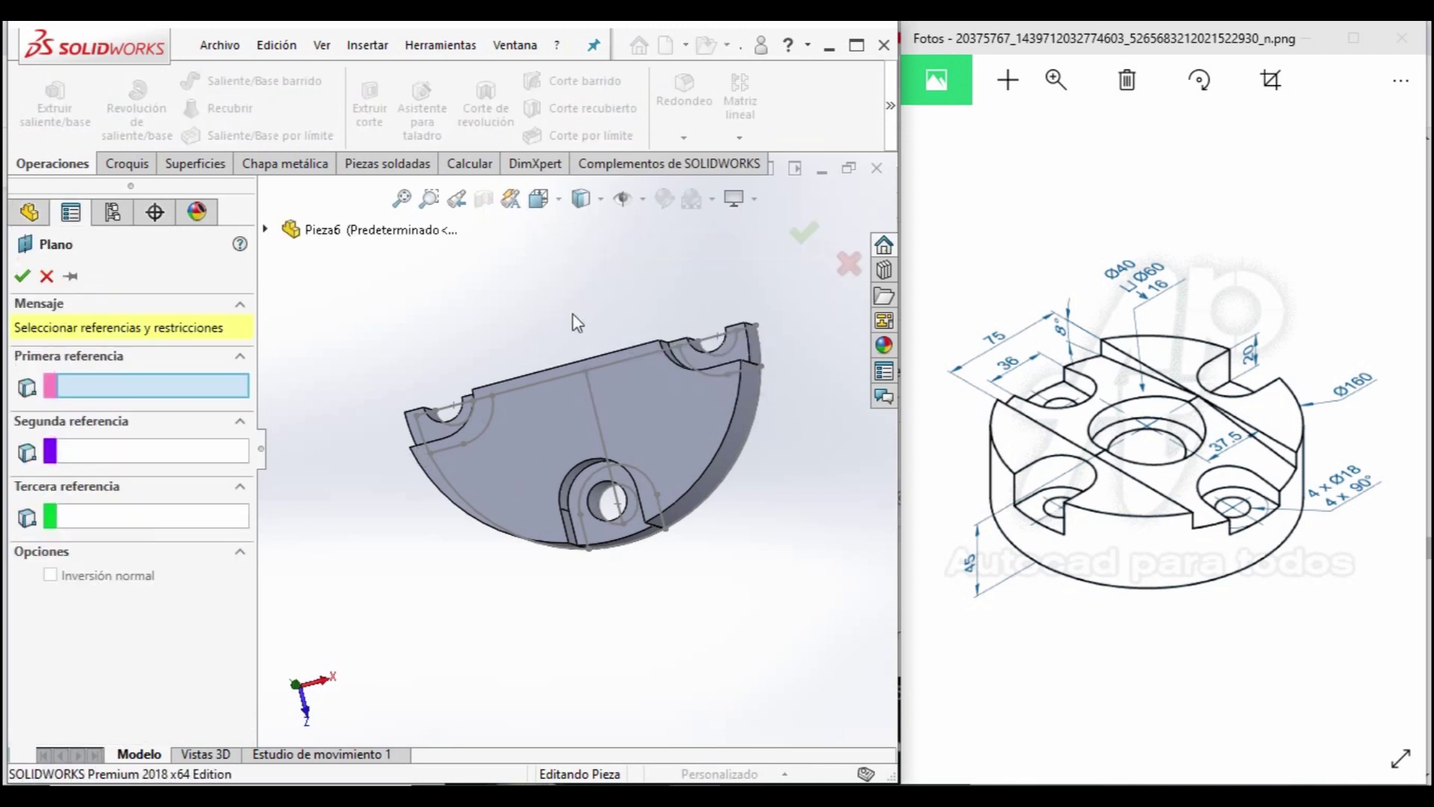
click(268, 230)
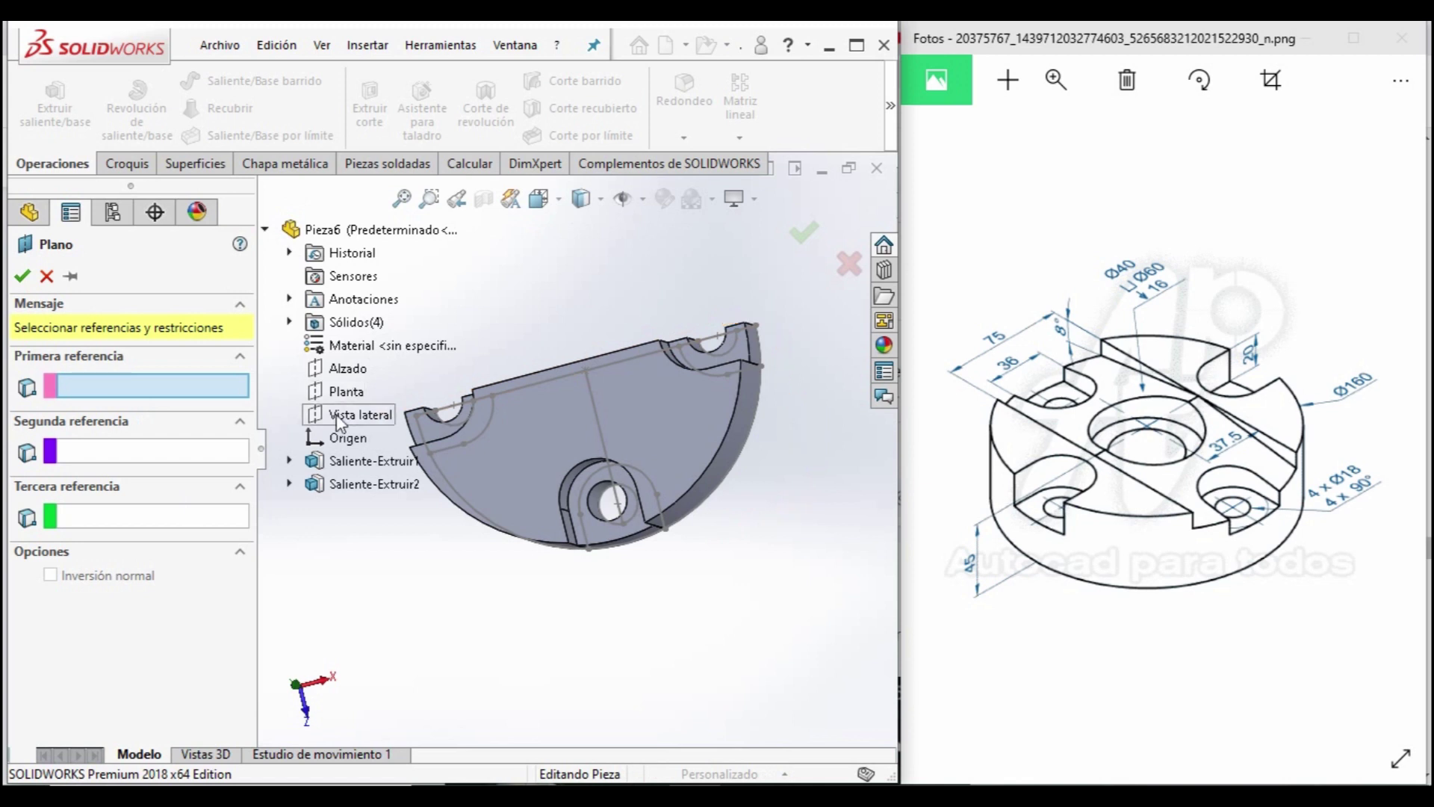
click(360, 414)
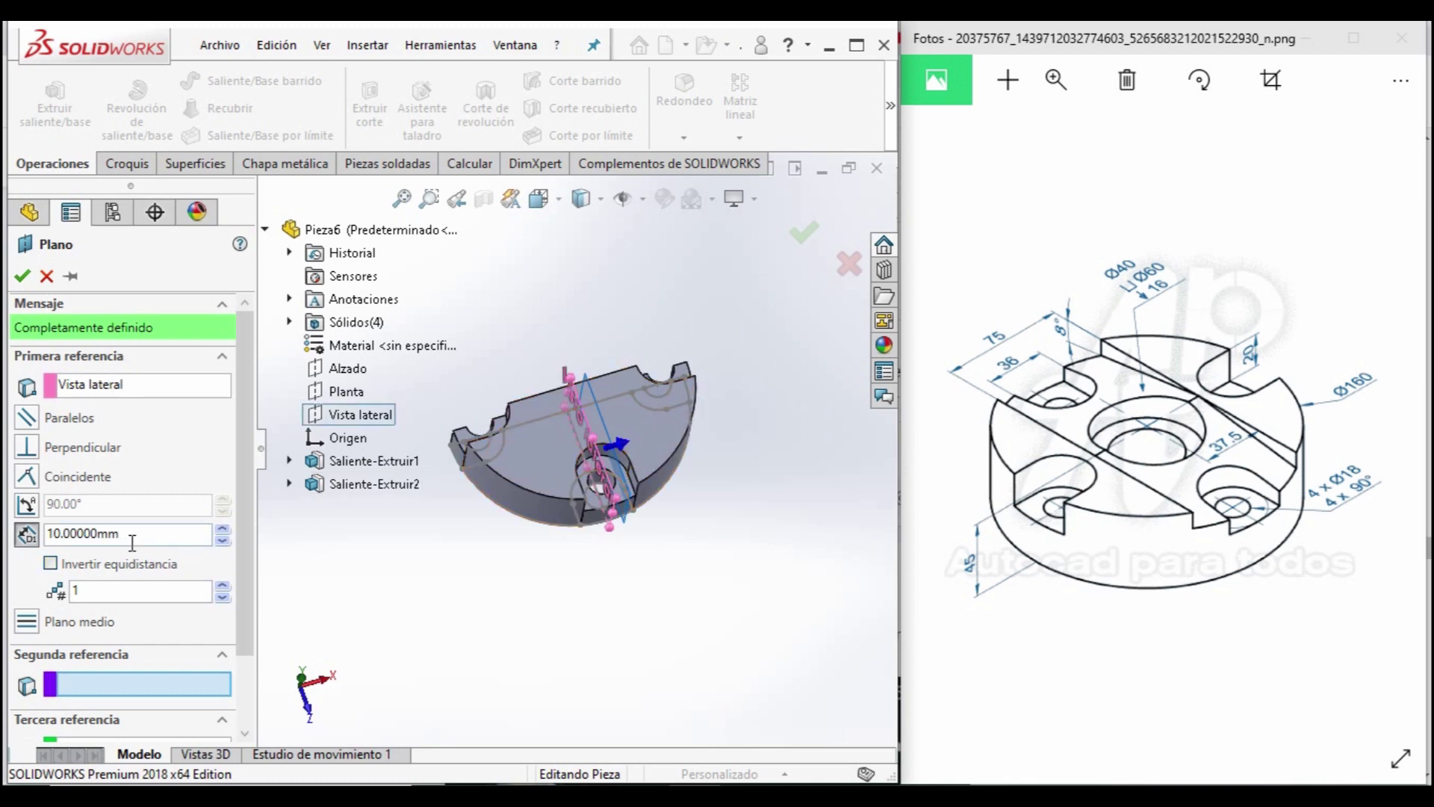
click(171, 539)
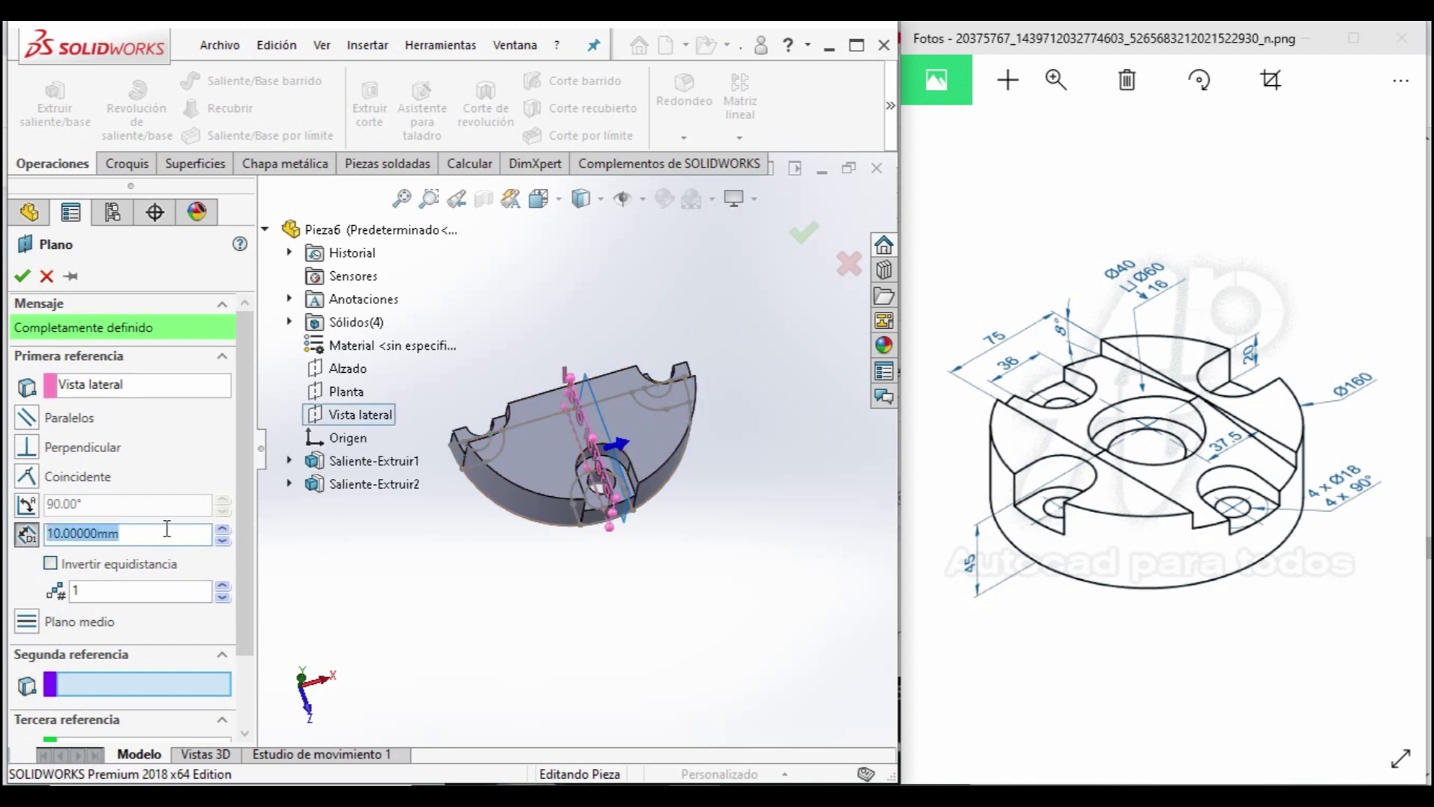
text(37.5)
key(Return)
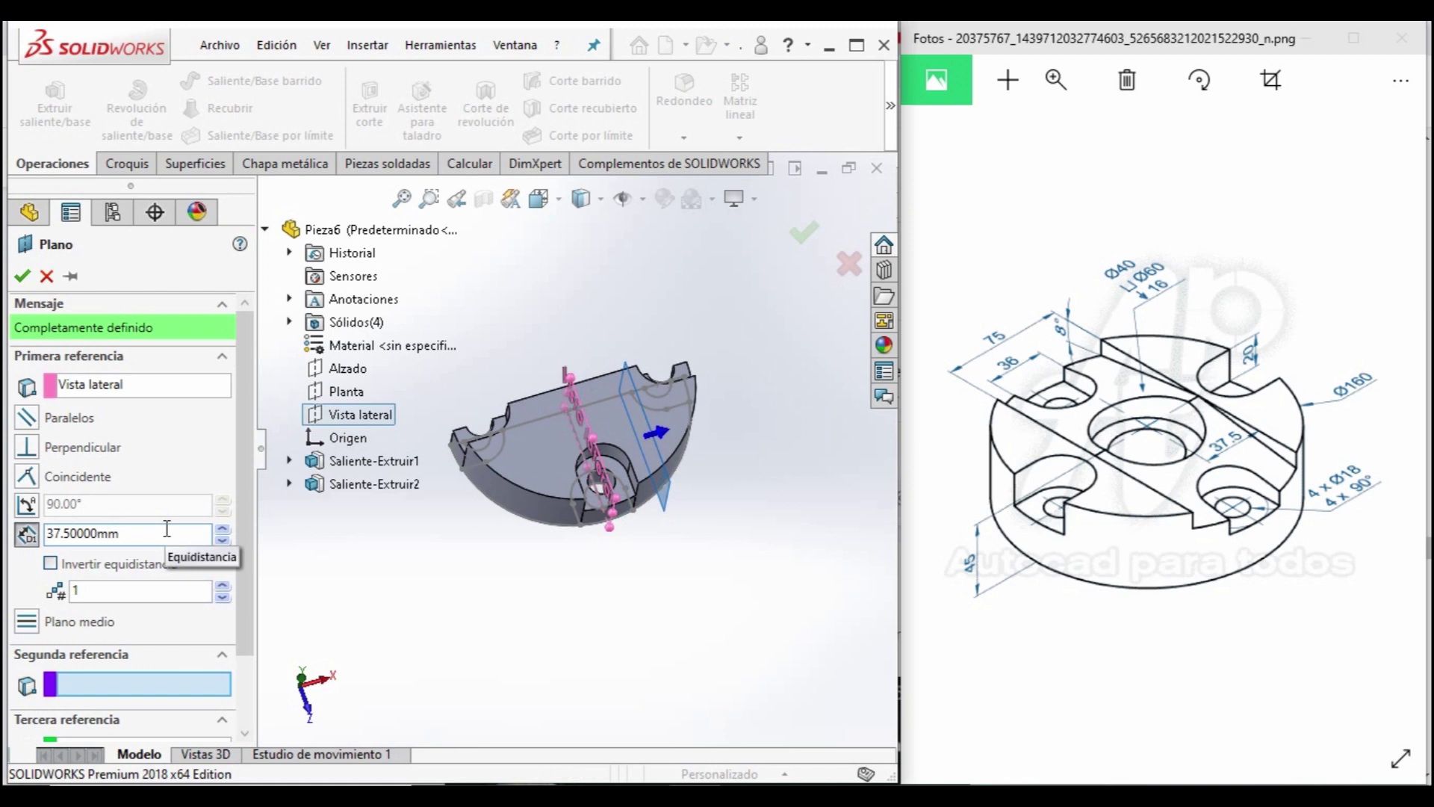
scroll(48, 482, down, 1)
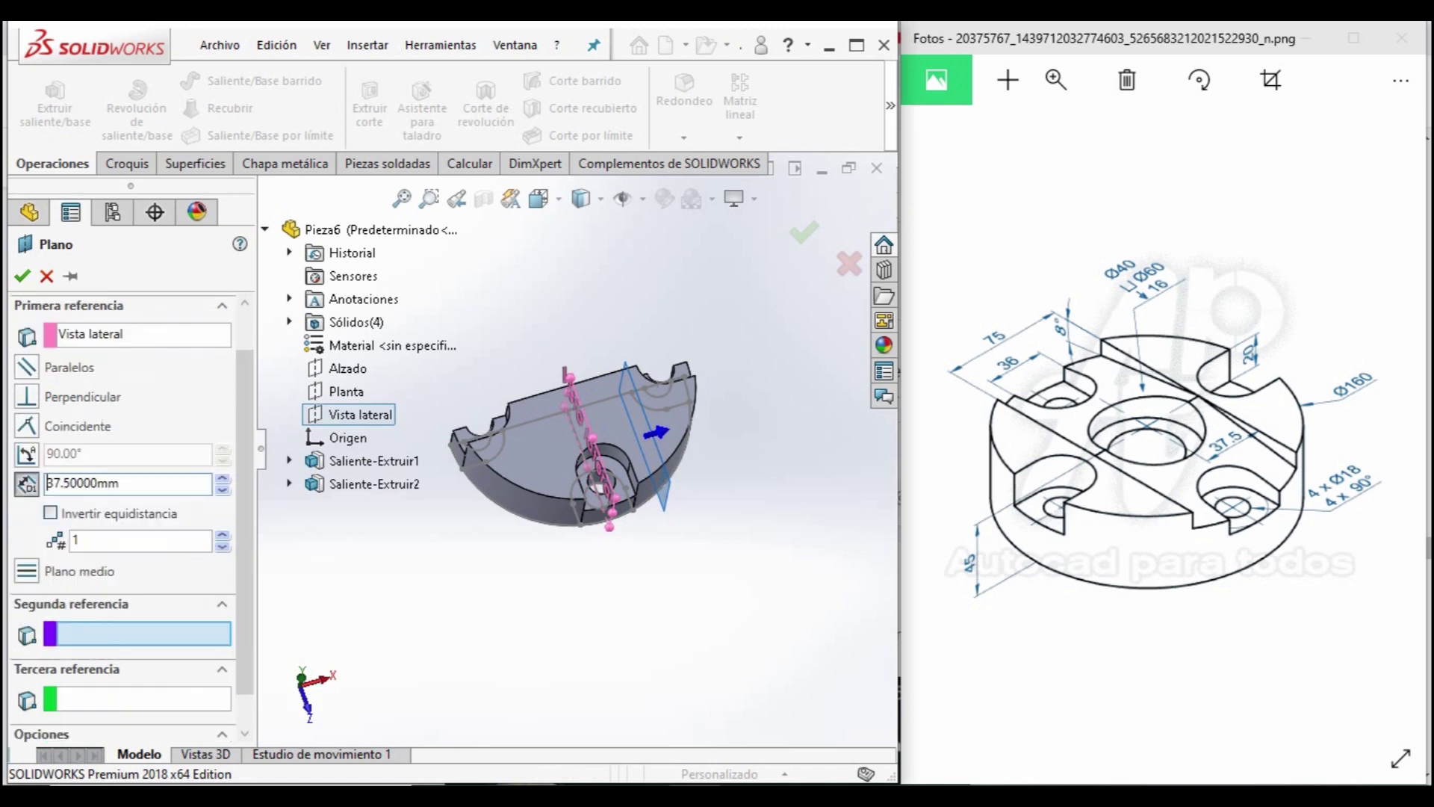
click(21, 276)
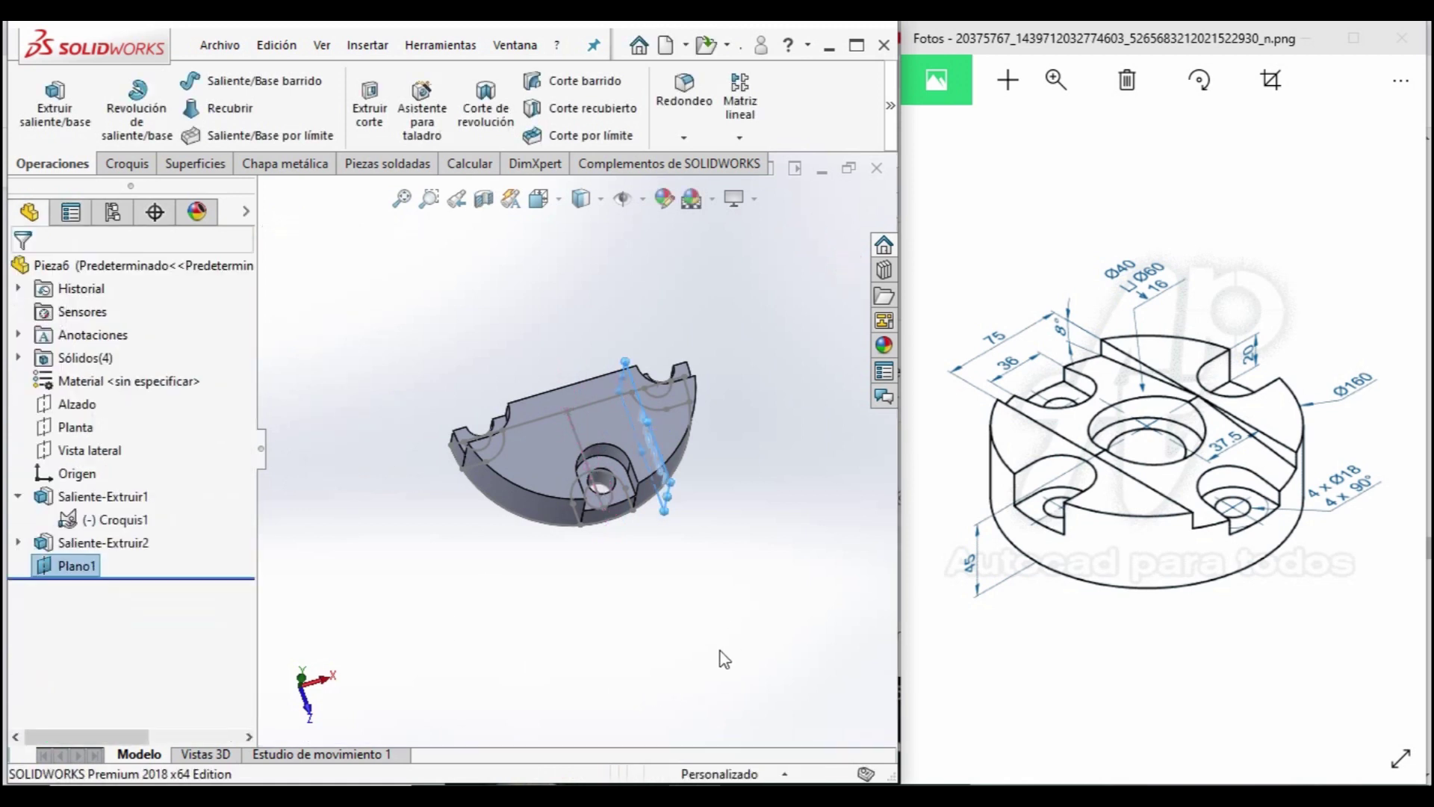
key(ctrl+8)
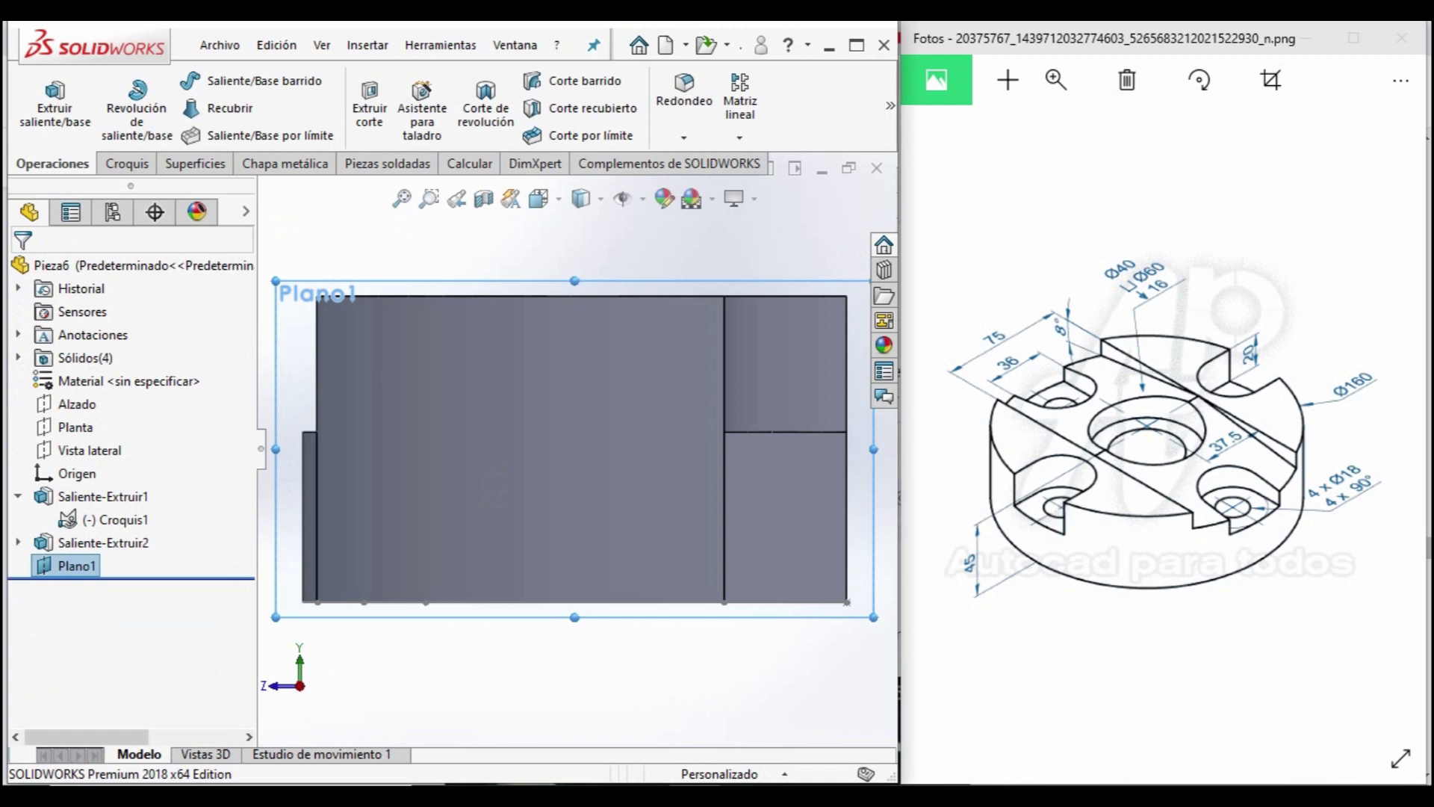
On Plano1, sketch a sloped line from the top-right corner to the left edge.
click(127, 164)
click(23, 118)
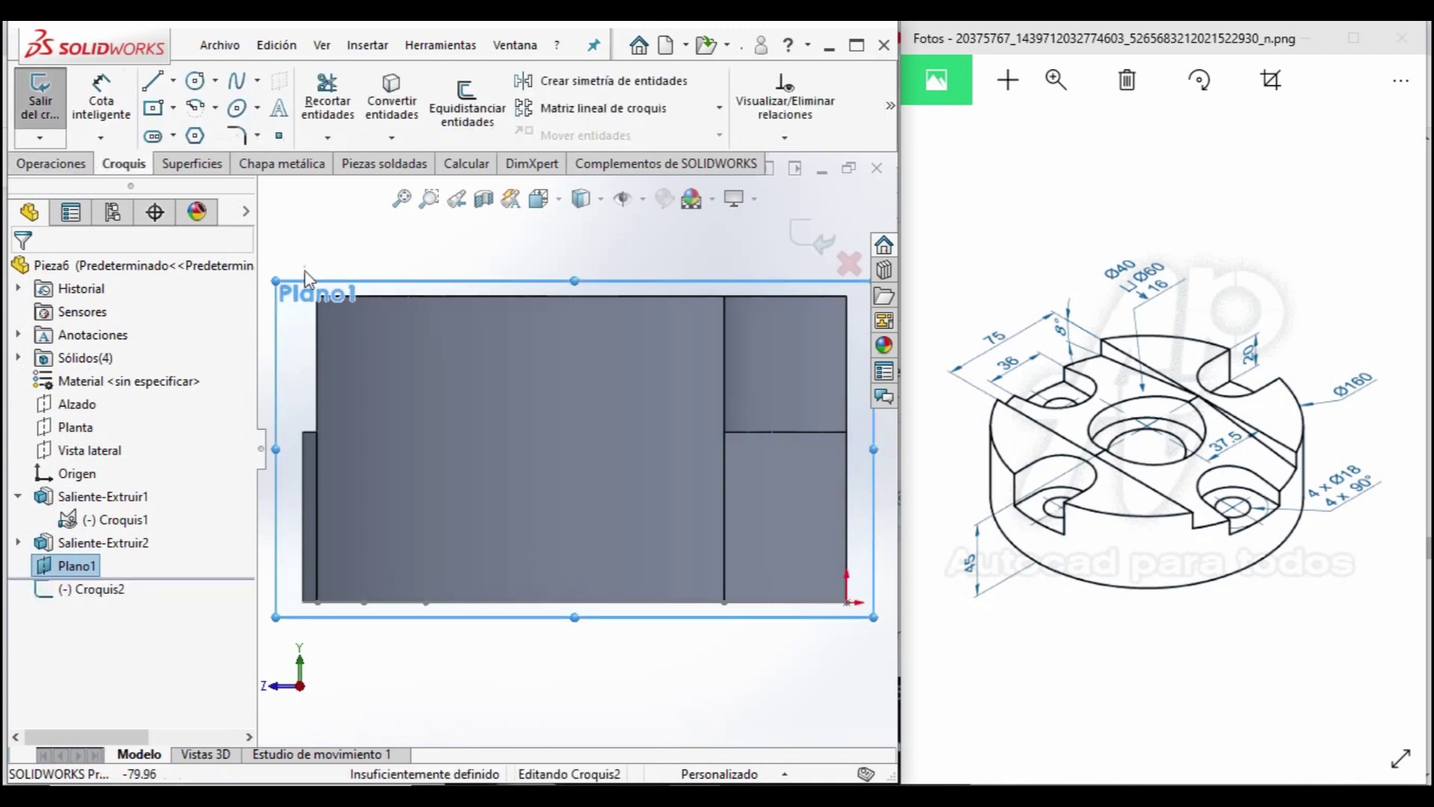
click(153, 81)
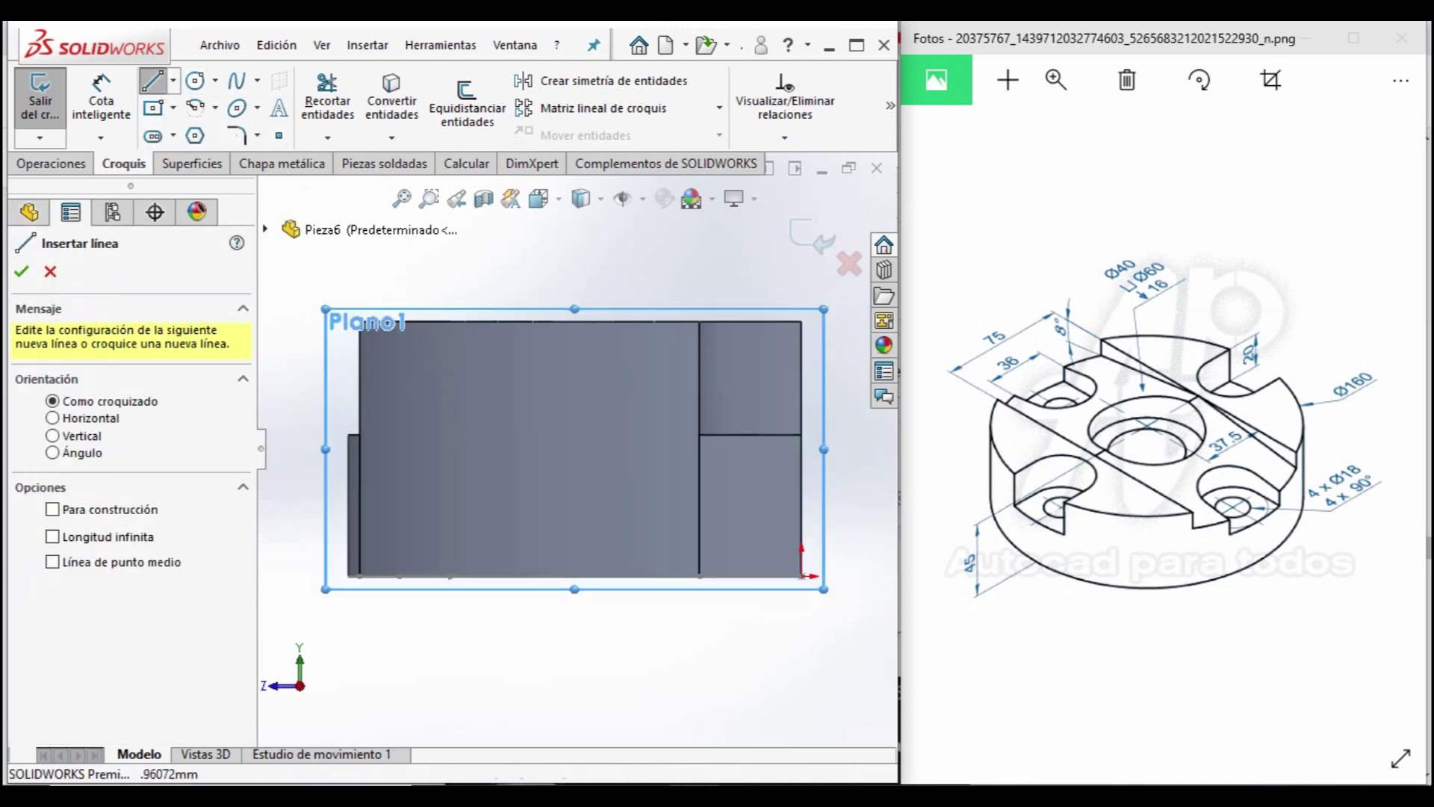
click(802, 322)
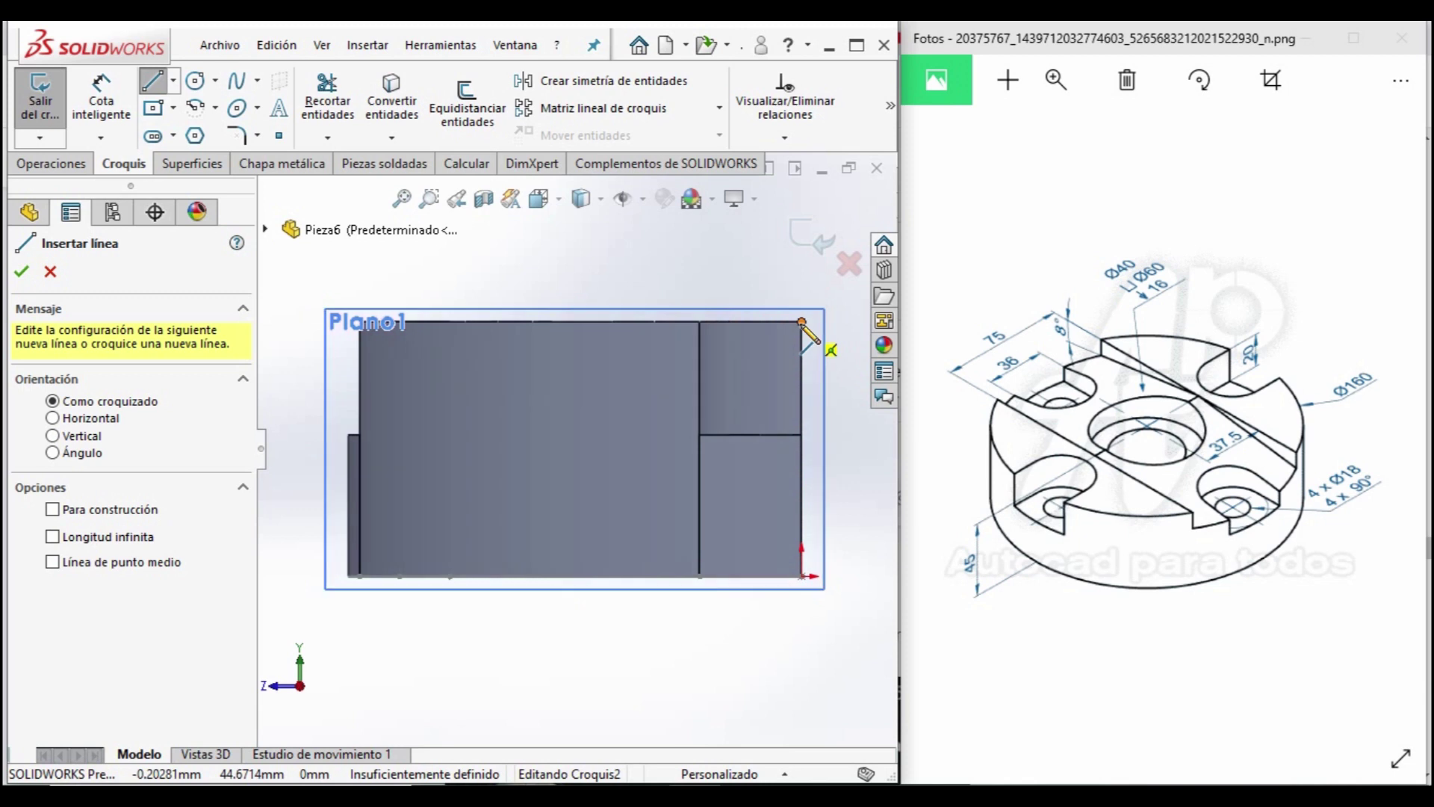
click(332, 408)
key(Escape)
Dimension the sloped line at 8° to the part's top edge.
click(104, 105)
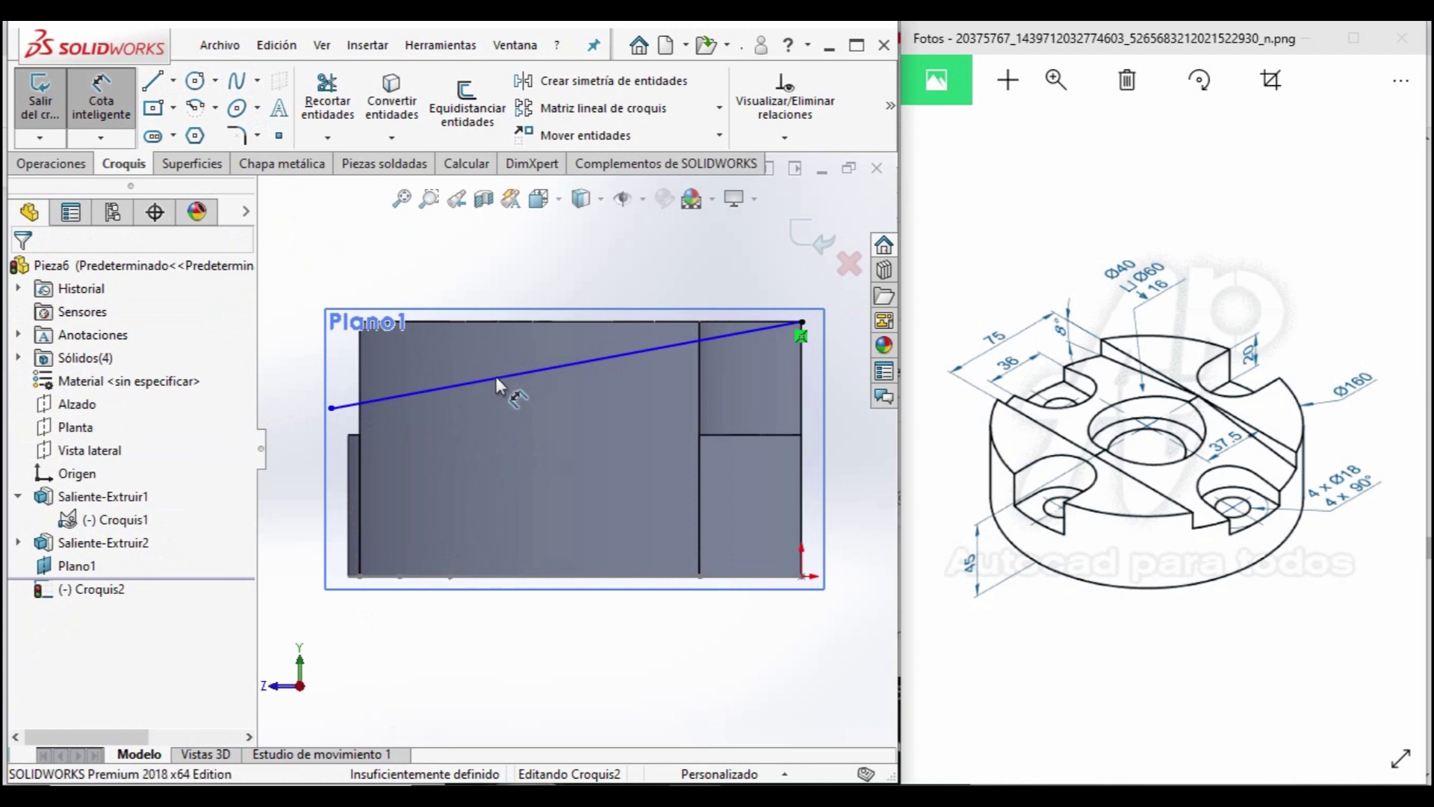
click(499, 378)
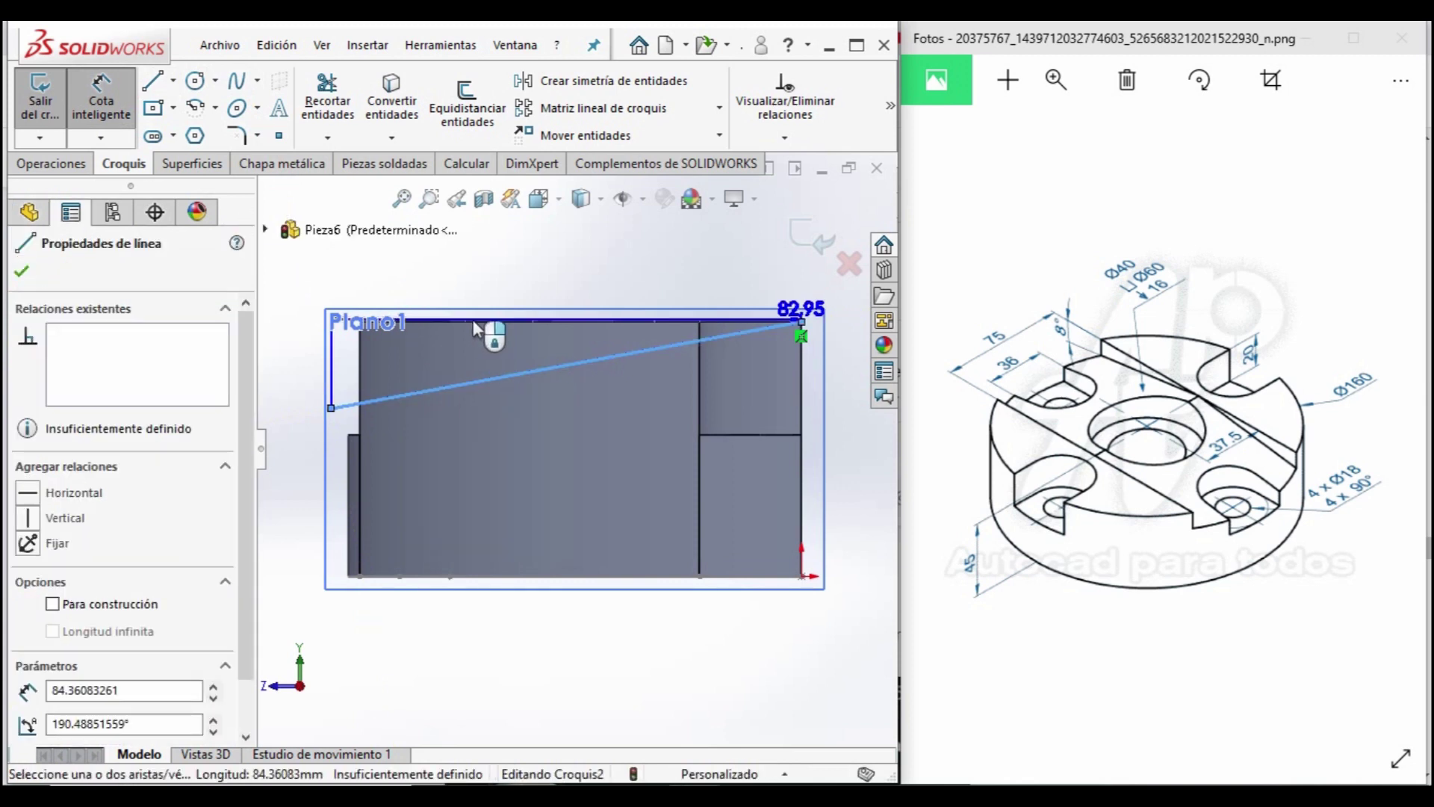
click(472, 323)
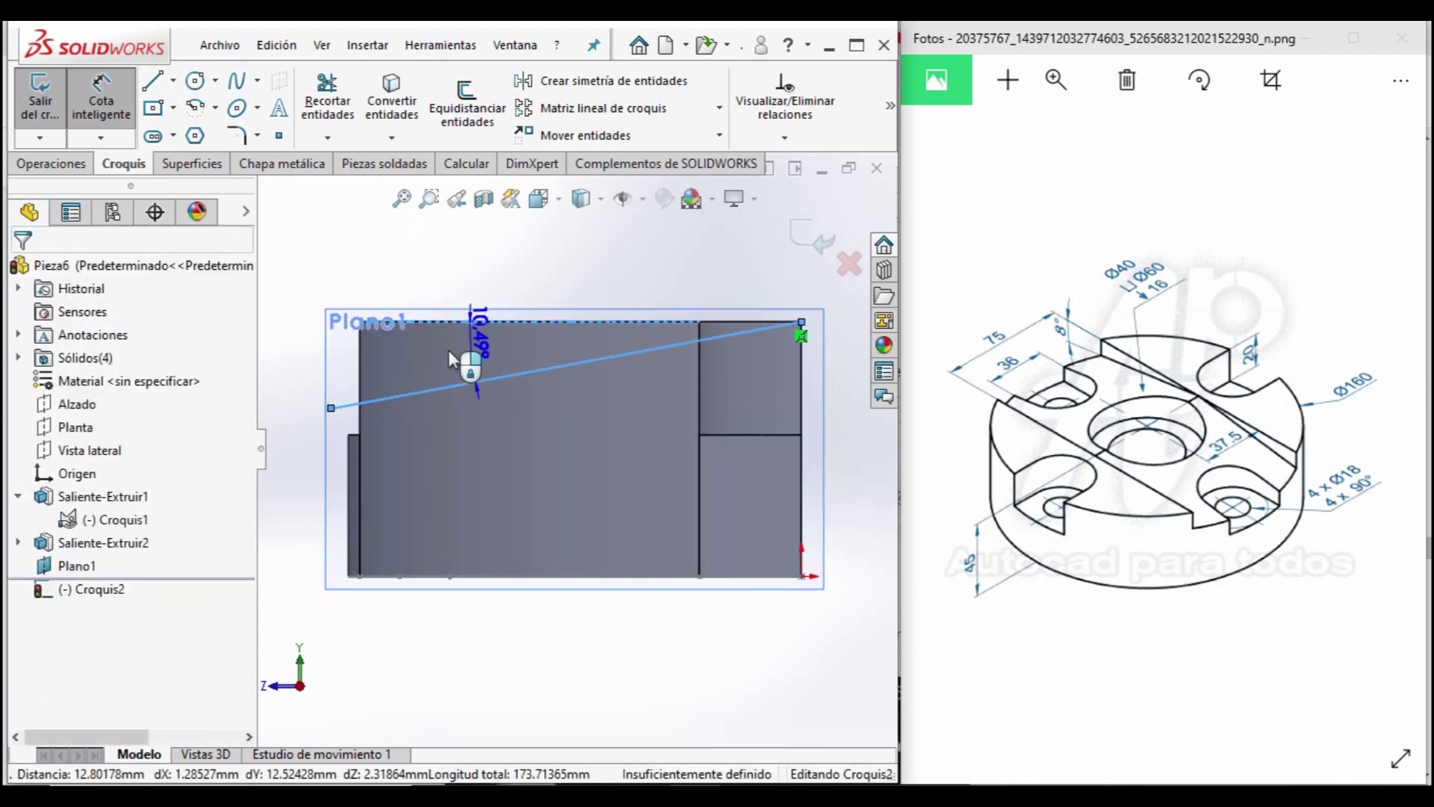
click(313, 403)
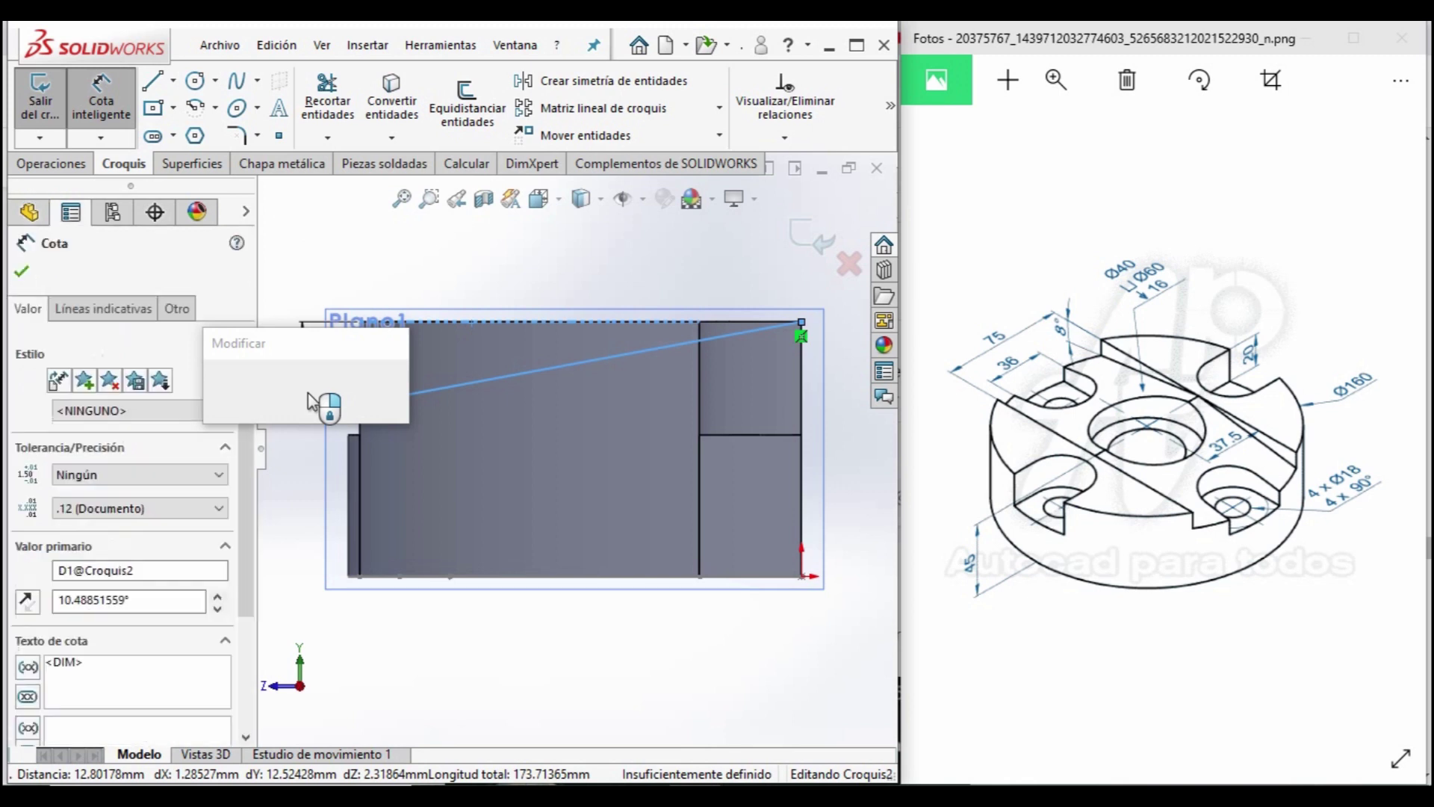
text(8)
key(Return)
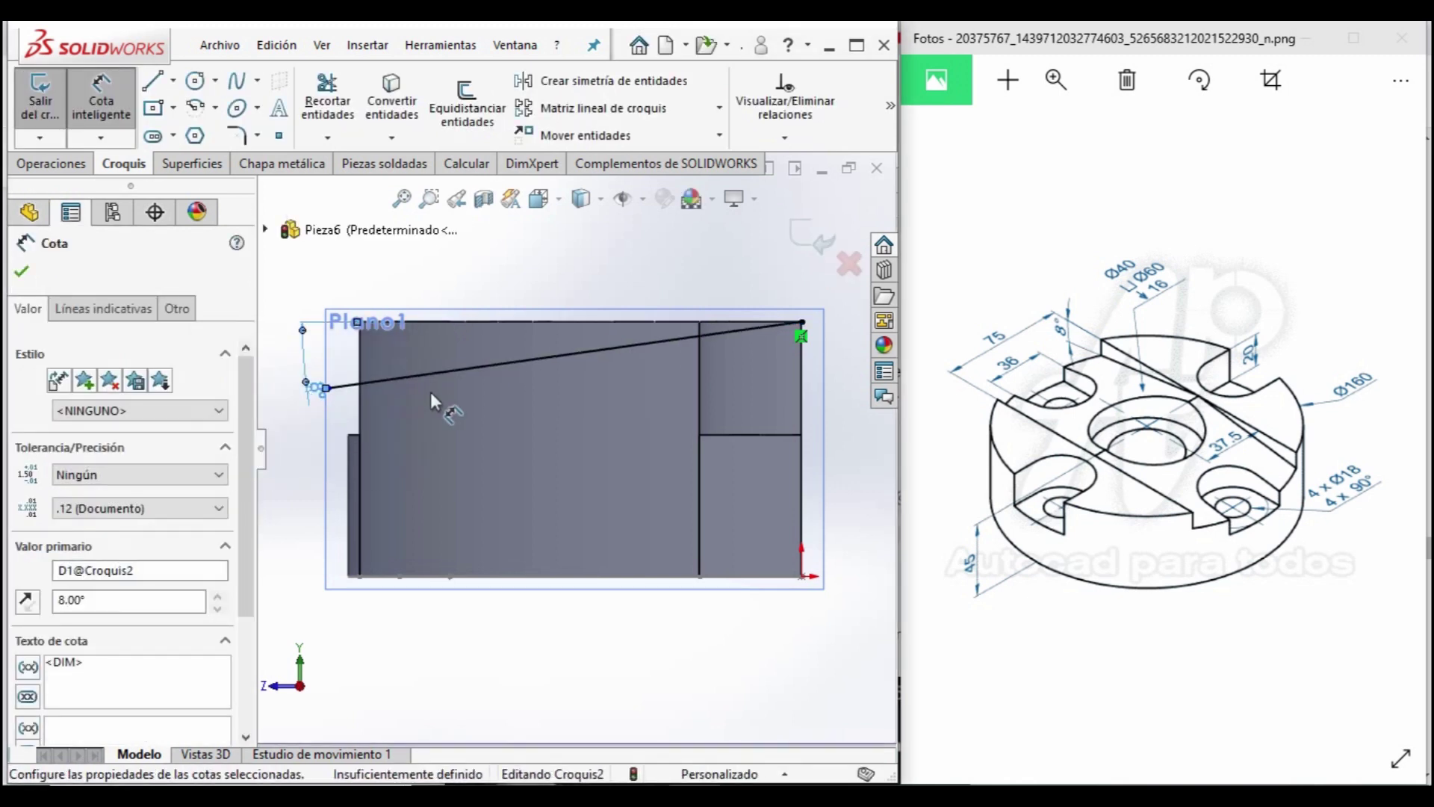
Close the wedge profile with a short edge up and back to the top-right corner.
click(153, 81)
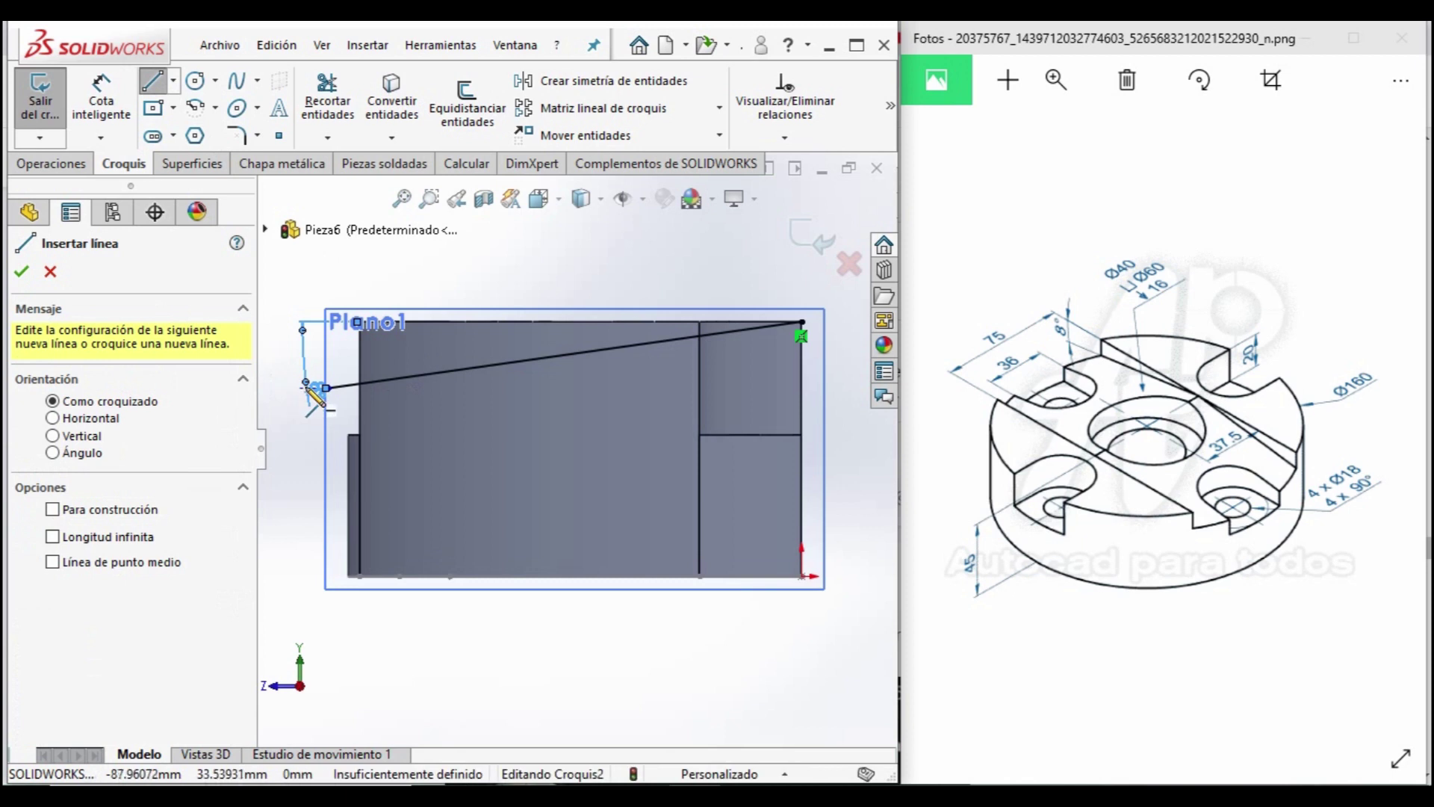
click(332, 328)
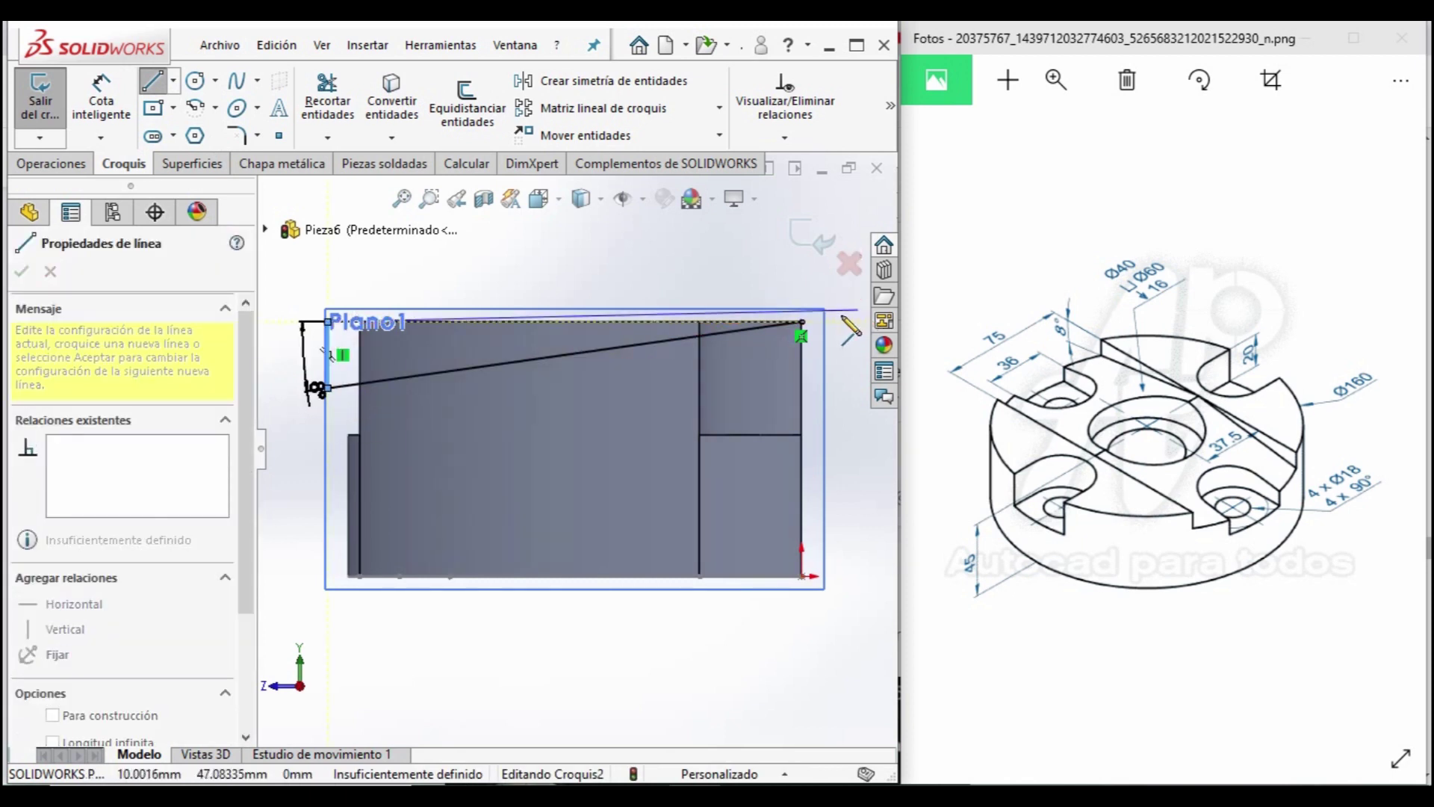
click(801, 323)
middle_drag(802, 322, 665, 552)
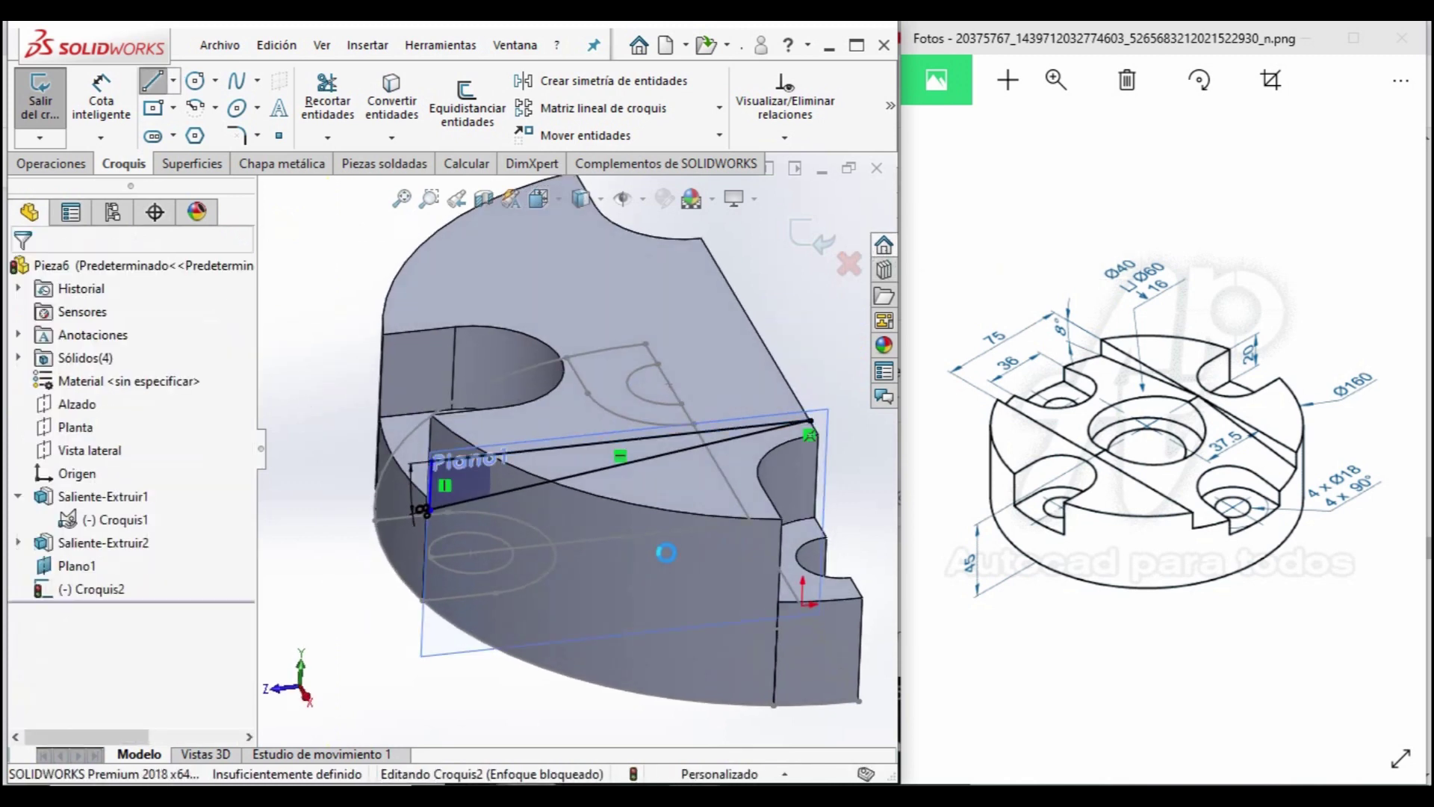
scroll(573, 446, up, 3)
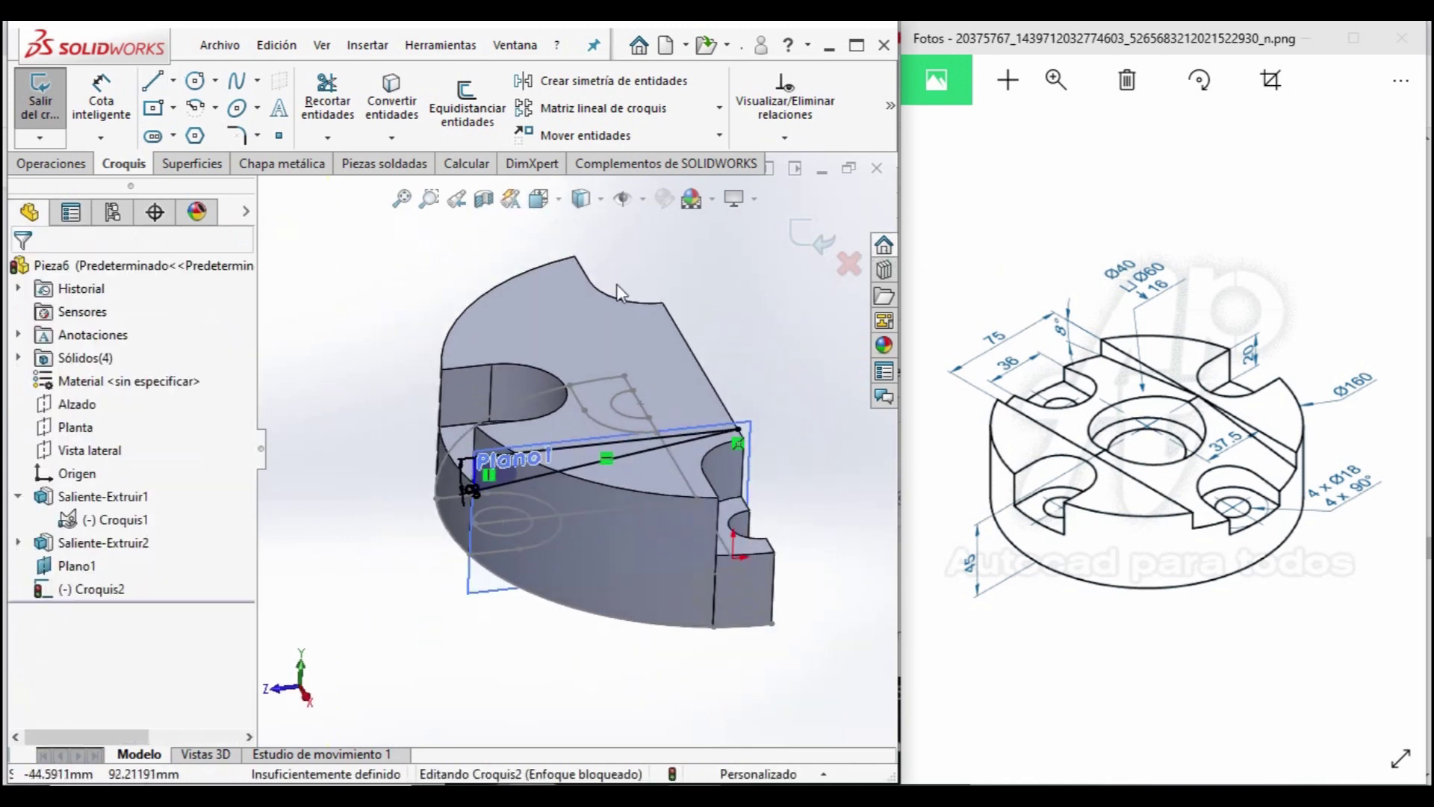
click(52, 163)
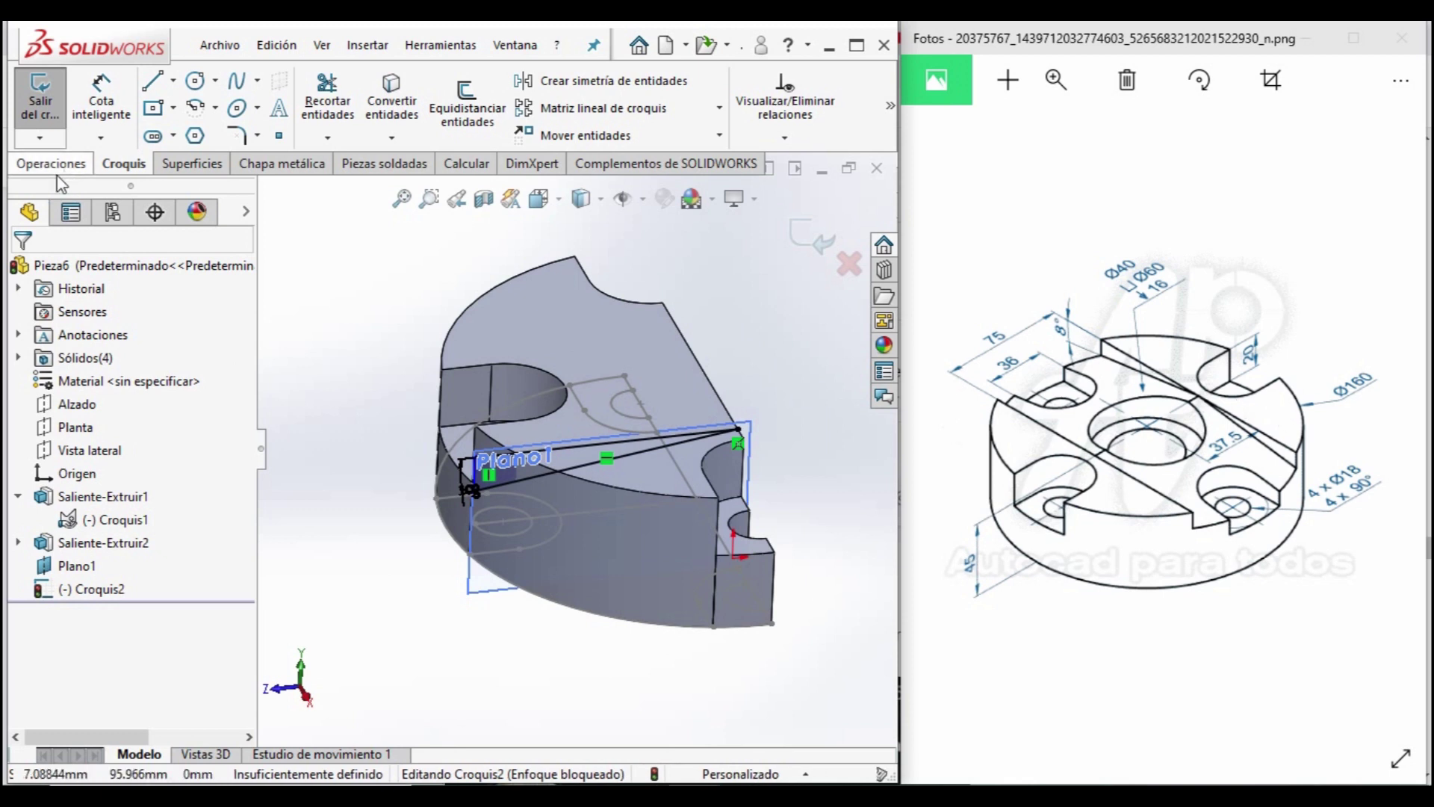
click(370, 105)
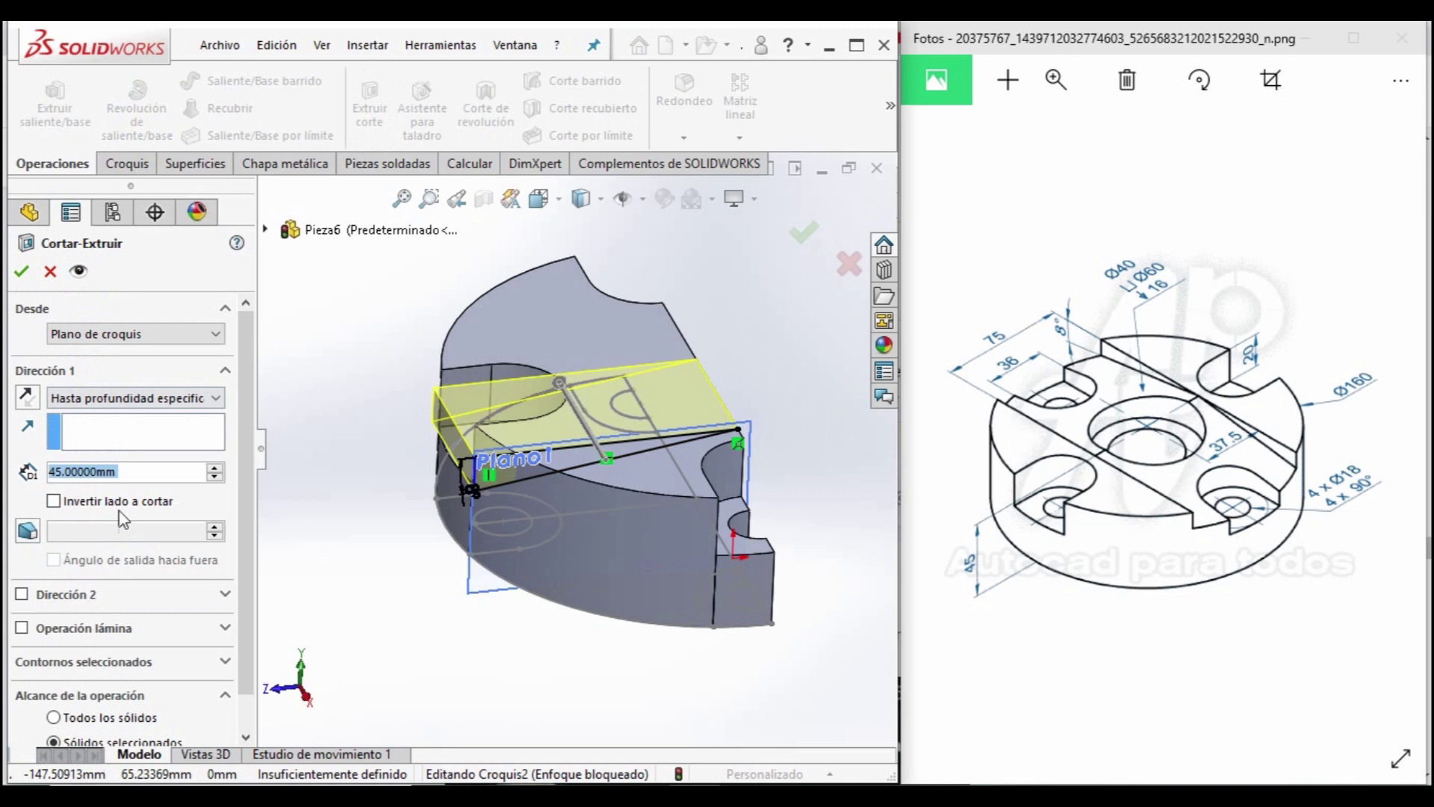
Cut the wedge sketch 75 mm deep to form the angled face.
text(75)
key(Return)
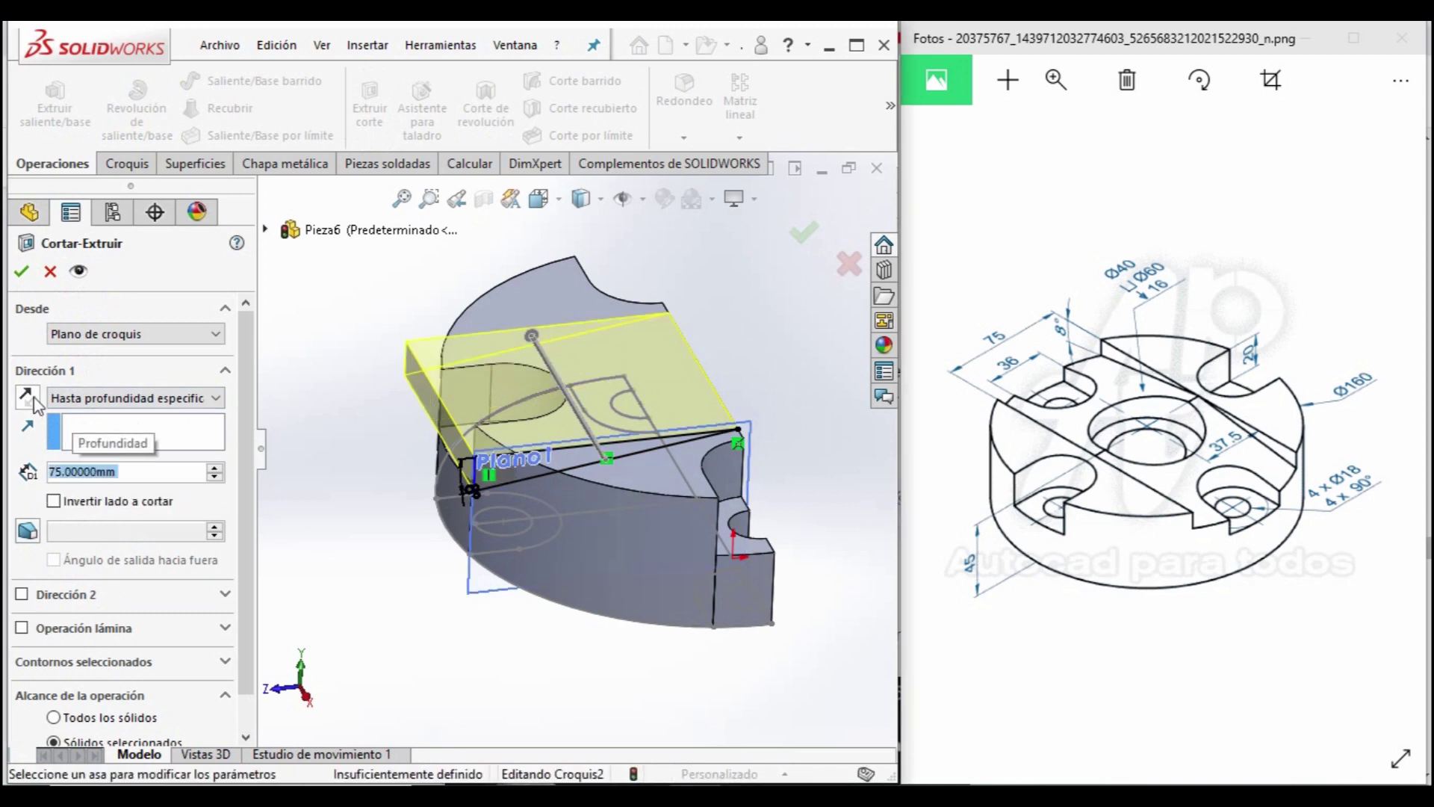
click(22, 273)
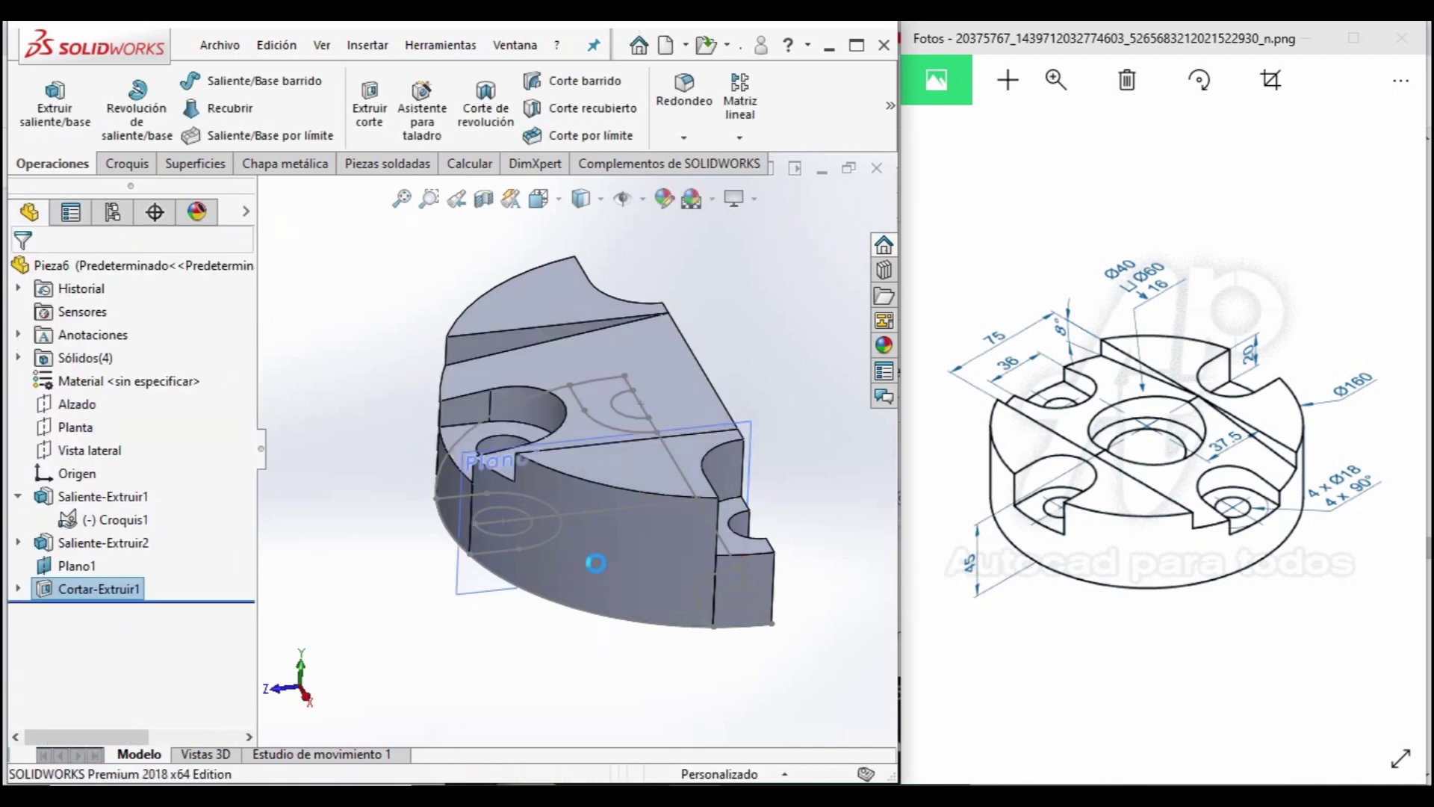
mouse_move(549, 526)
middle_down()
mouse_move(507, 600)
mouse_move(549, 555)
mouse_move(548, 578)
mouse_move(556, 552)
middle_up()
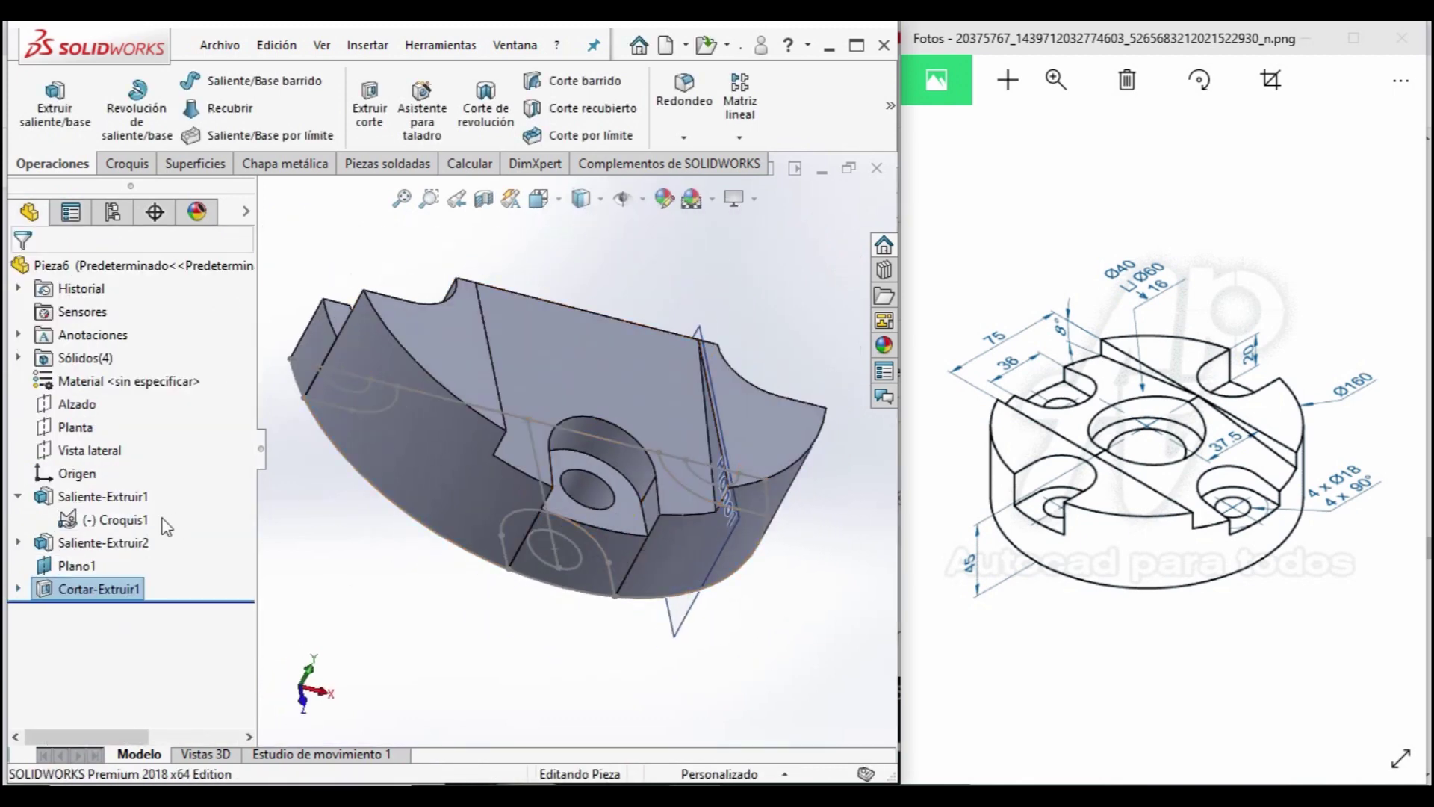
Hide Croquis1 and Plano1 in the feature tree.
right_click(112, 519)
click(118, 428)
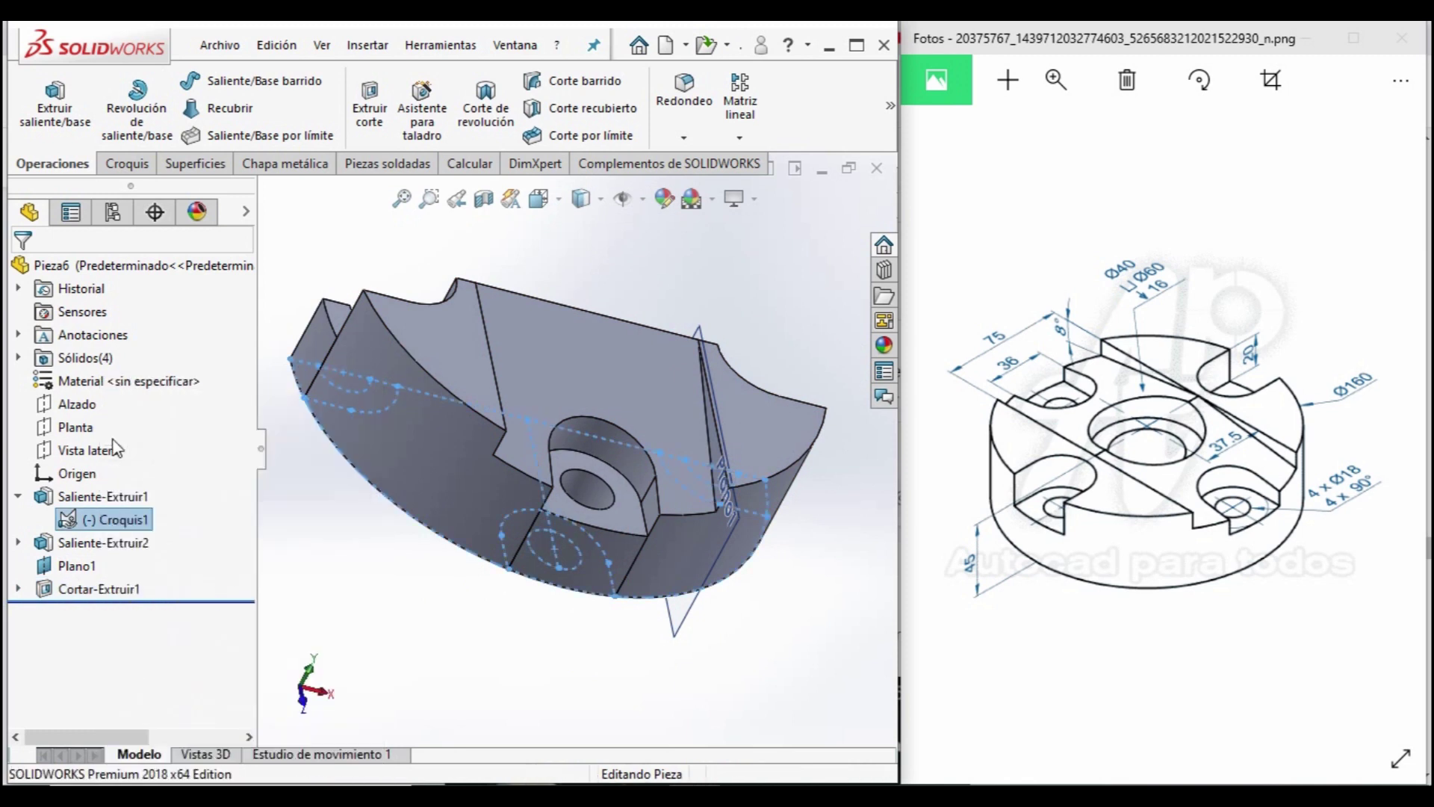
middle_drag(597, 590, 623, 577)
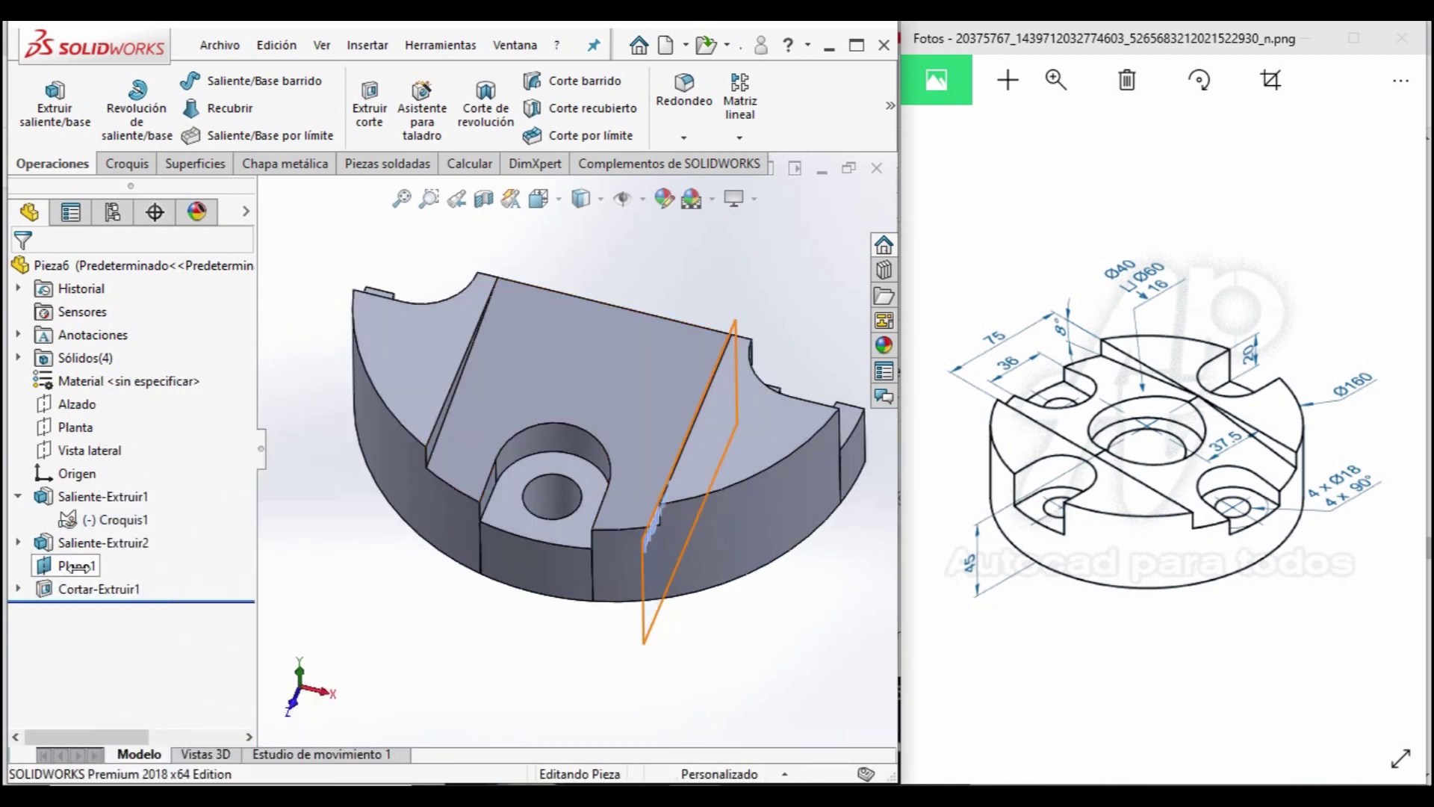
right_click(71, 566)
click(130, 327)
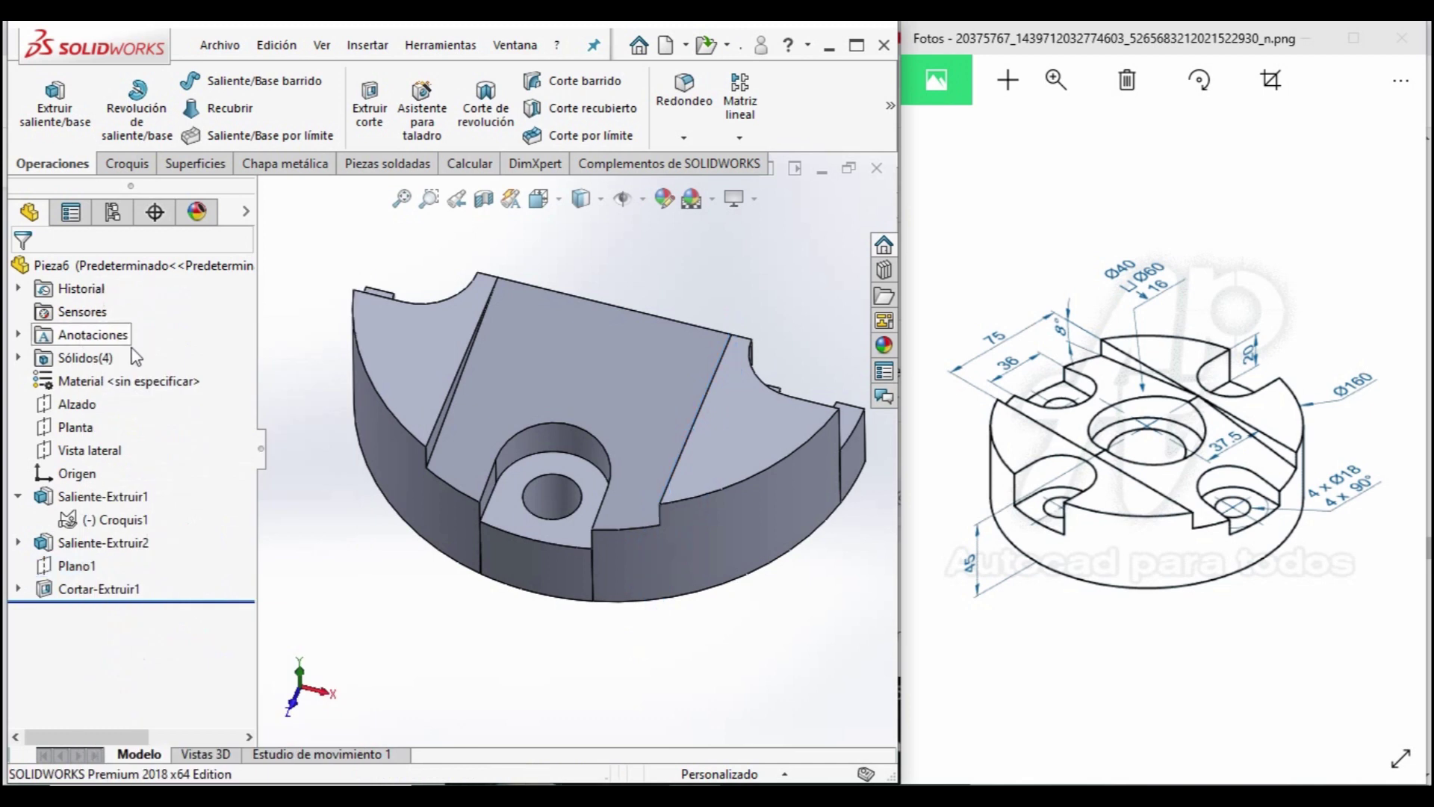
middle_drag(591, 583, 747, 523)
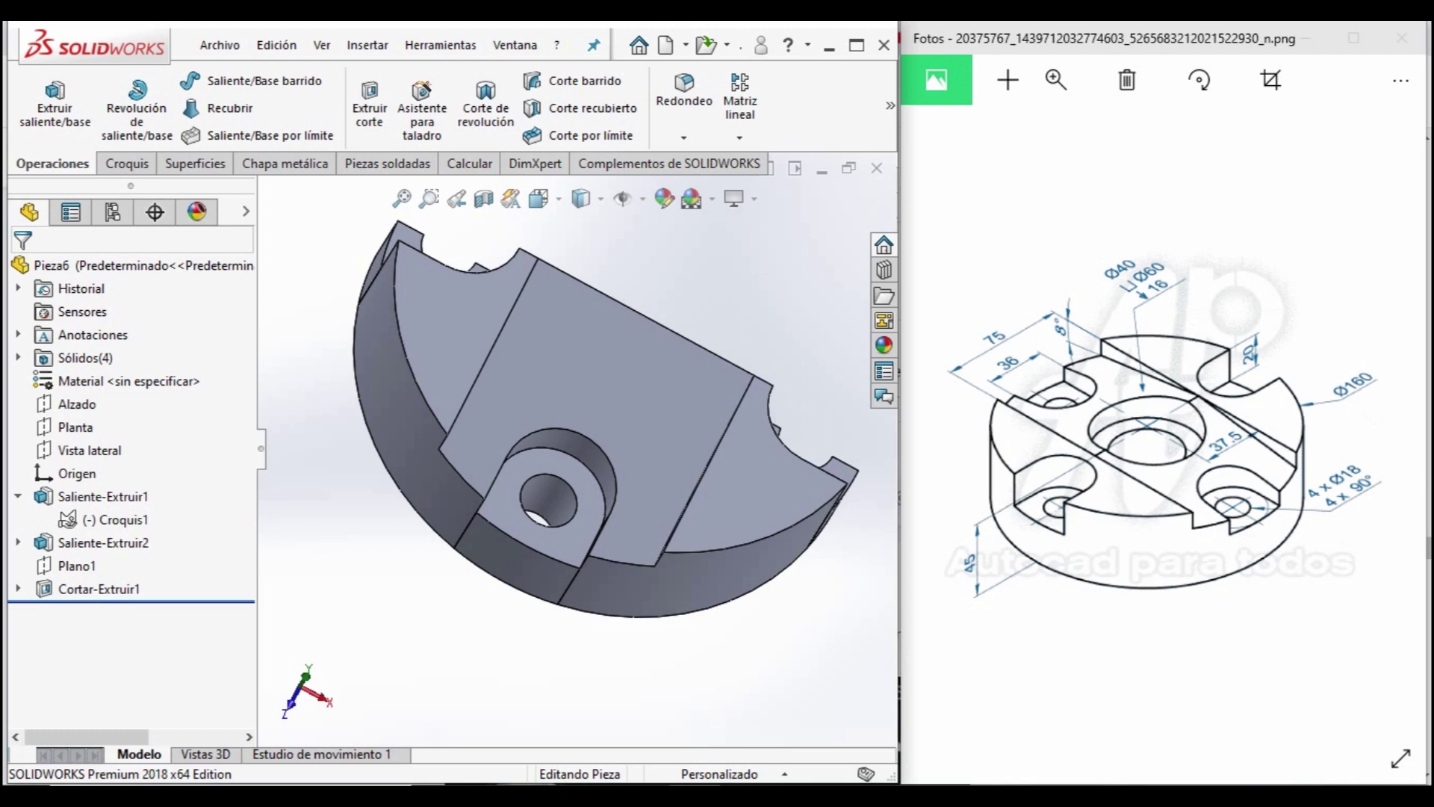
Start a Hole Wizard counterbore with custom sizes 40 mm, 60 mm and 16 mm.
click(423, 107)
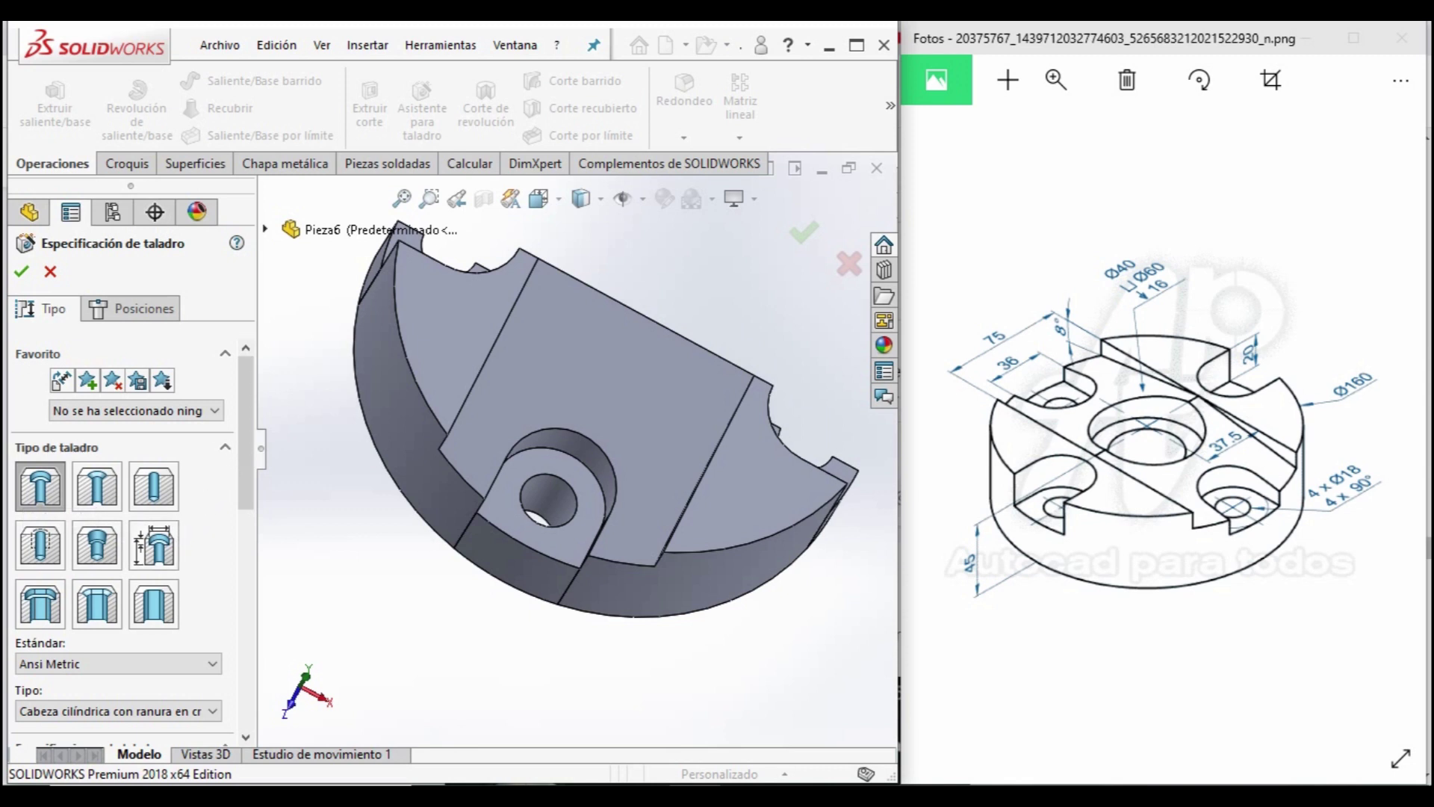
drag(241, 427, 222, 543)
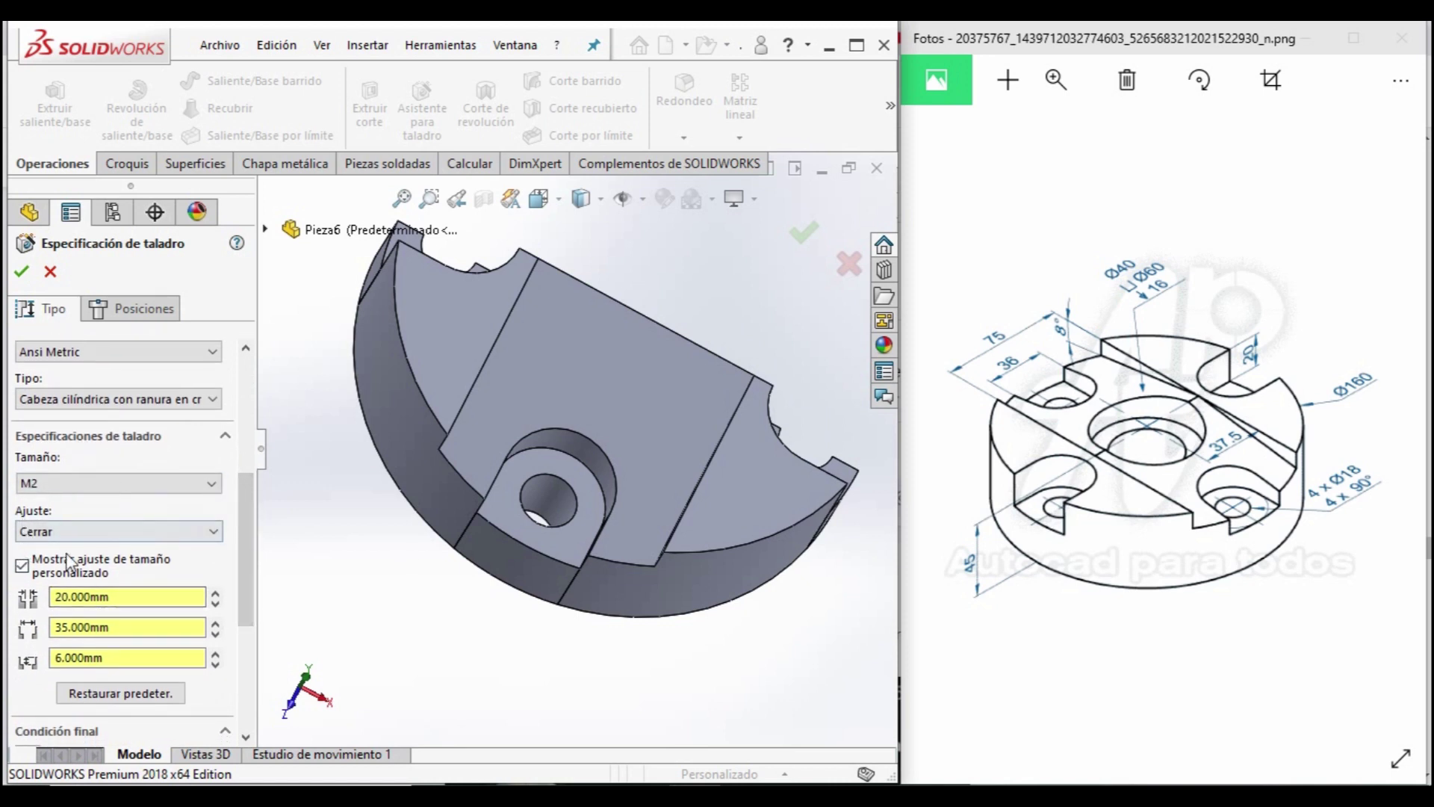
click(20, 565)
click(84, 602)
key(Tab)
text(3)
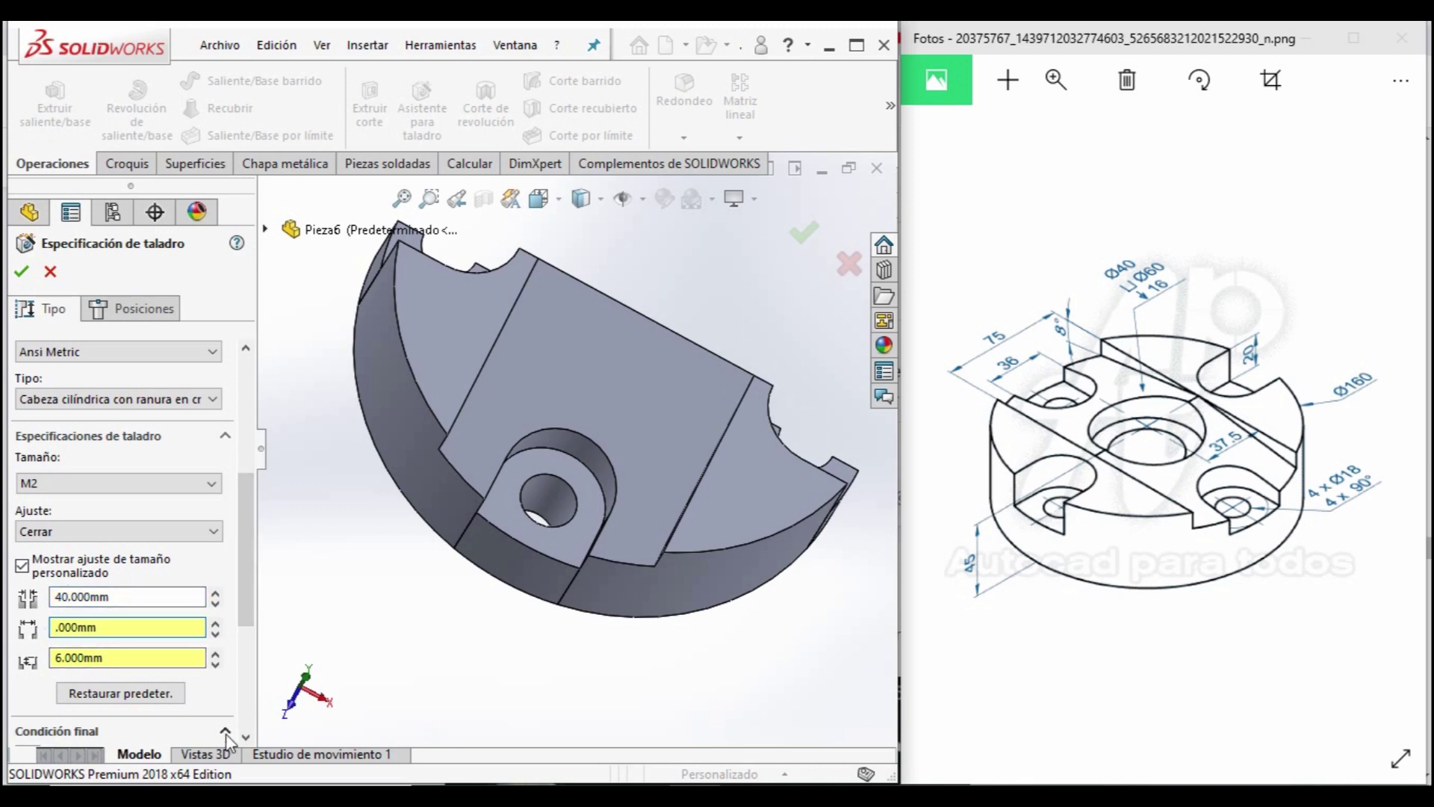
click(57, 659)
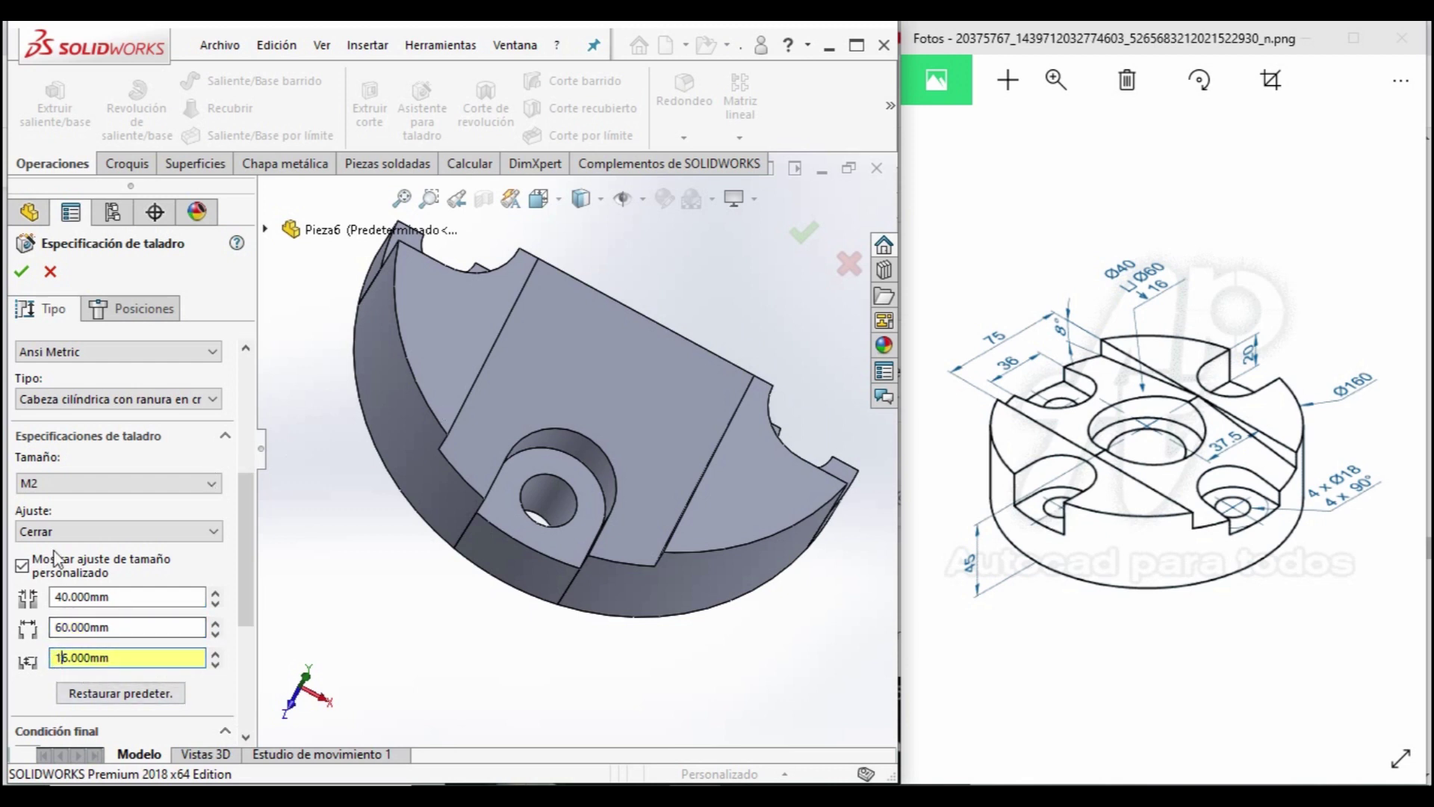
click(121, 310)
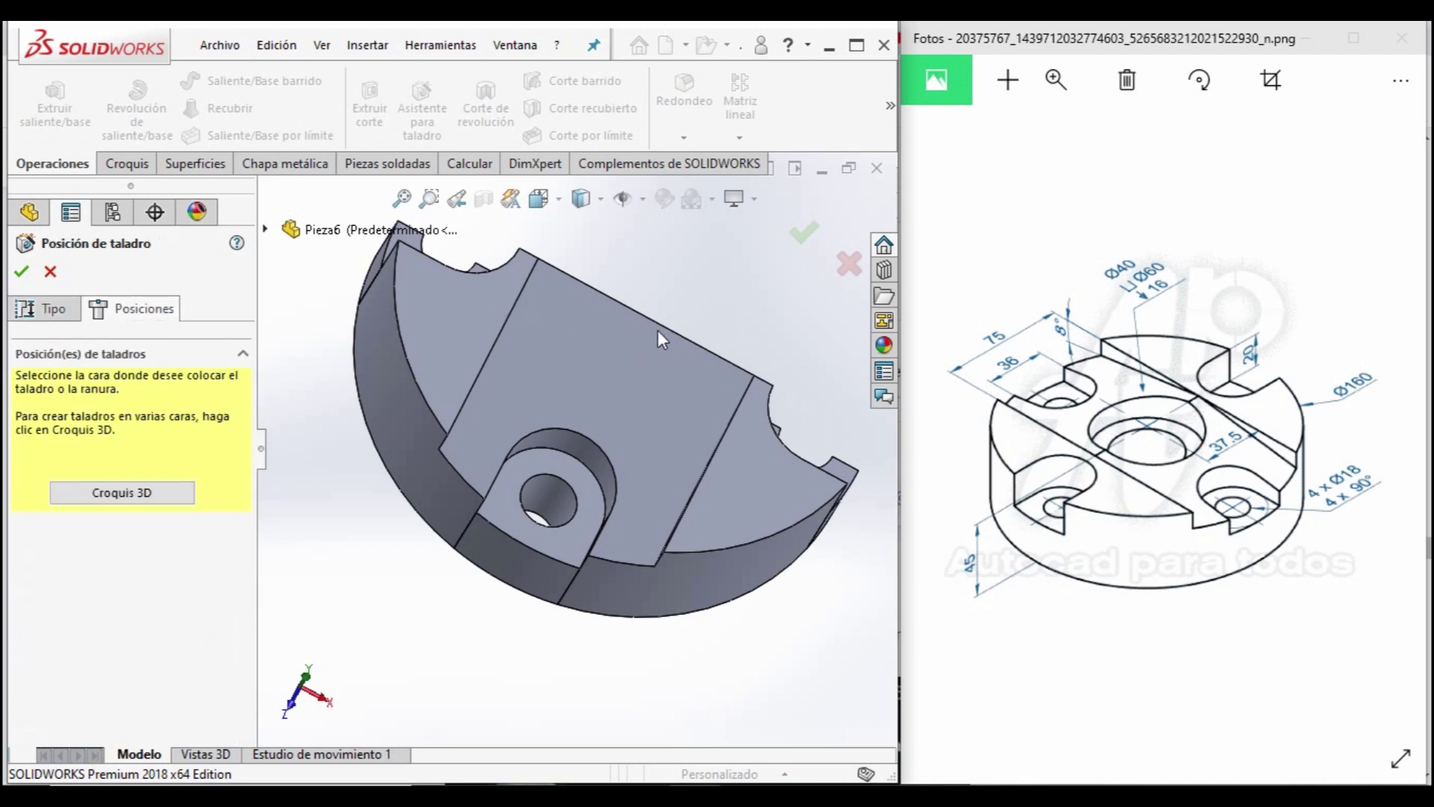
Place a trial hole point on the top edge, then cancel that attempt.
click(635, 326)
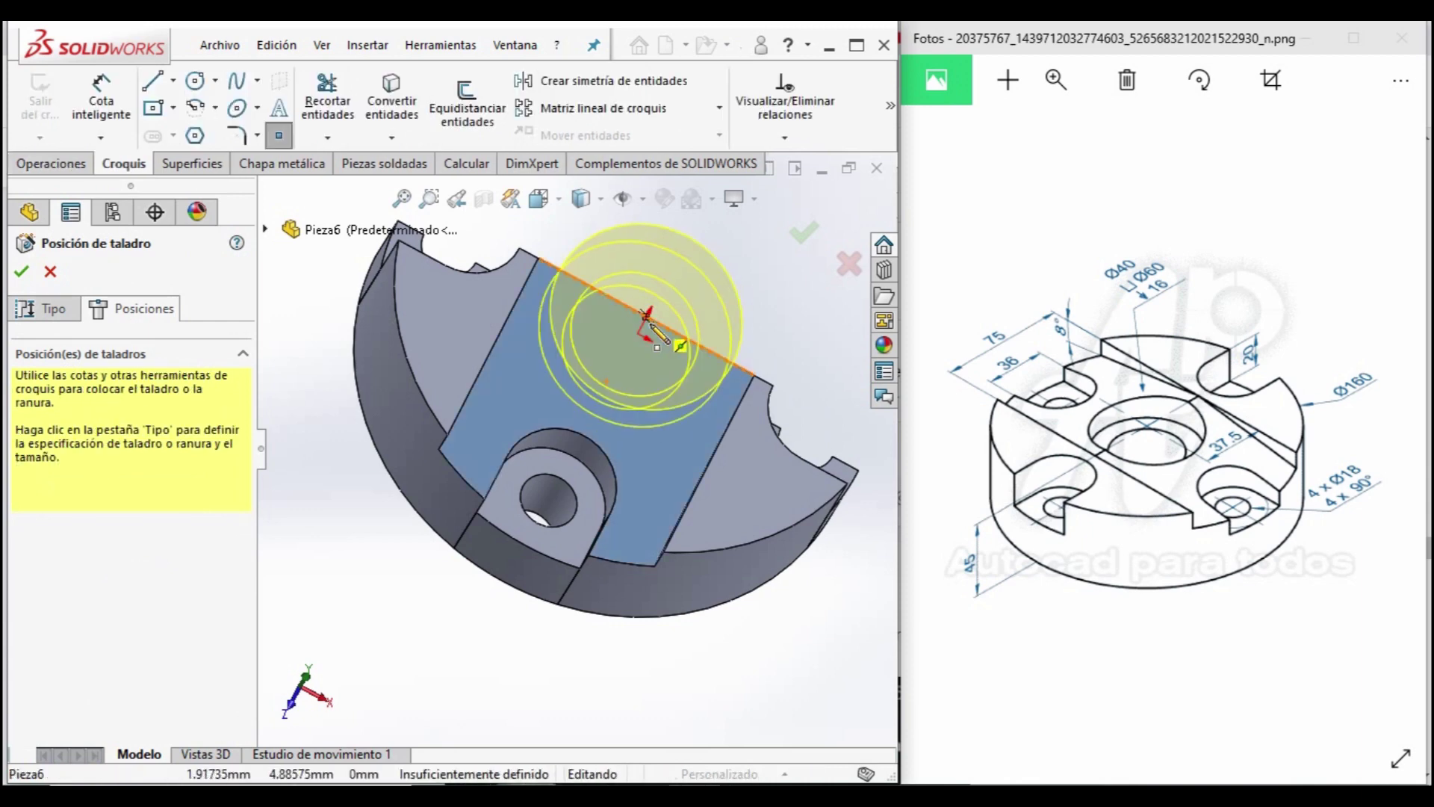
click(645, 317)
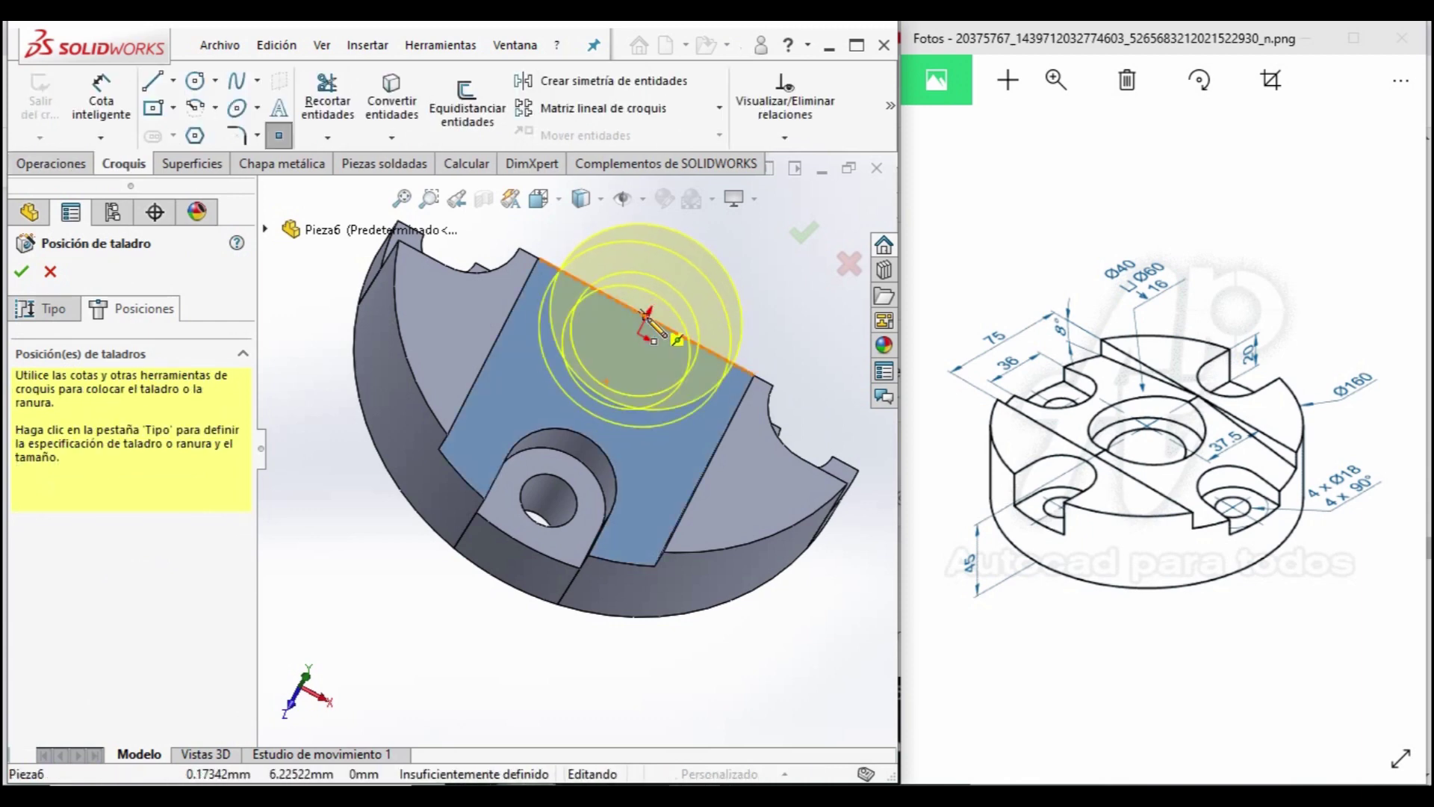
middle_drag(647, 318, 667, 377)
middle_drag(637, 267, 652, 393)
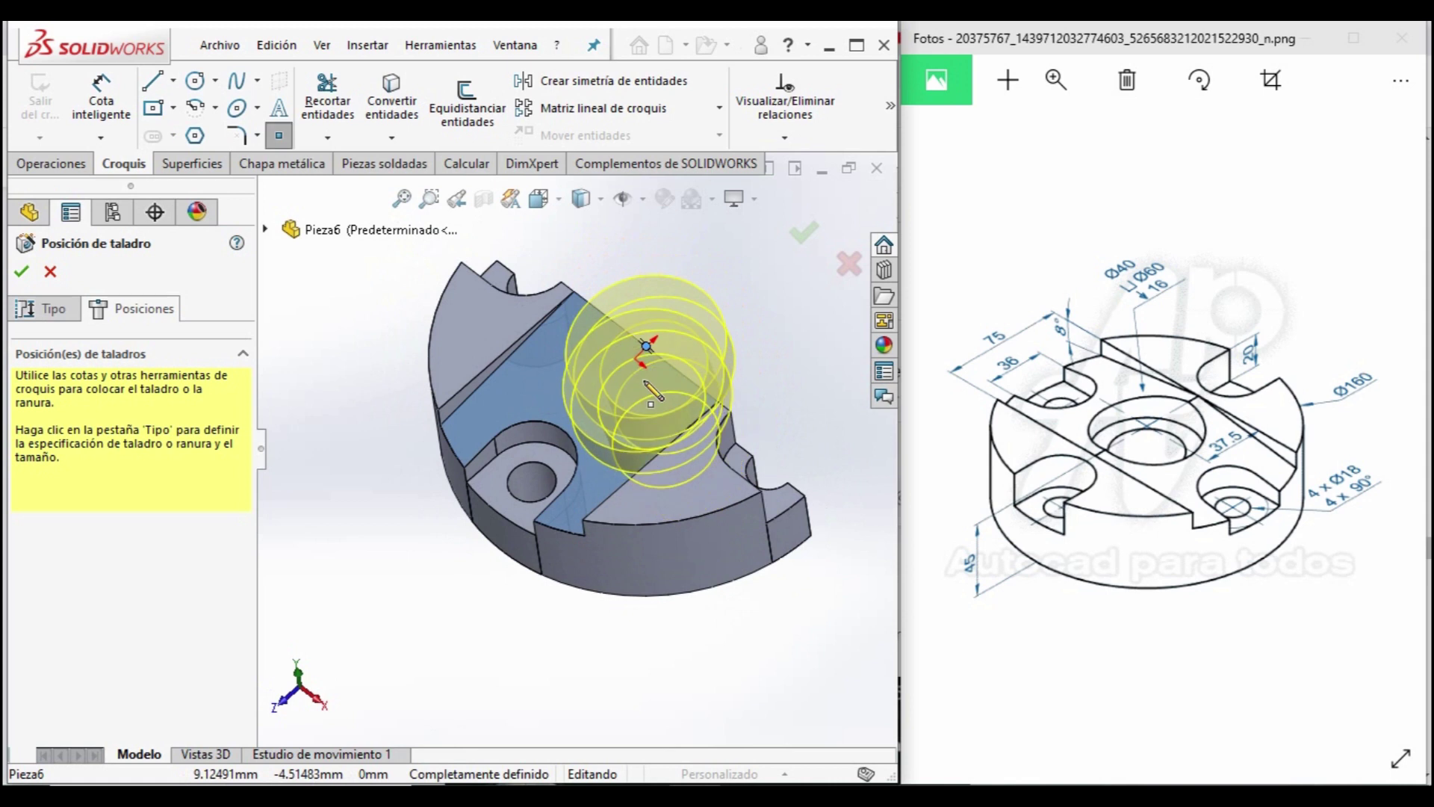
key(Escape)
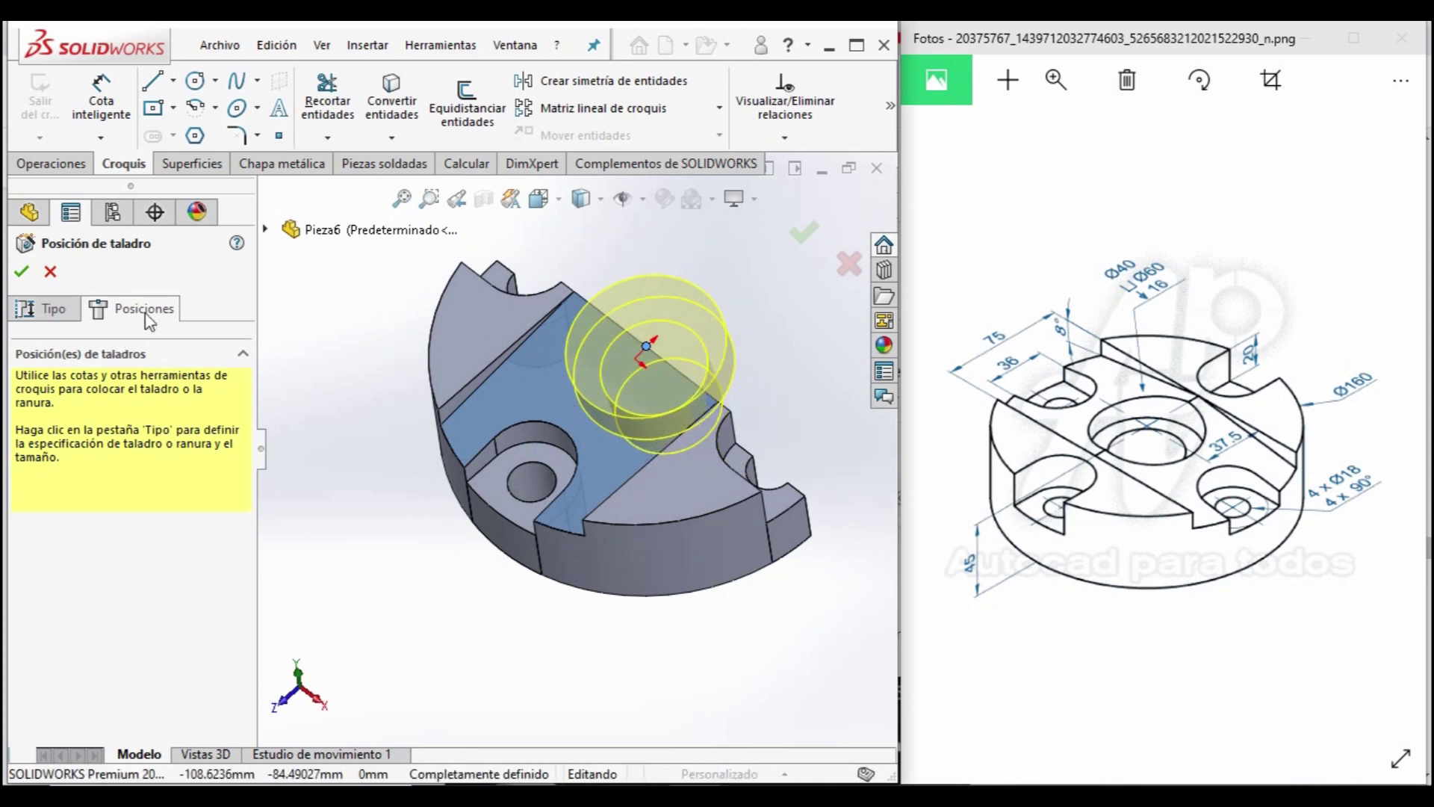
click(50, 271)
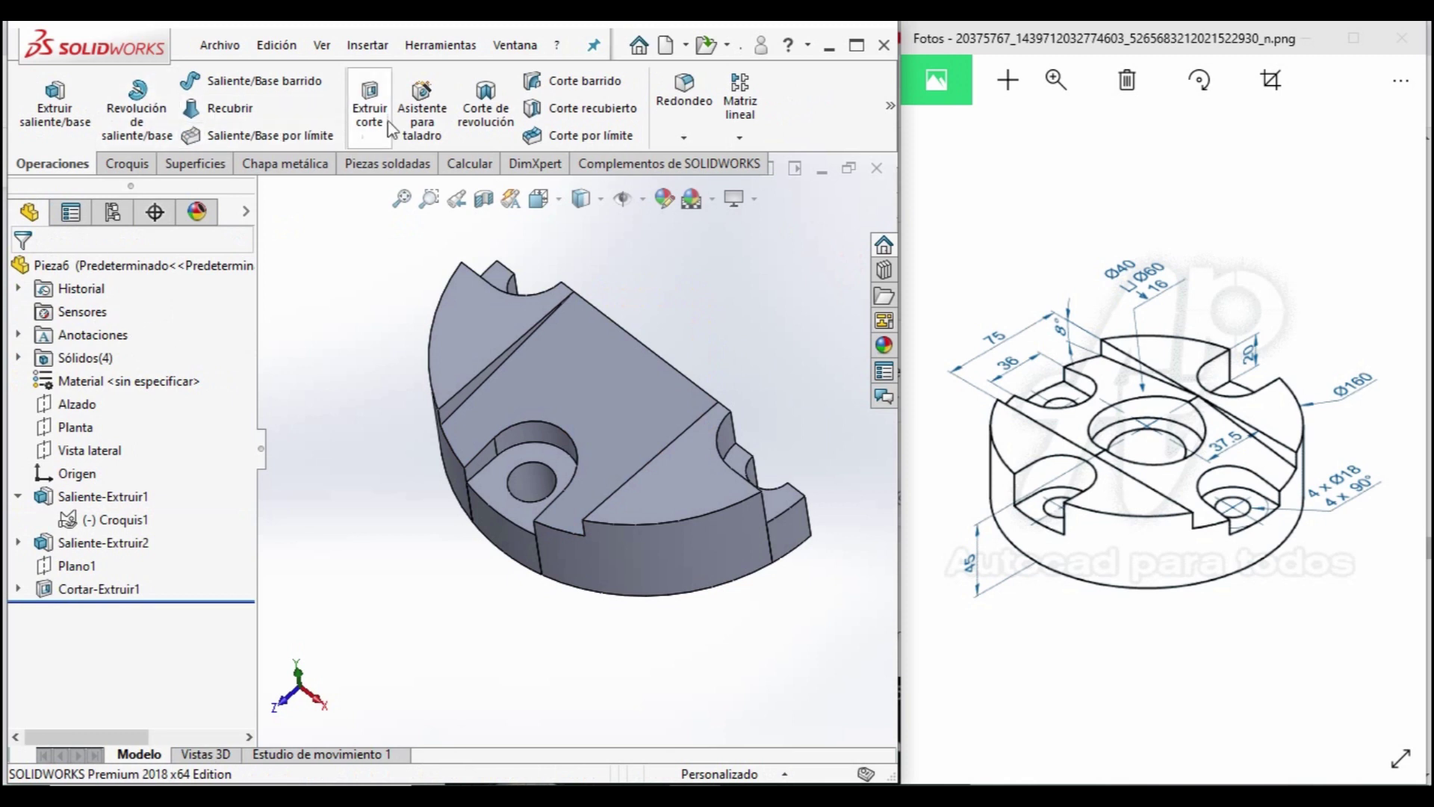
Rerun the hole and centre the counterbore on the flat face's edge.
click(423, 111)
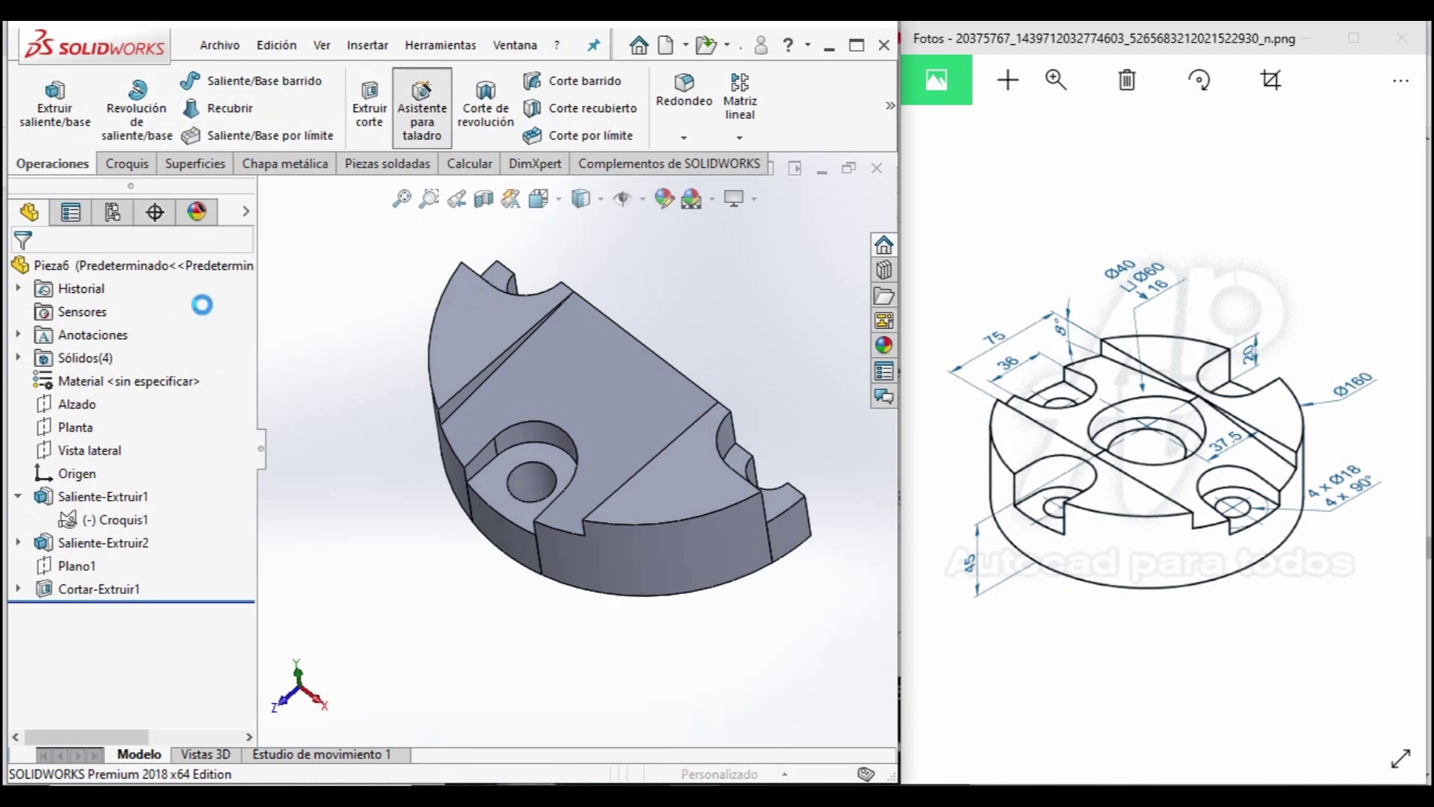
click(134, 307)
click(655, 464)
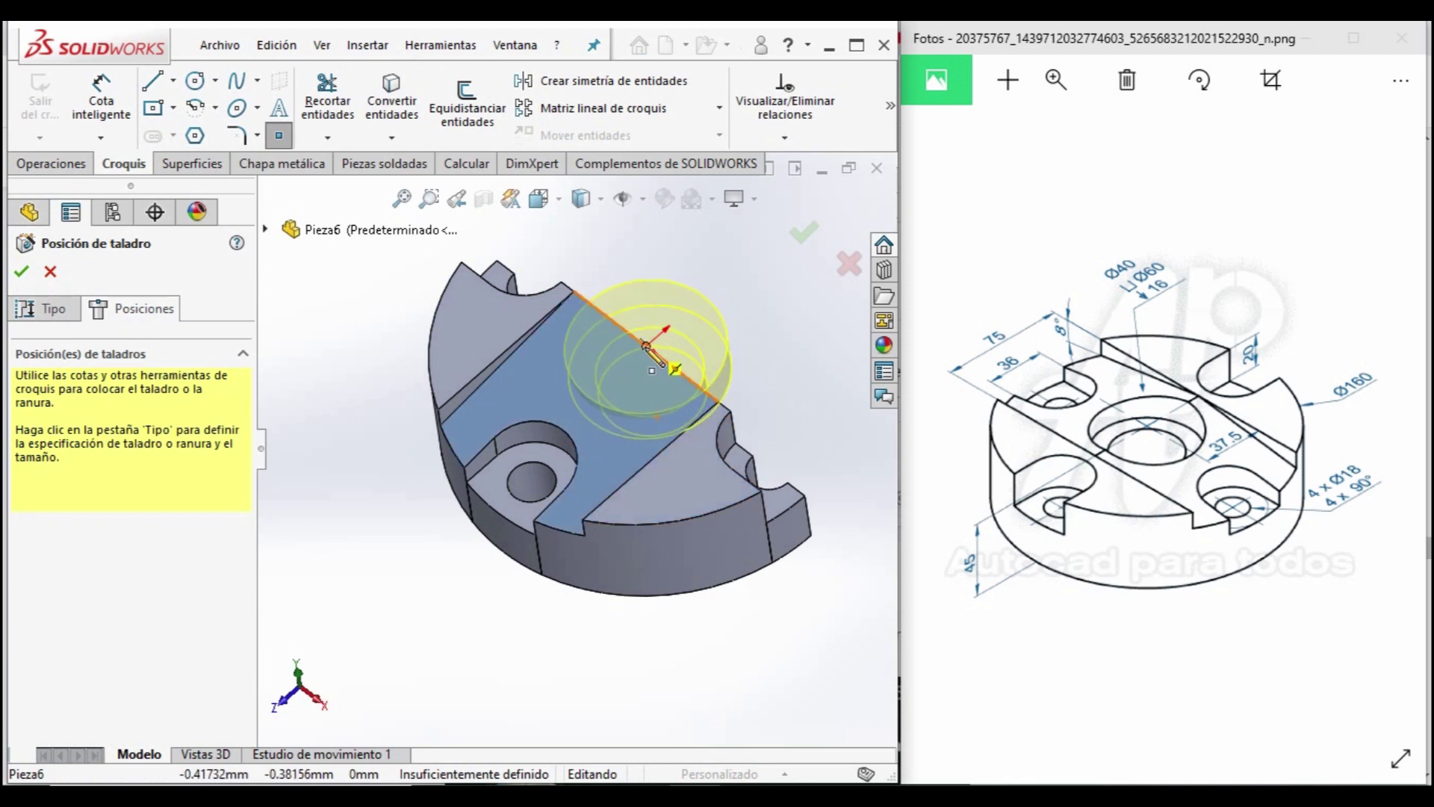
middle_drag(647, 346, 609, 366)
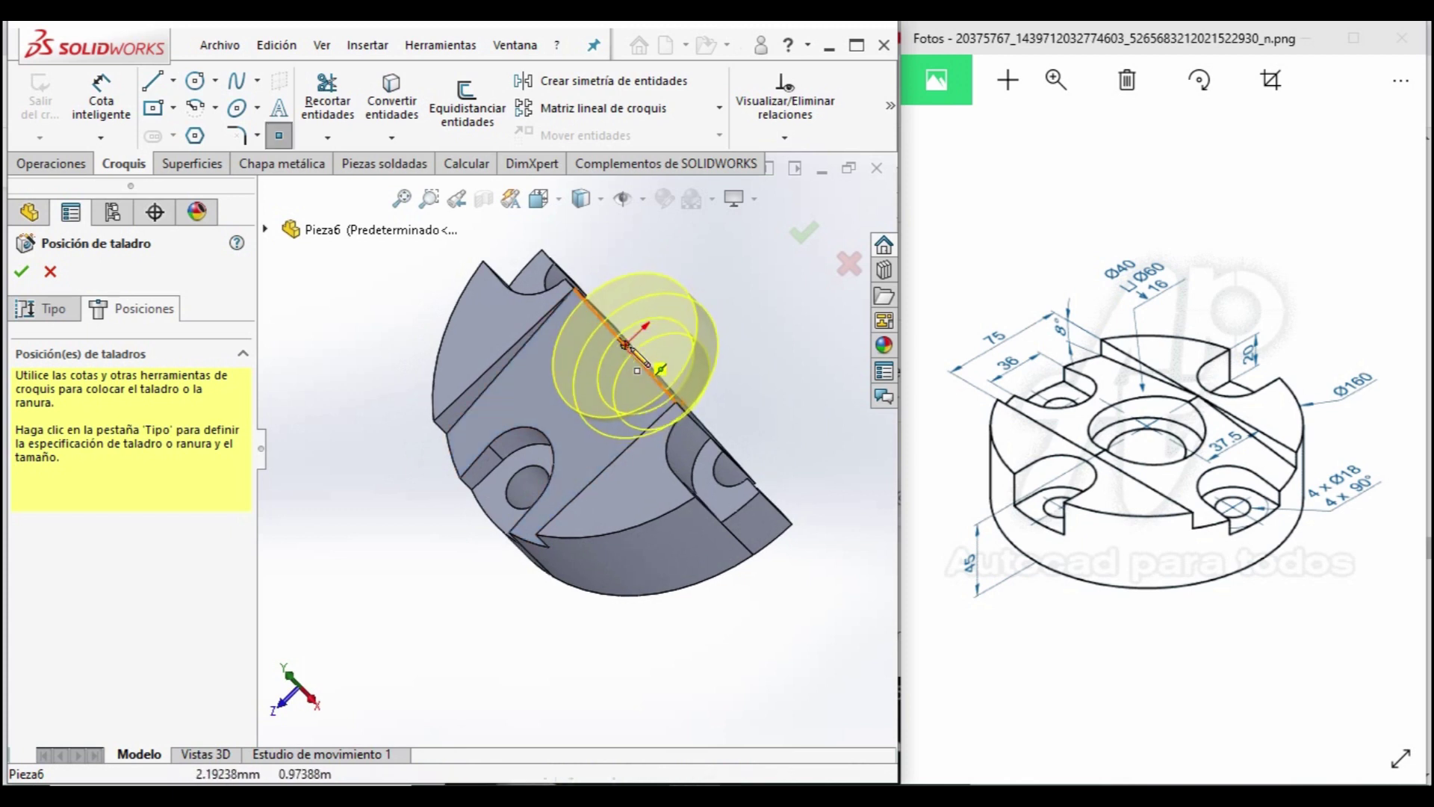
click(625, 345)
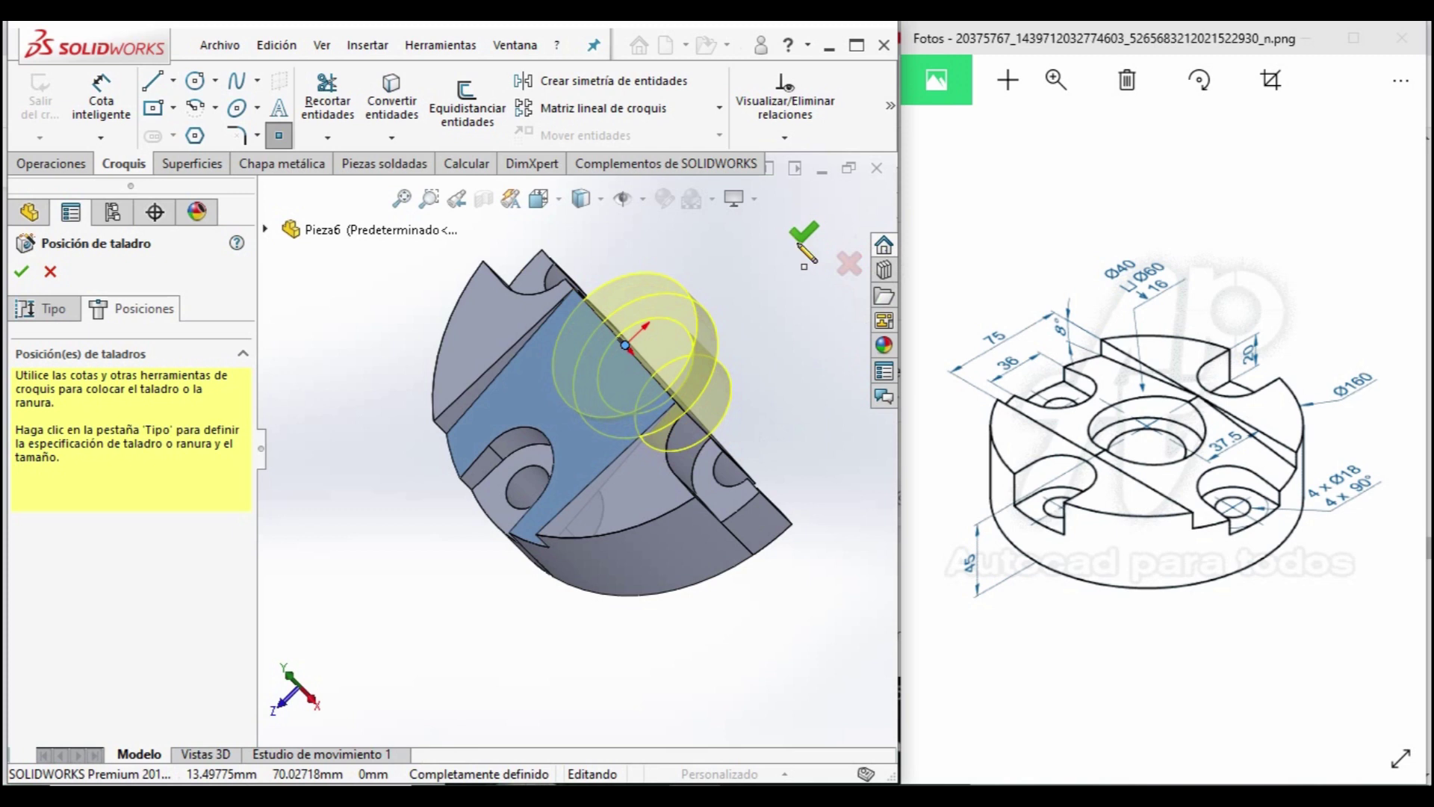
click(804, 237)
mouse_move(717, 427)
middle_down()
mouse_move(682, 513)
mouse_move(799, 554)
middle_up()
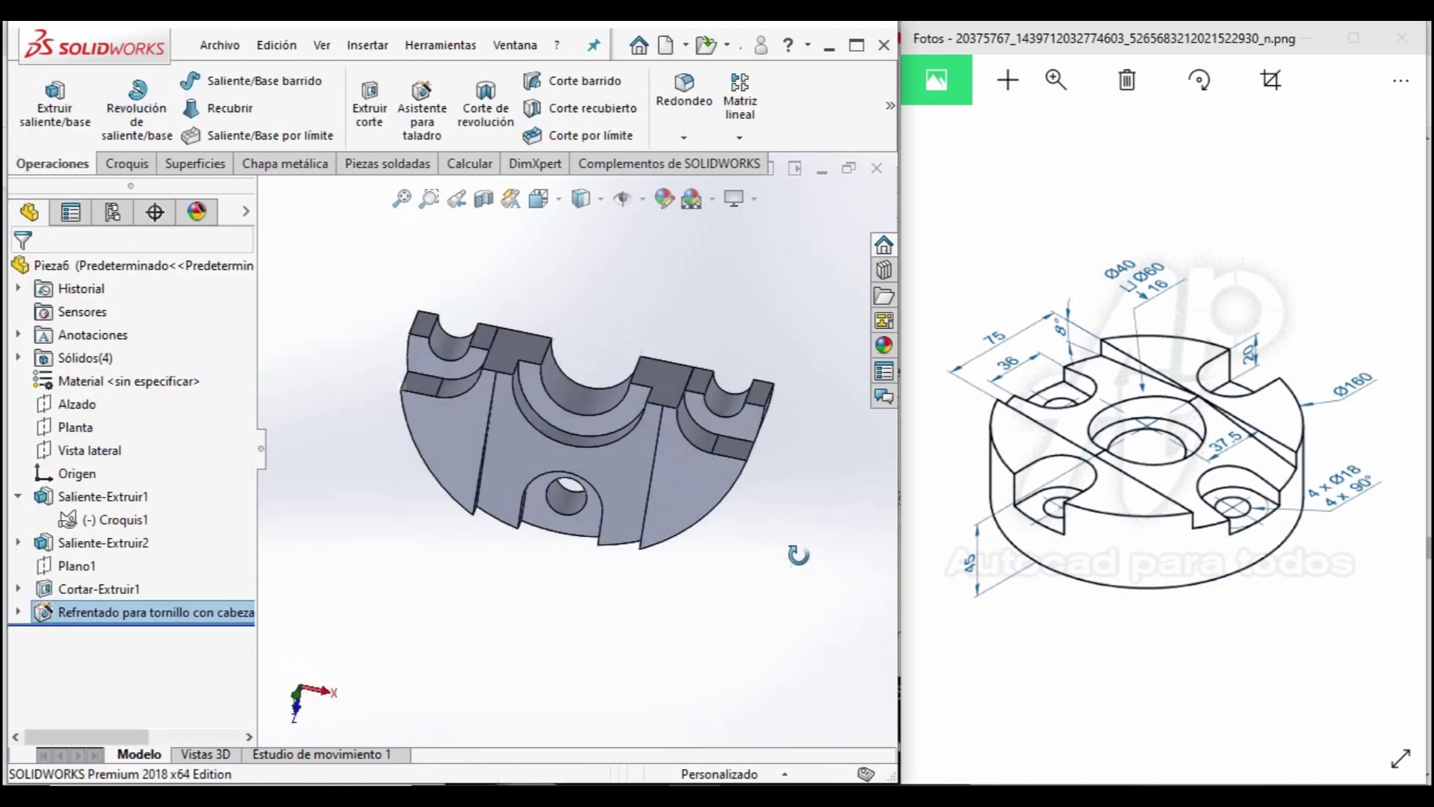
Mirror the half-part body with Simetría across its flat face.
middle_drag(799, 555, 761, 453)
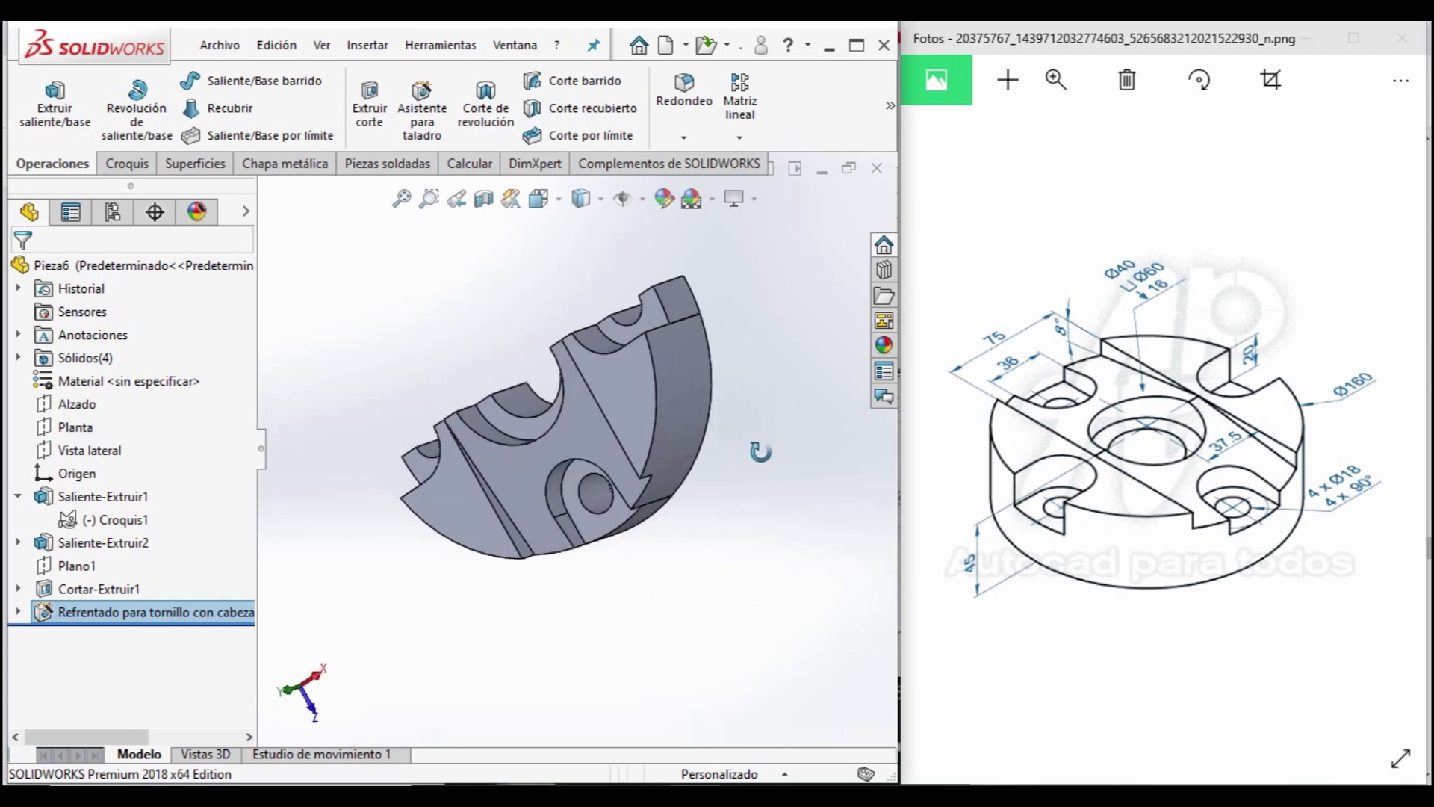
click(739, 137)
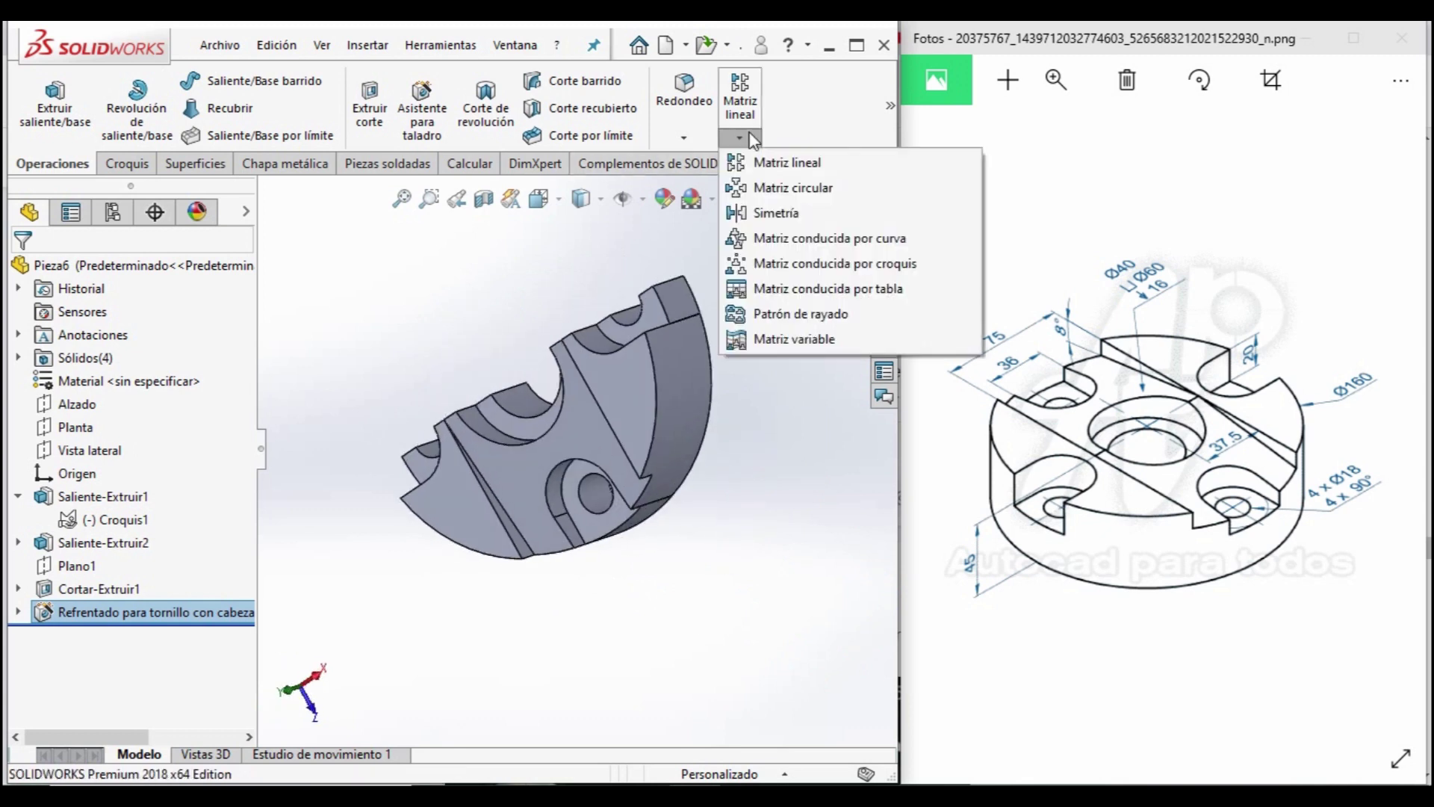
click(747, 213)
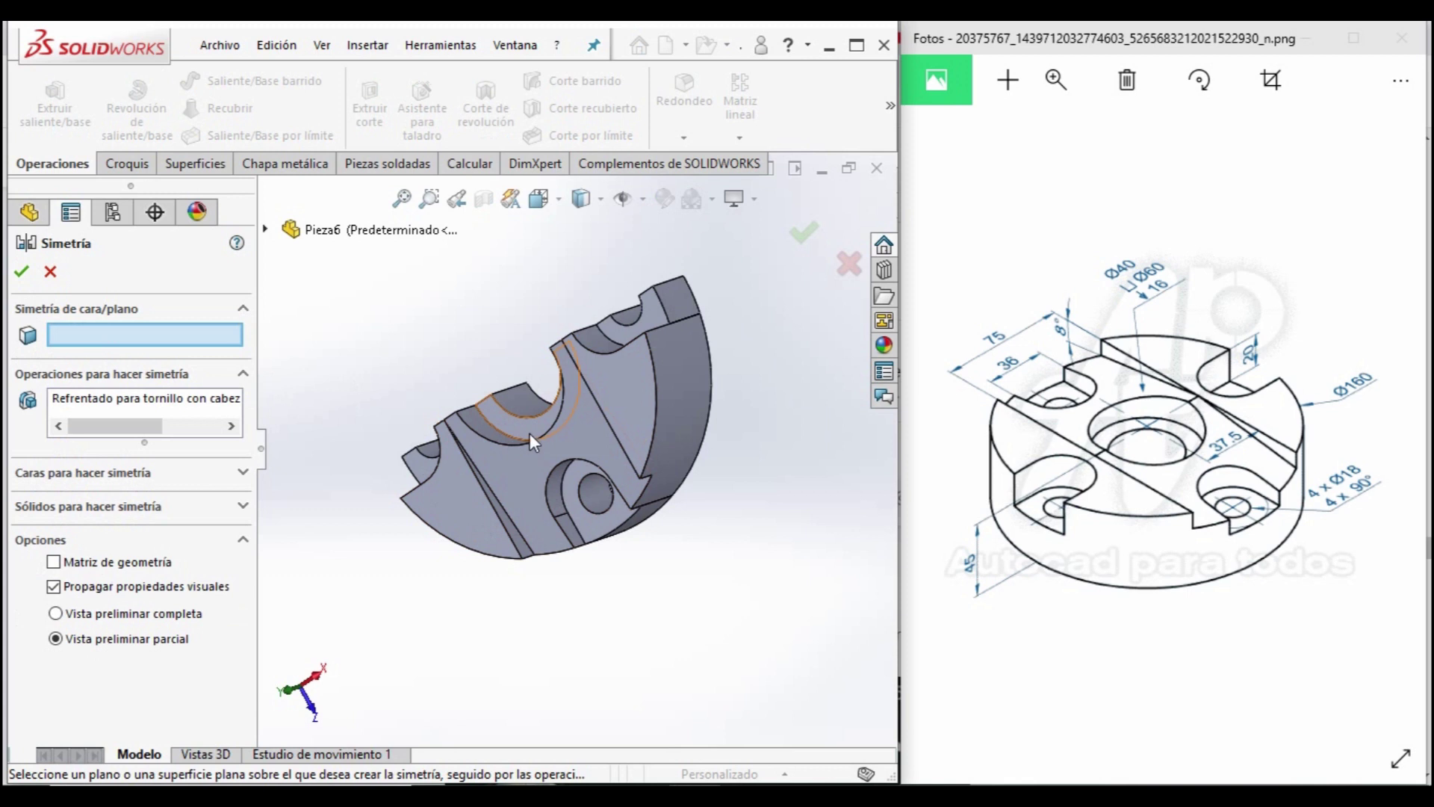
middle_drag(531, 435, 352, 387)
click(477, 408)
middle_drag(401, 499, 343, 426)
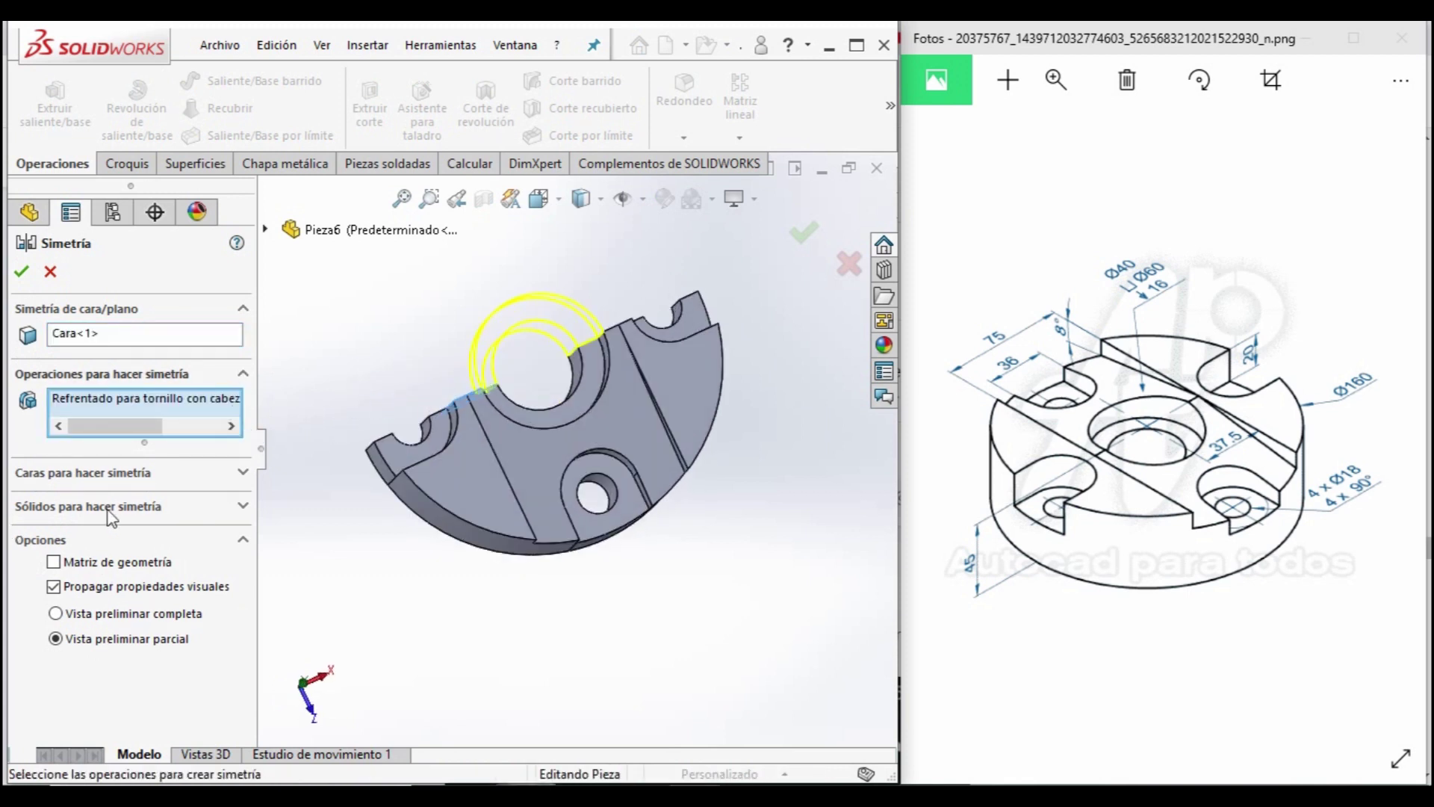
click(78, 511)
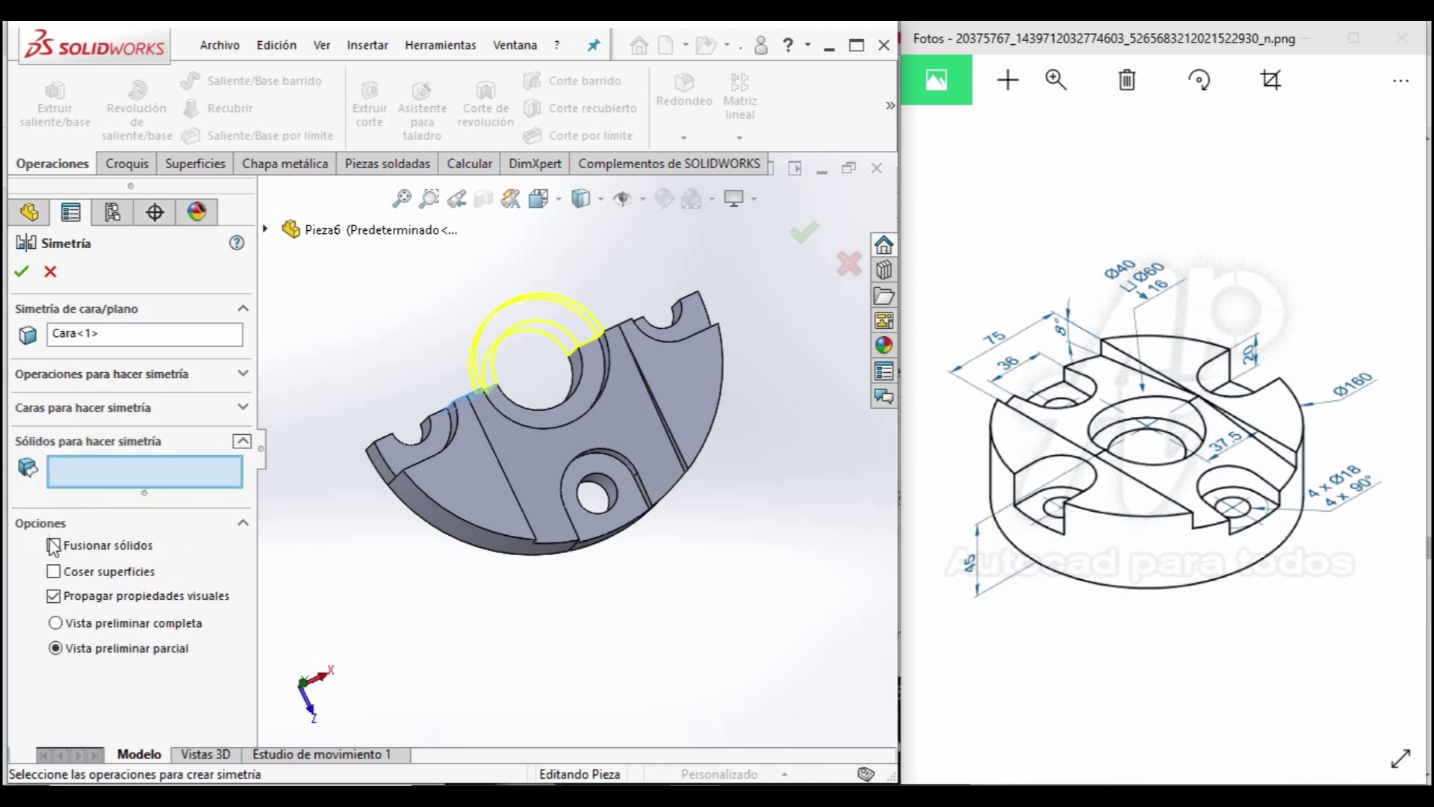
click(476, 514)
middle_drag(535, 518, 598, 478)
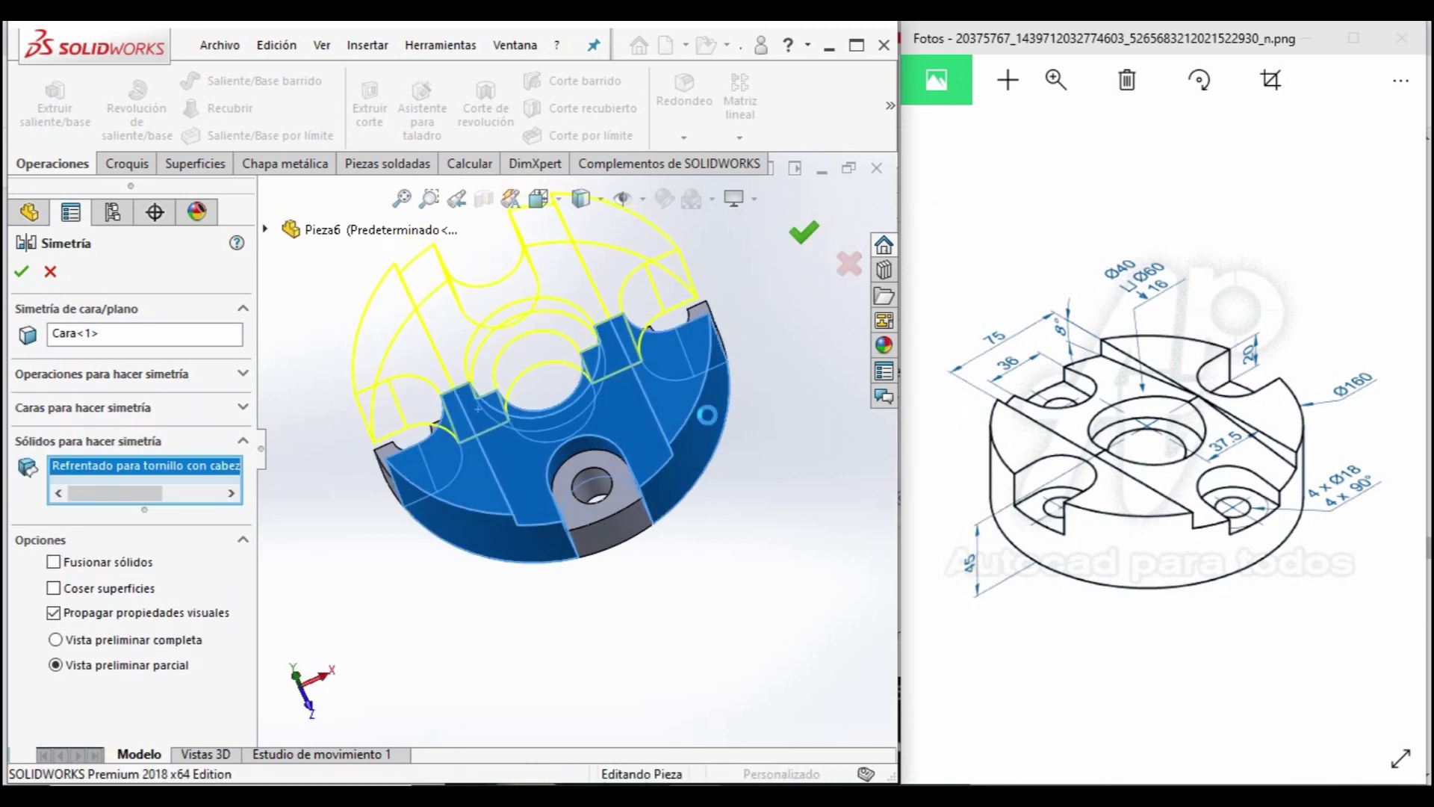
click(804, 231)
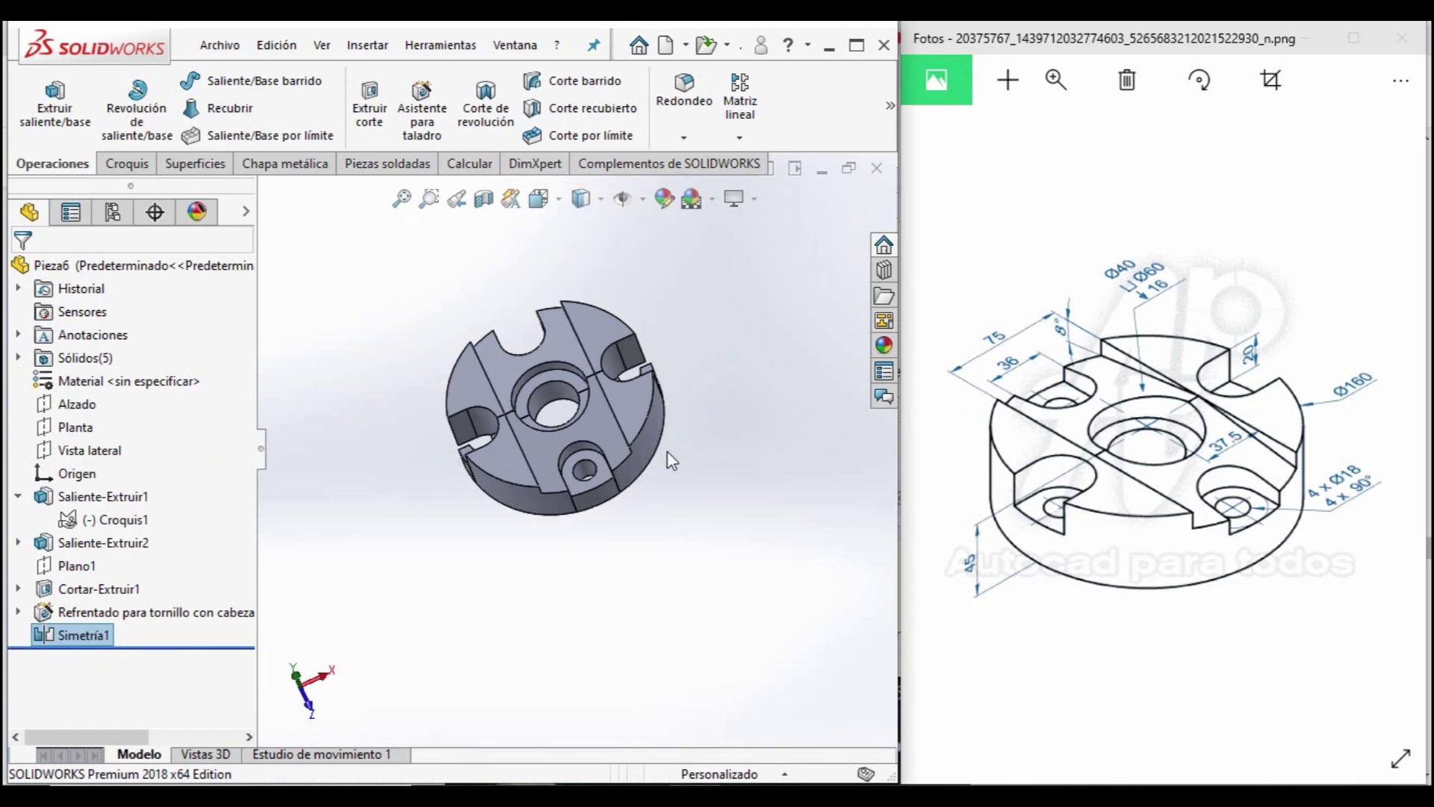
Edit Simetría1 and clear its list of mirrored bodies.
key(ctrl+7)
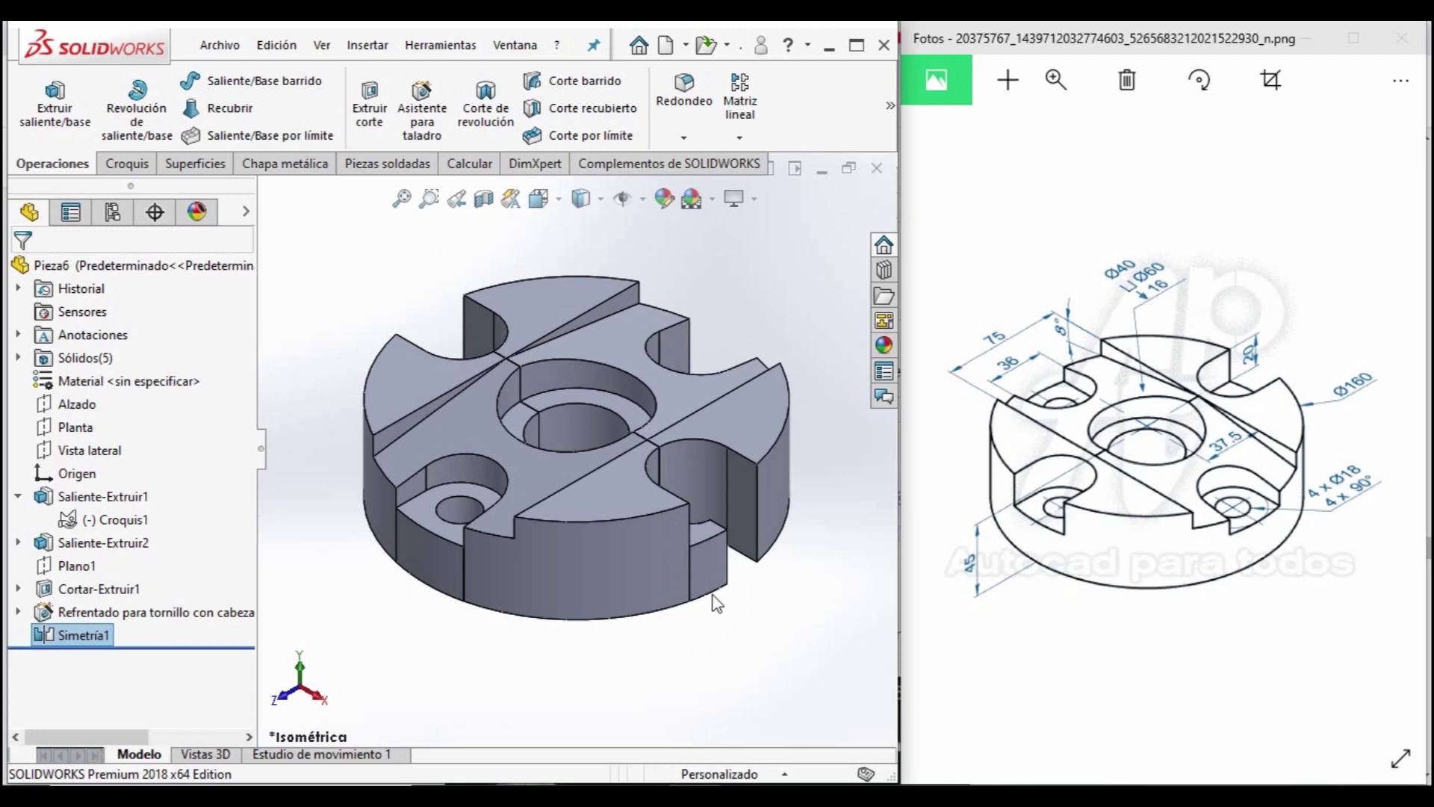
middle_drag(732, 517, 706, 603)
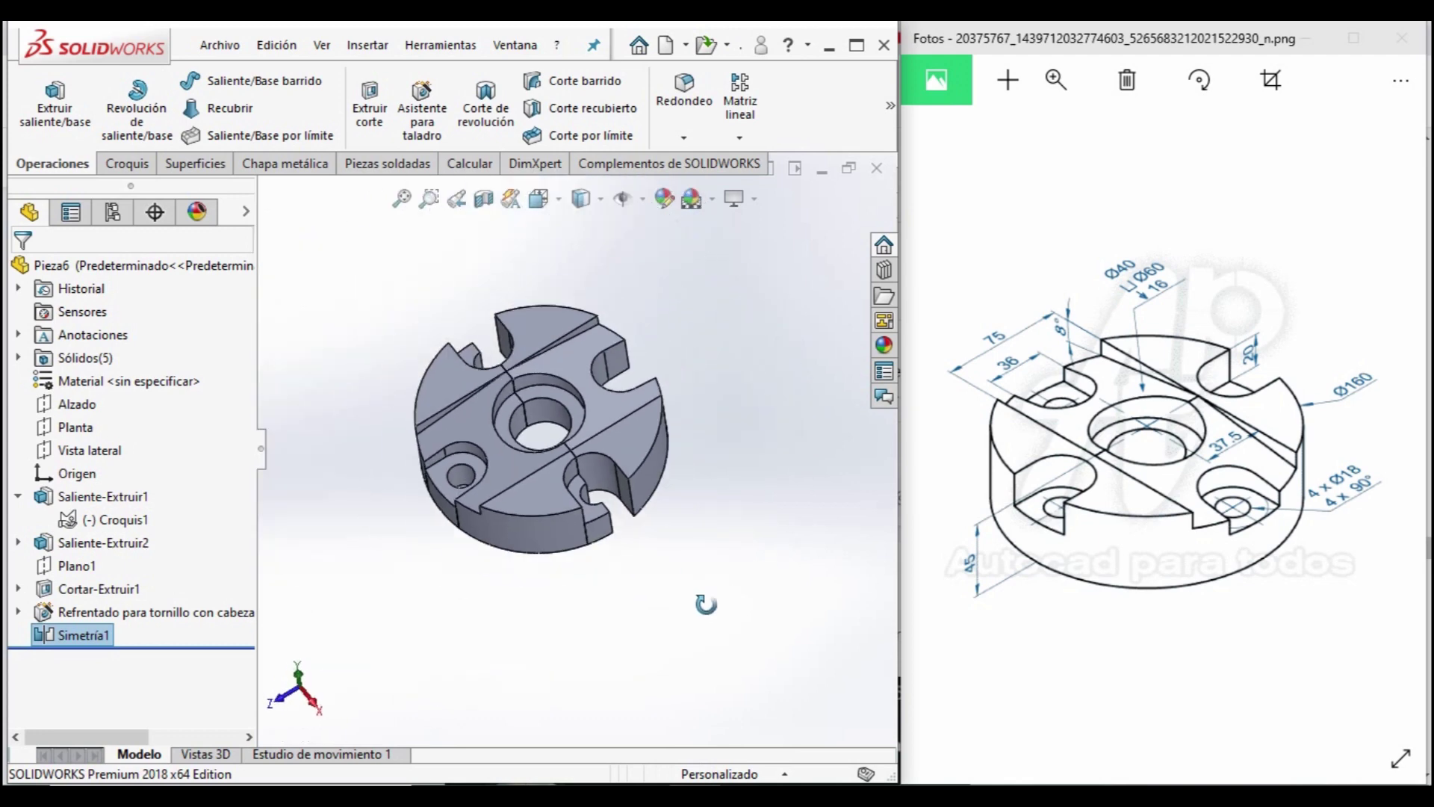
scroll(441, 441, down, 3)
scroll(441, 441, down, 2)
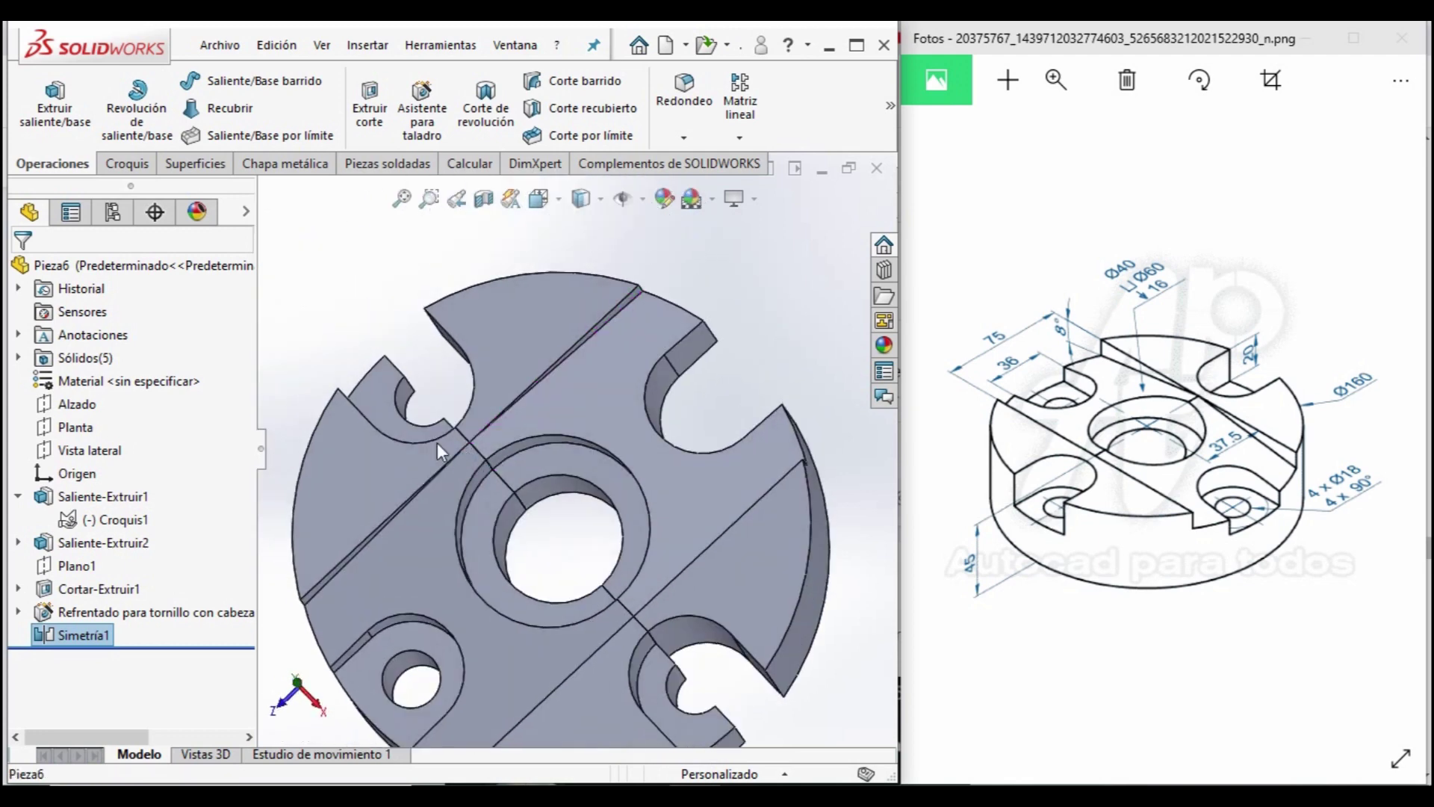
right_click(45, 642)
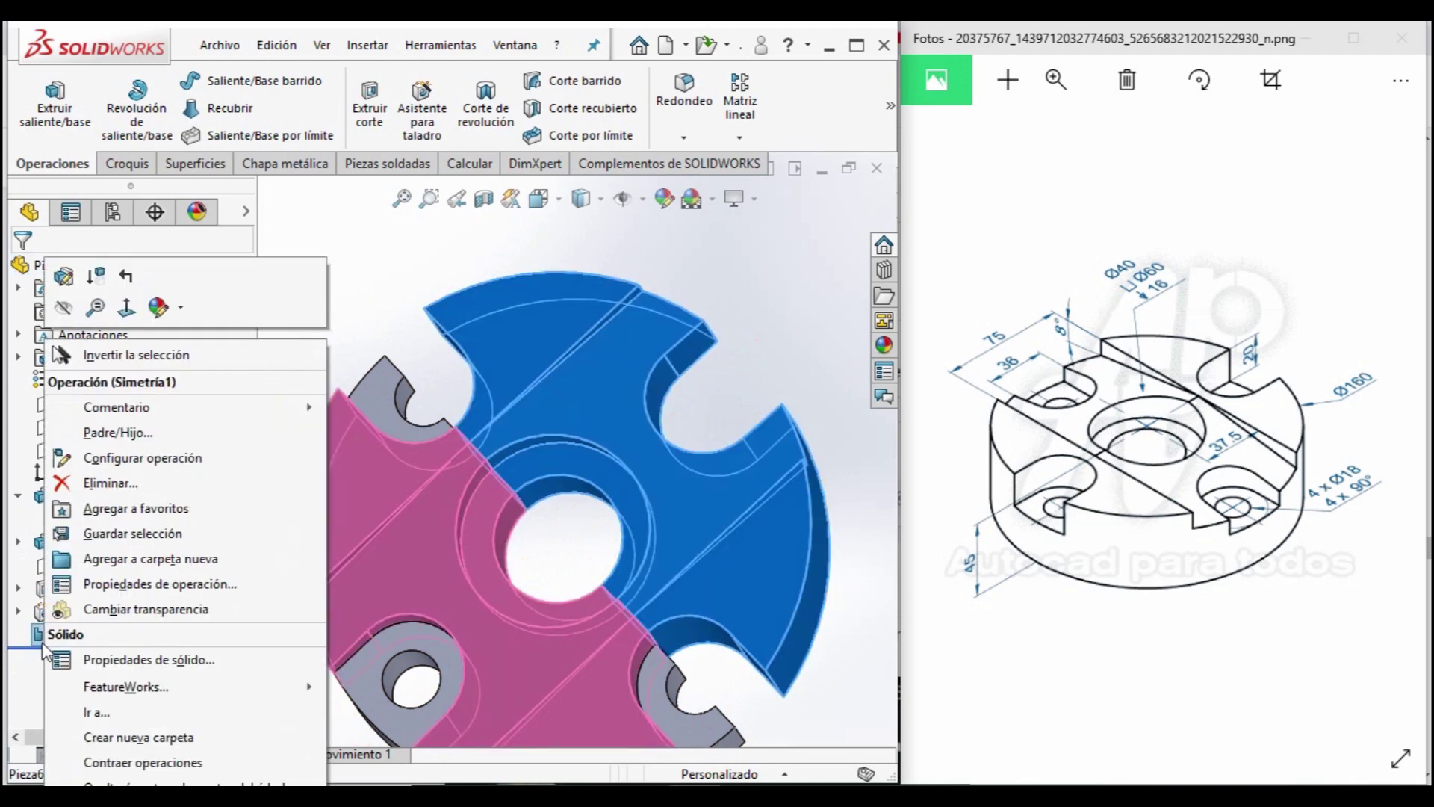
click(373, 474)
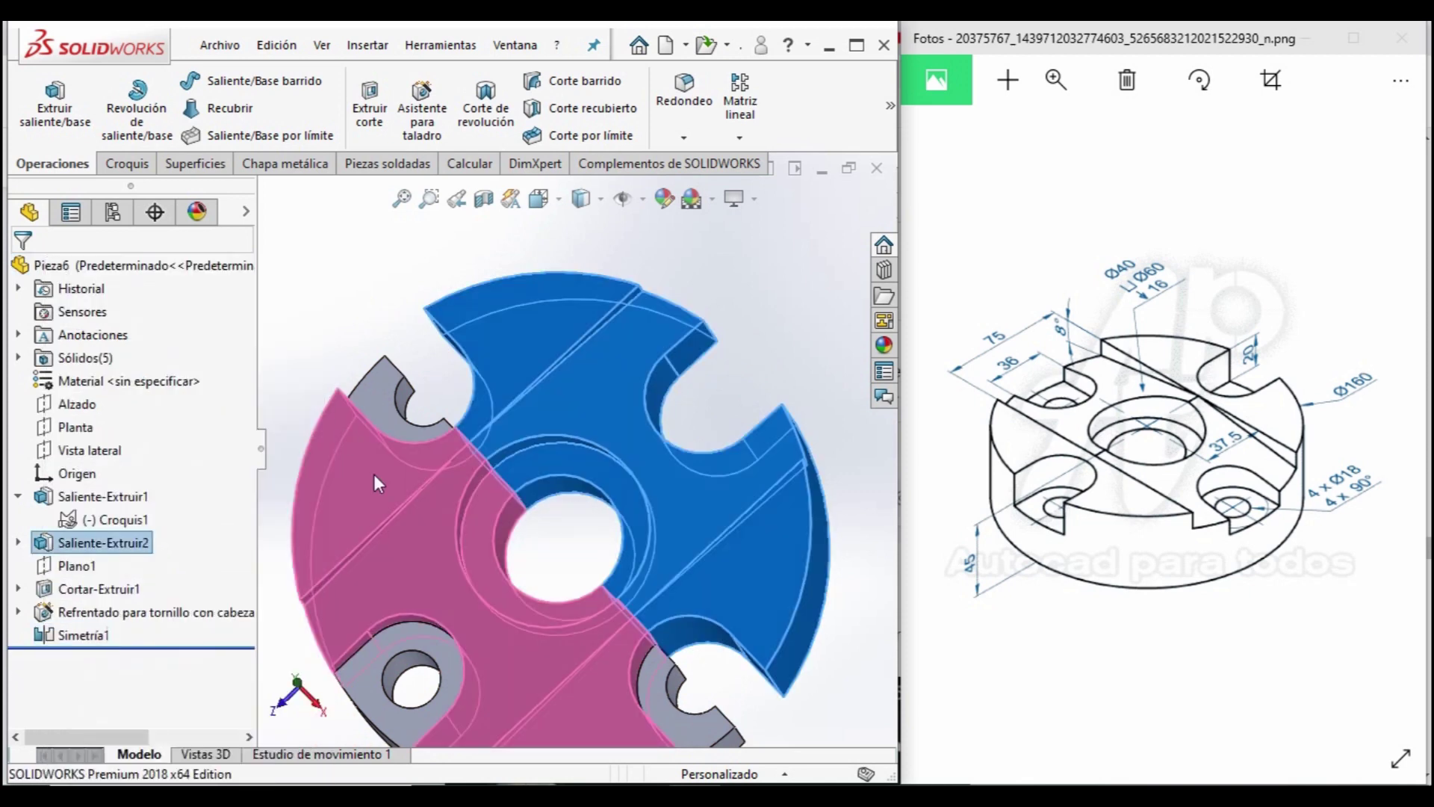
right_click(165, 416)
click(322, 417)
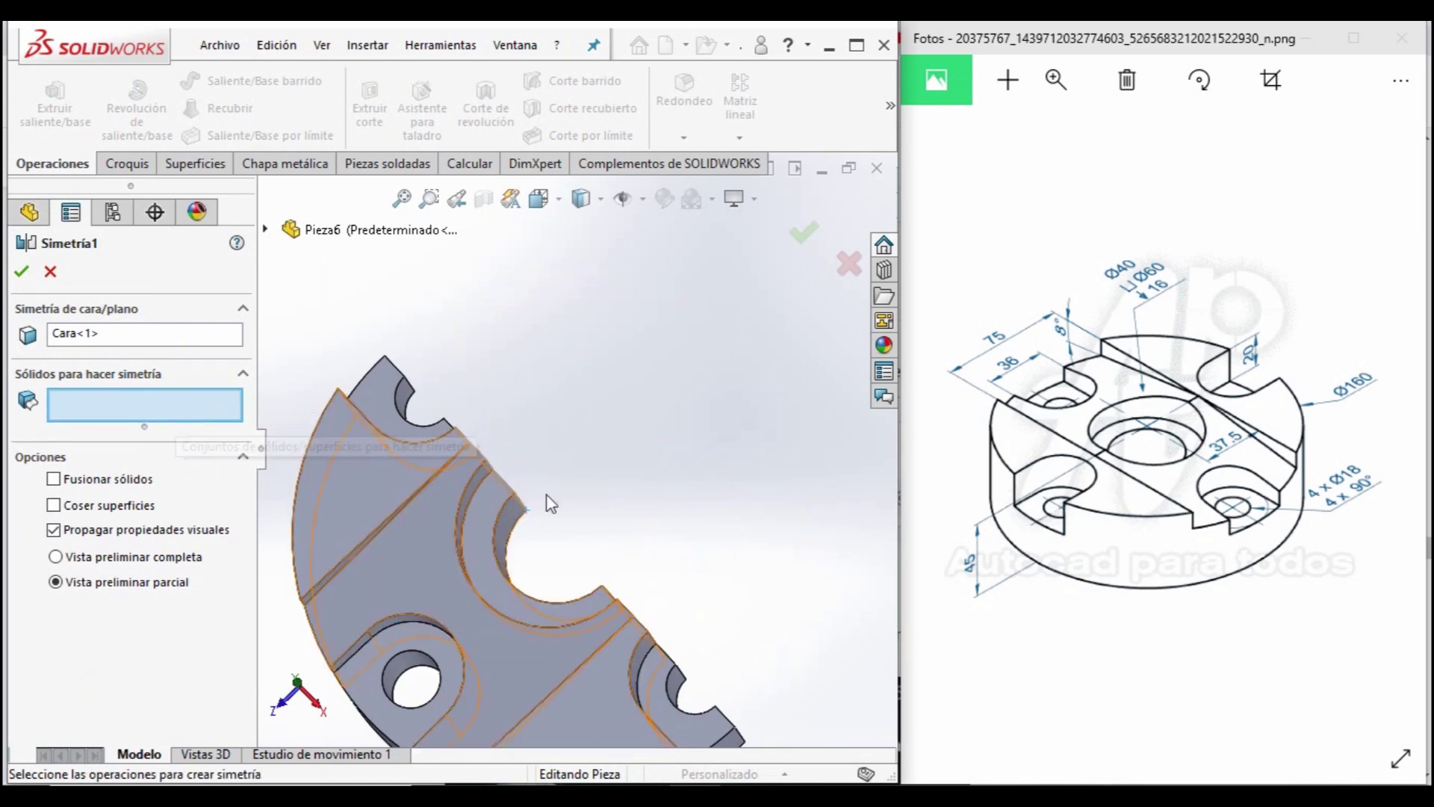
Select all half-part bodies for Simetría1, accept, and view the eight-body part isometrically.
click(411, 553)
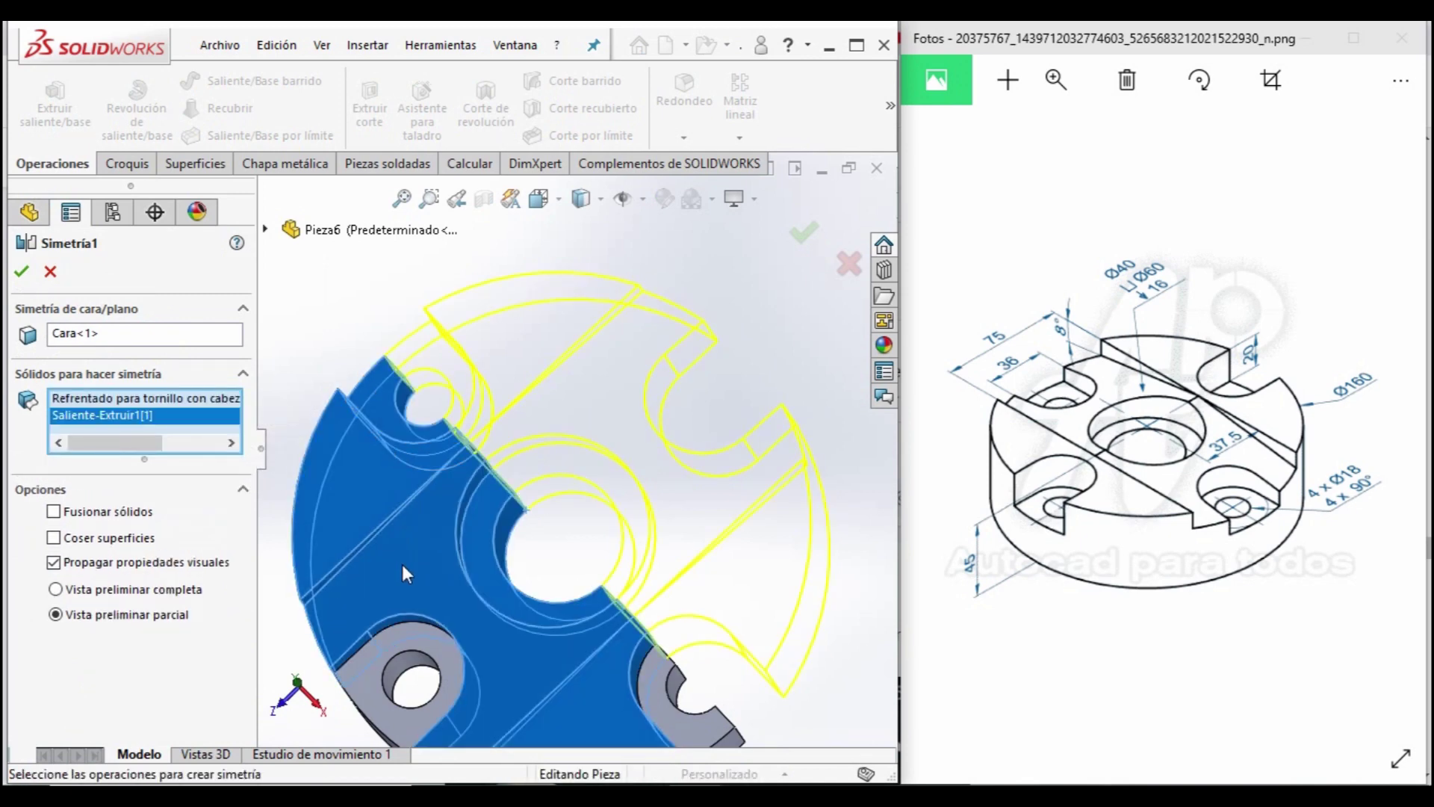
click(439, 680)
scroll(682, 640, up, 3)
scroll(611, 602, down, 2)
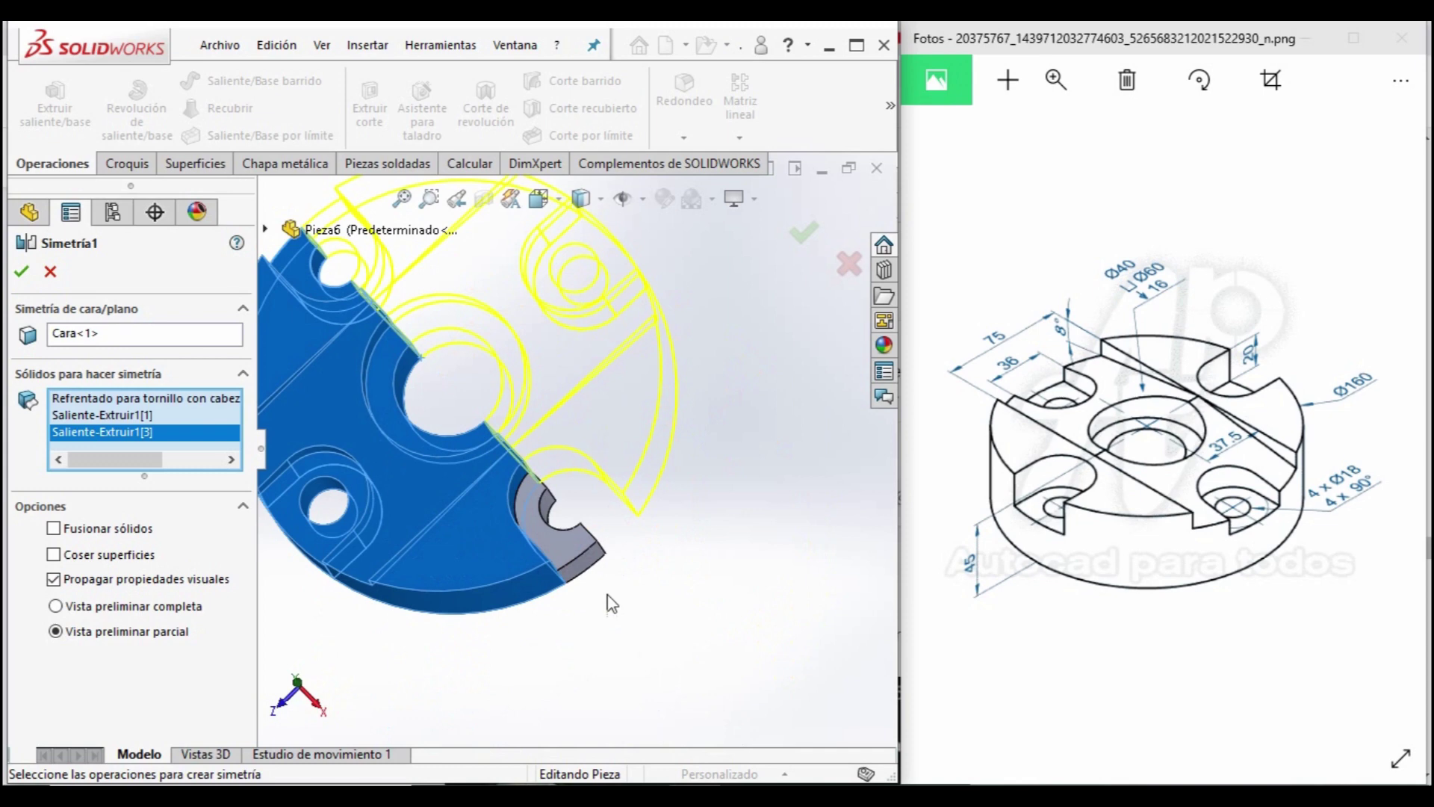
click(539, 530)
click(802, 237)
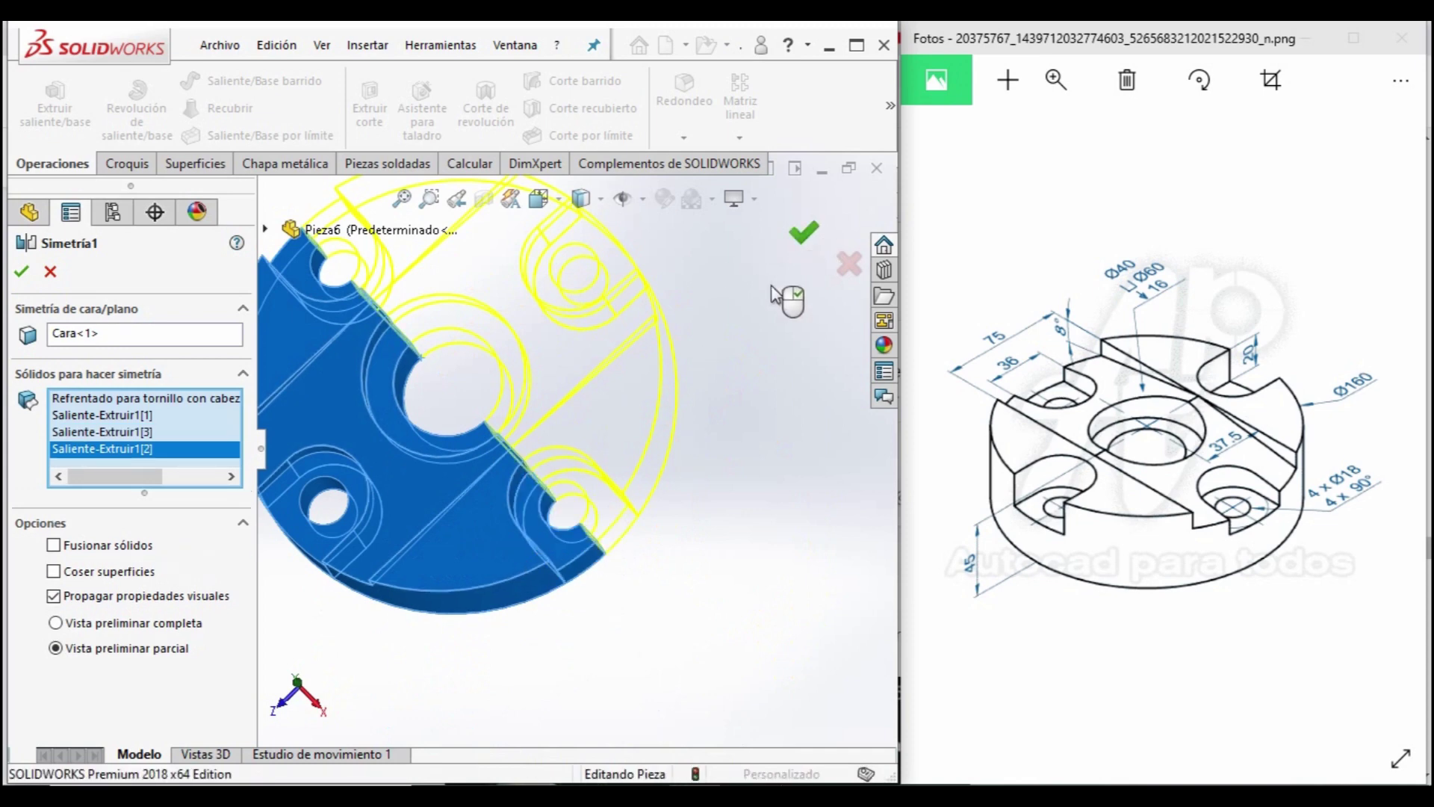
scroll(582, 570, up, 2)
mouse_move(582, 570)
middle_down()
mouse_move(549, 484)
mouse_move(652, 550)
middle_up()
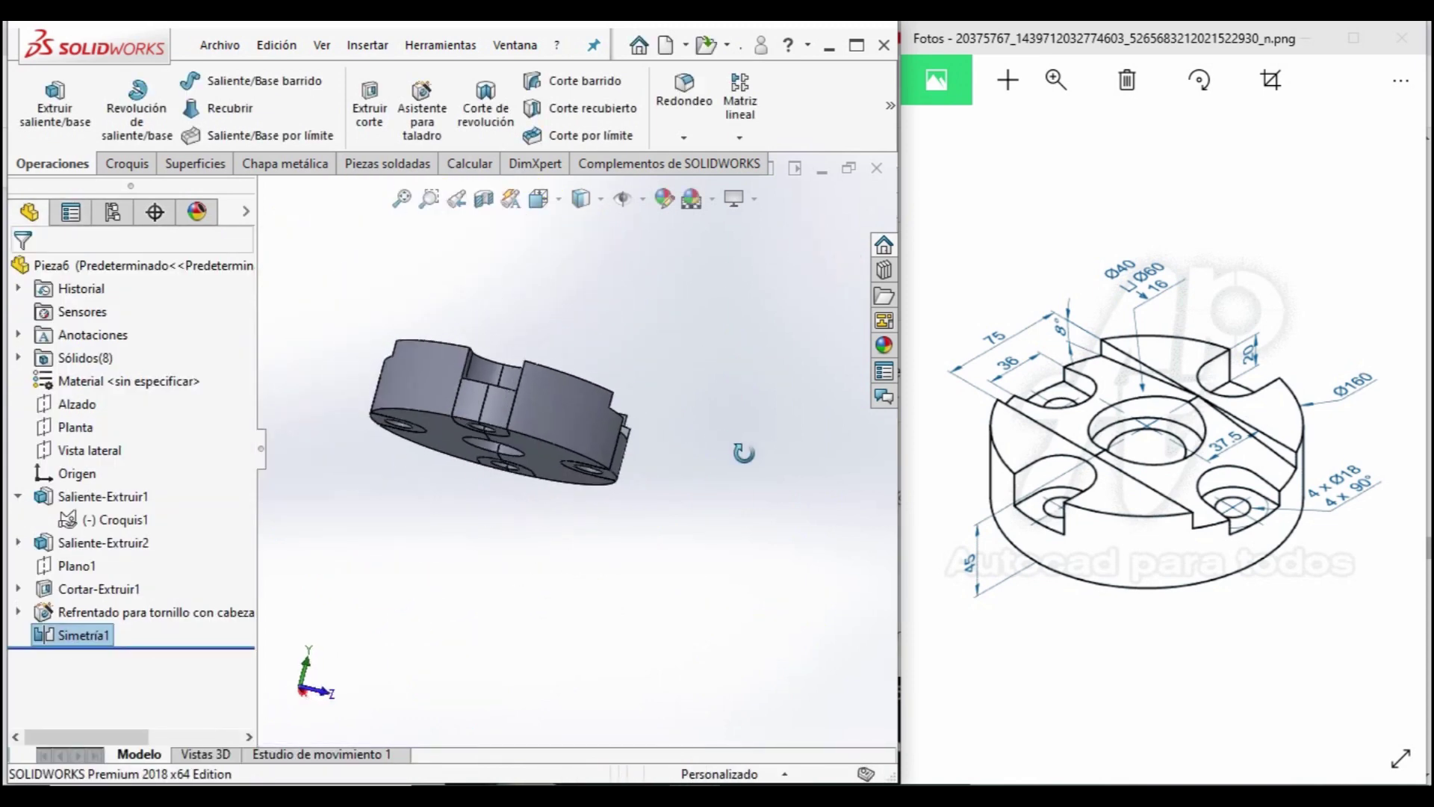
key(ctrl+7)
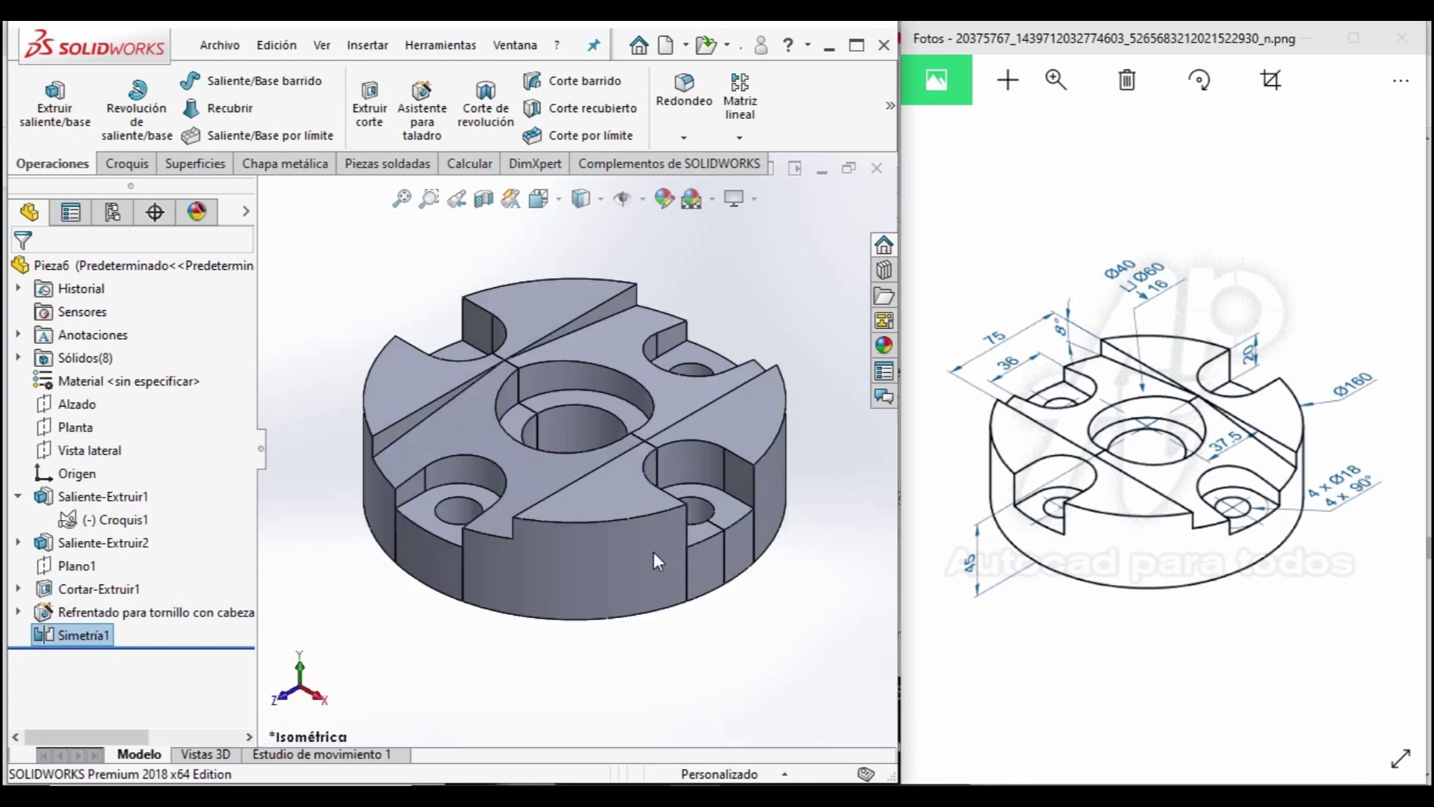